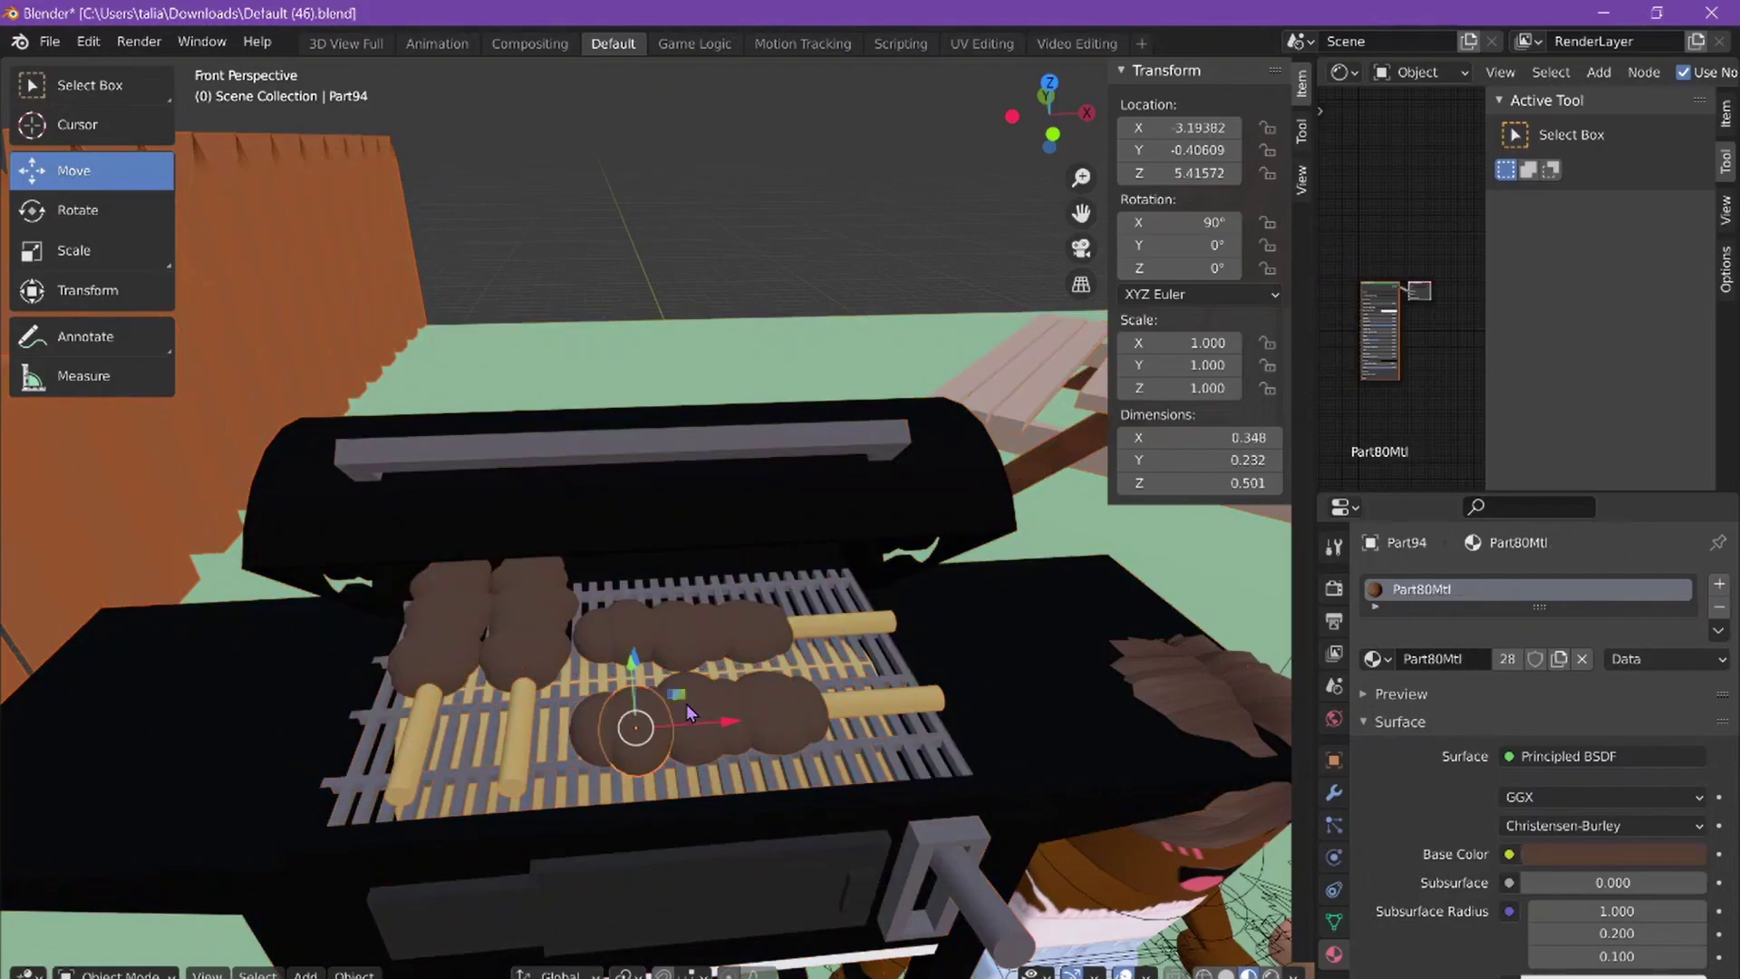
Step: Select the whole backyard scene and move it vertically so the ground meets the characters' feet
key(a)
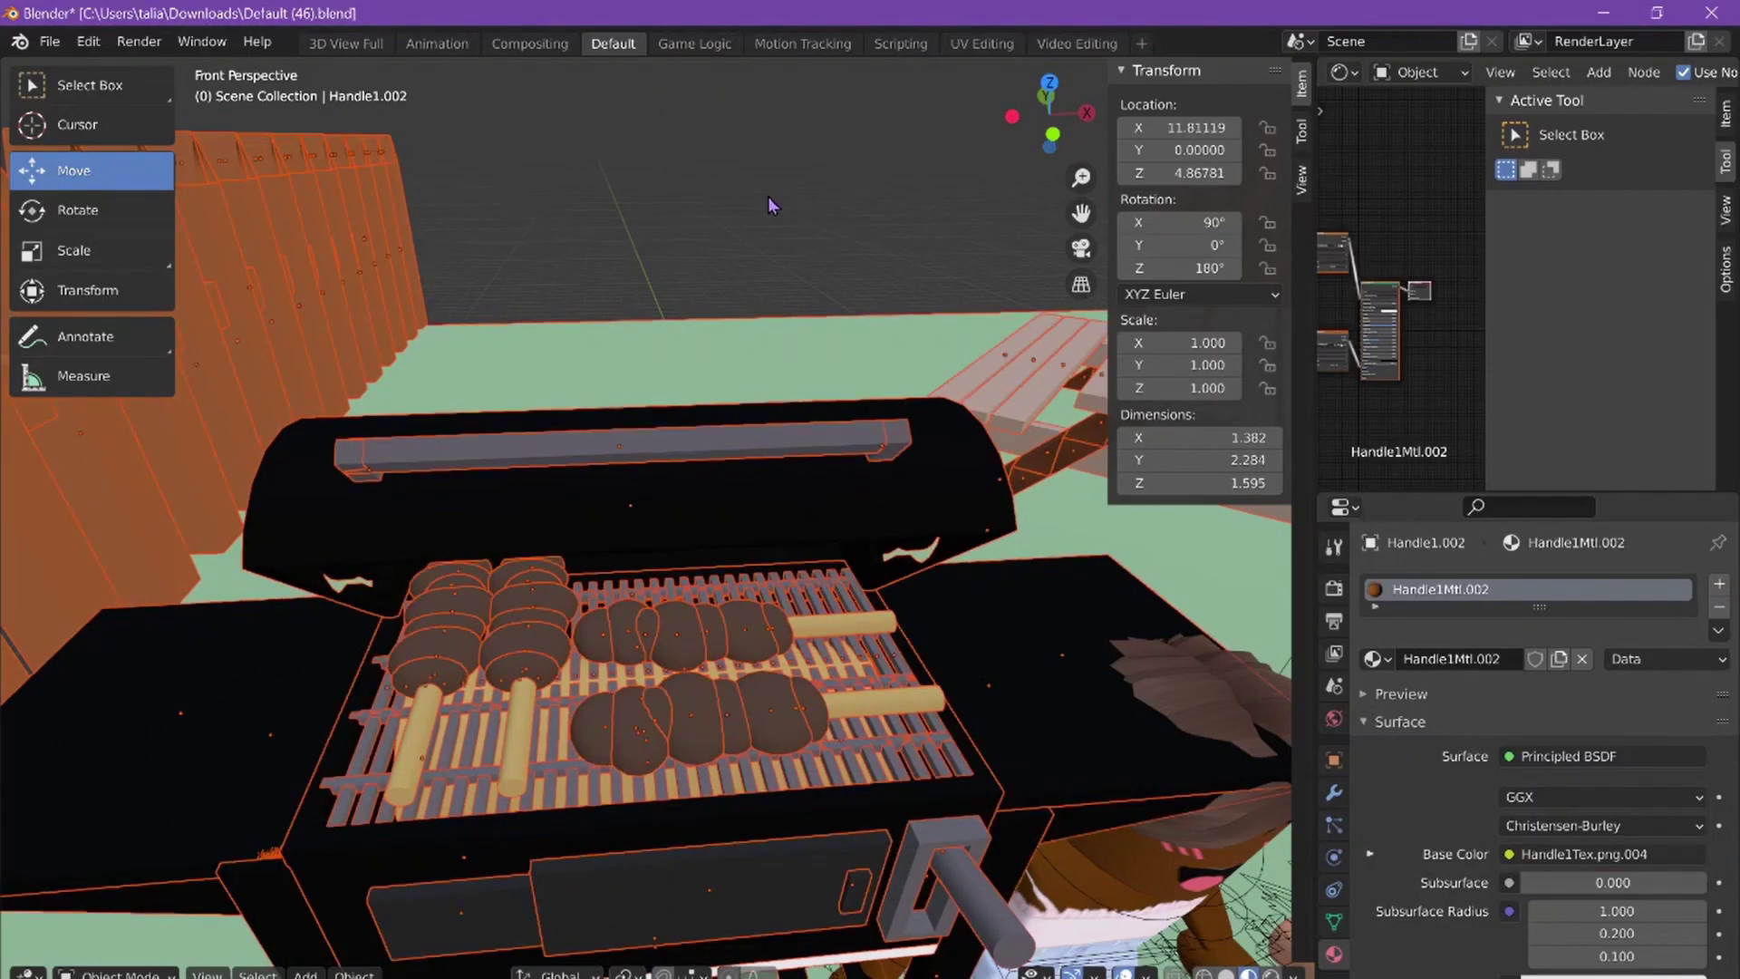
scroll(658, 522, down, 5)
middle_drag(658, 523, 697, 503)
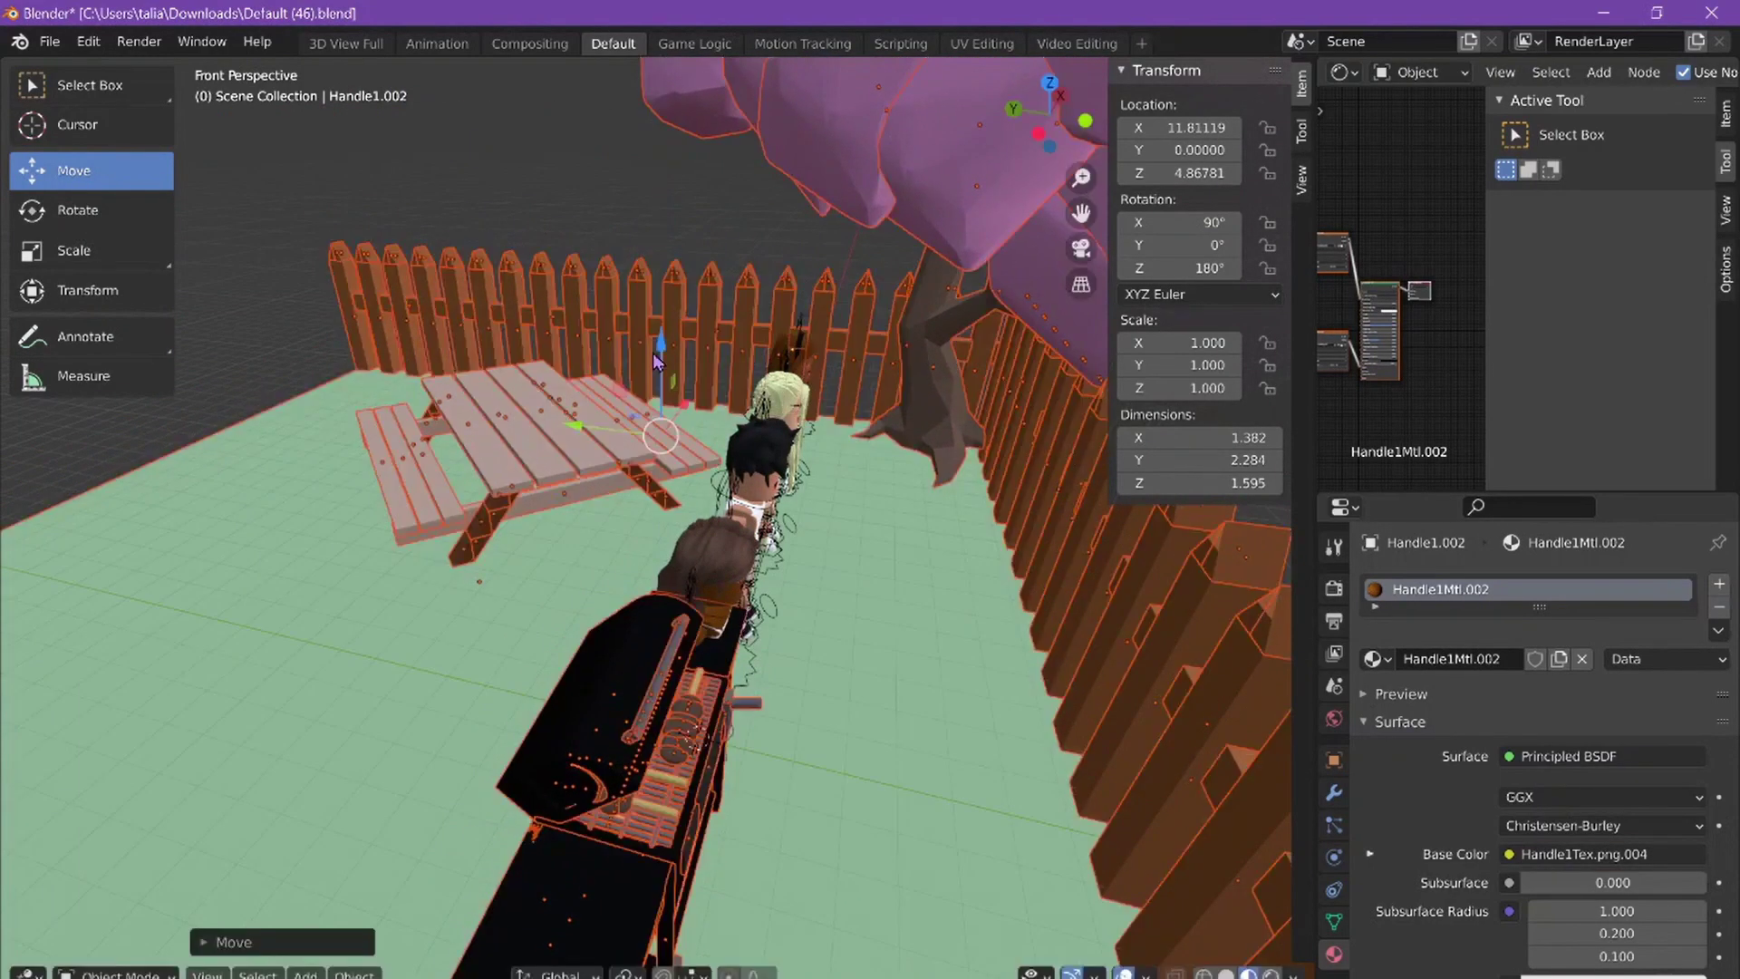
scroll(658, 523, up, 6)
scroll(658, 523, down, 4)
scroll(657, 523, up, 5)
key(g)
key(z)
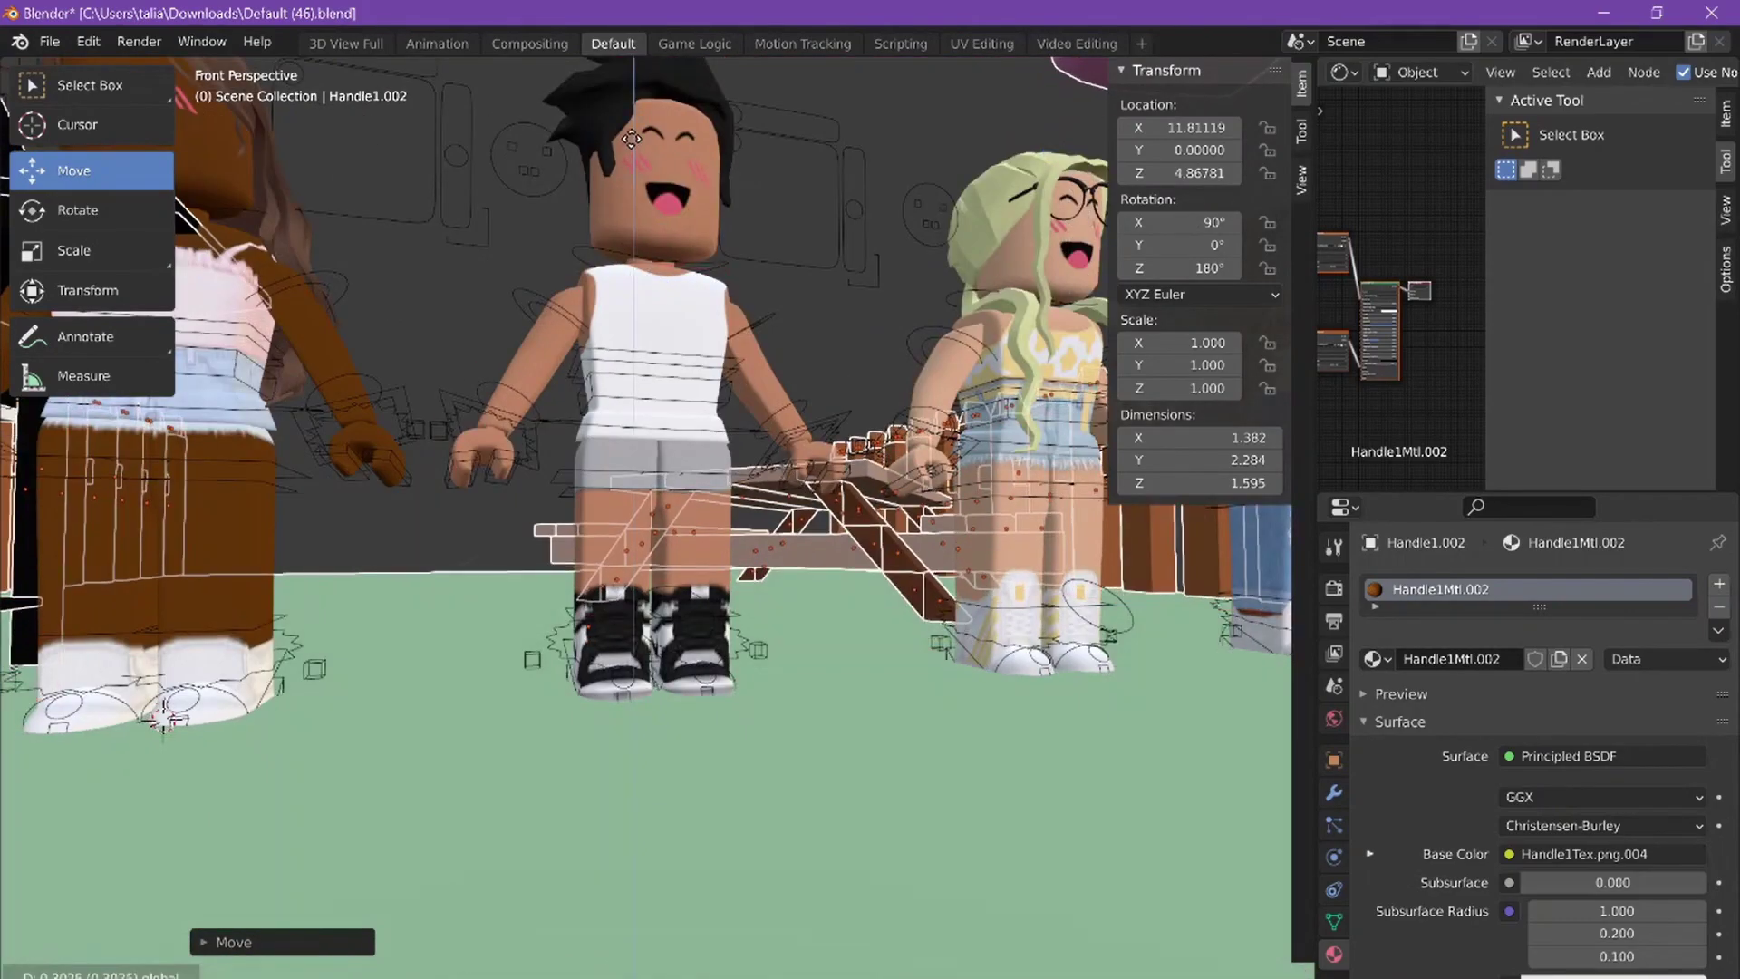
click(631, 147)
scroll(632, 148, up, 8)
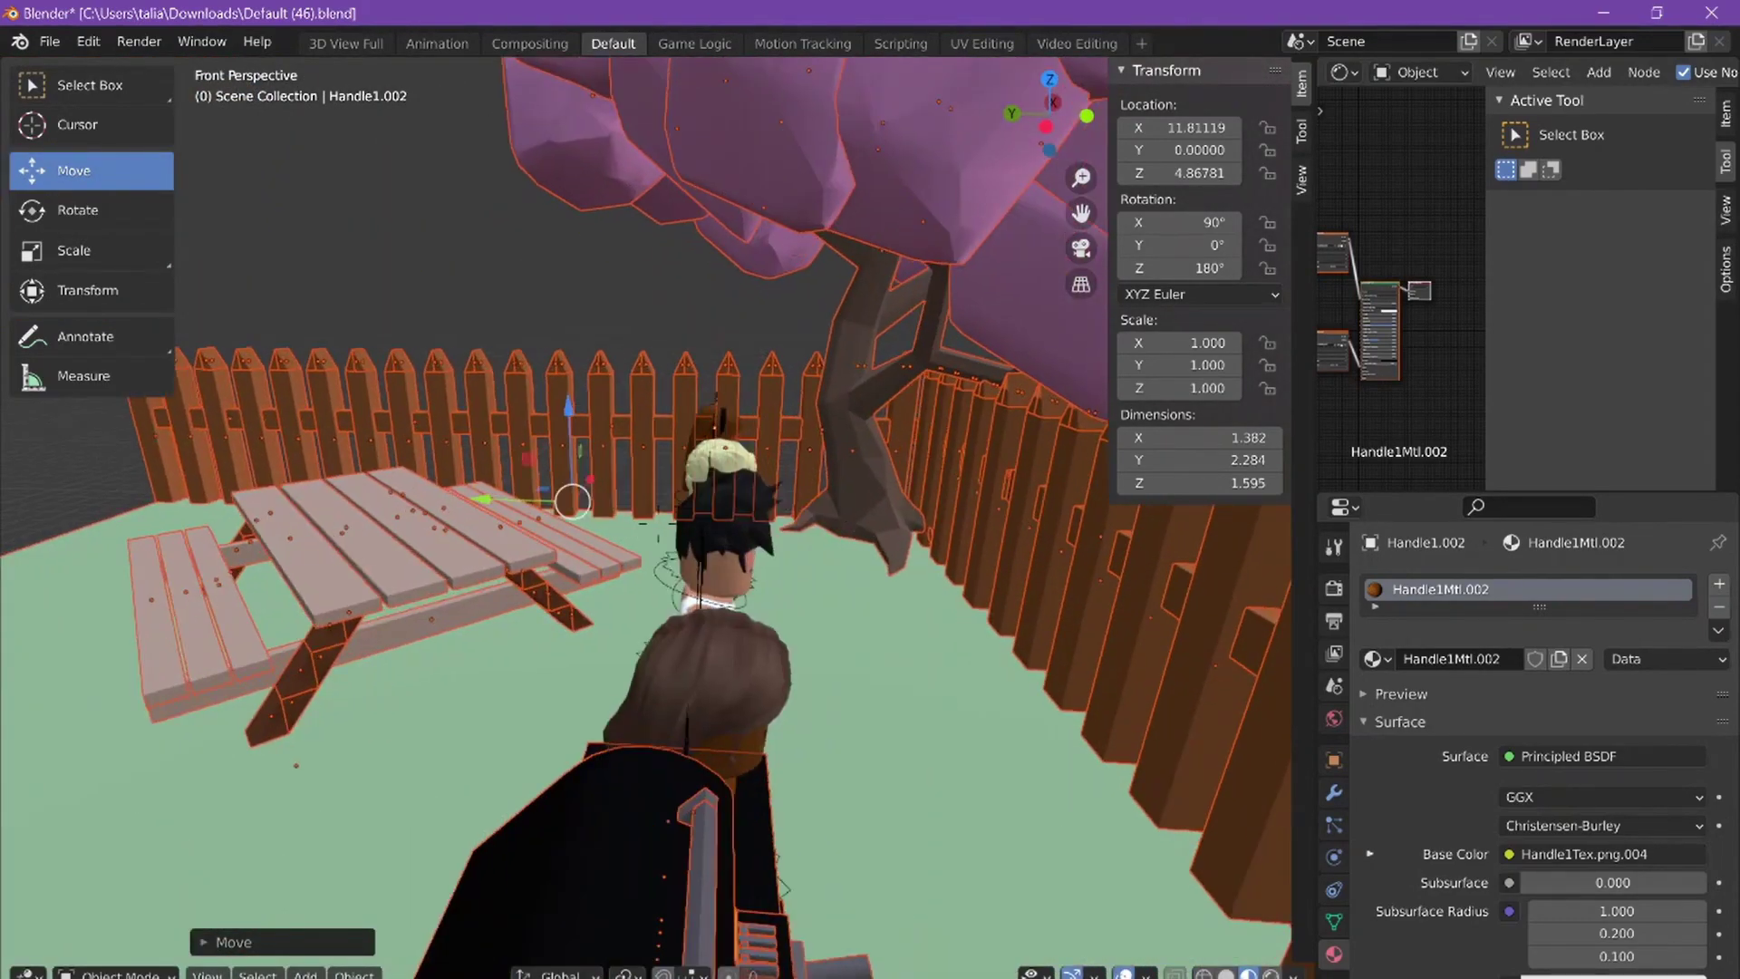
Step: Rotate the backyard scenery about the vertical axis, move it so the grill and fence stand behind the characters, and deselect everything
scroll(968, 532, down, 6)
middle_drag(906, 526, 968, 532)
key(shift+space)
key(r)
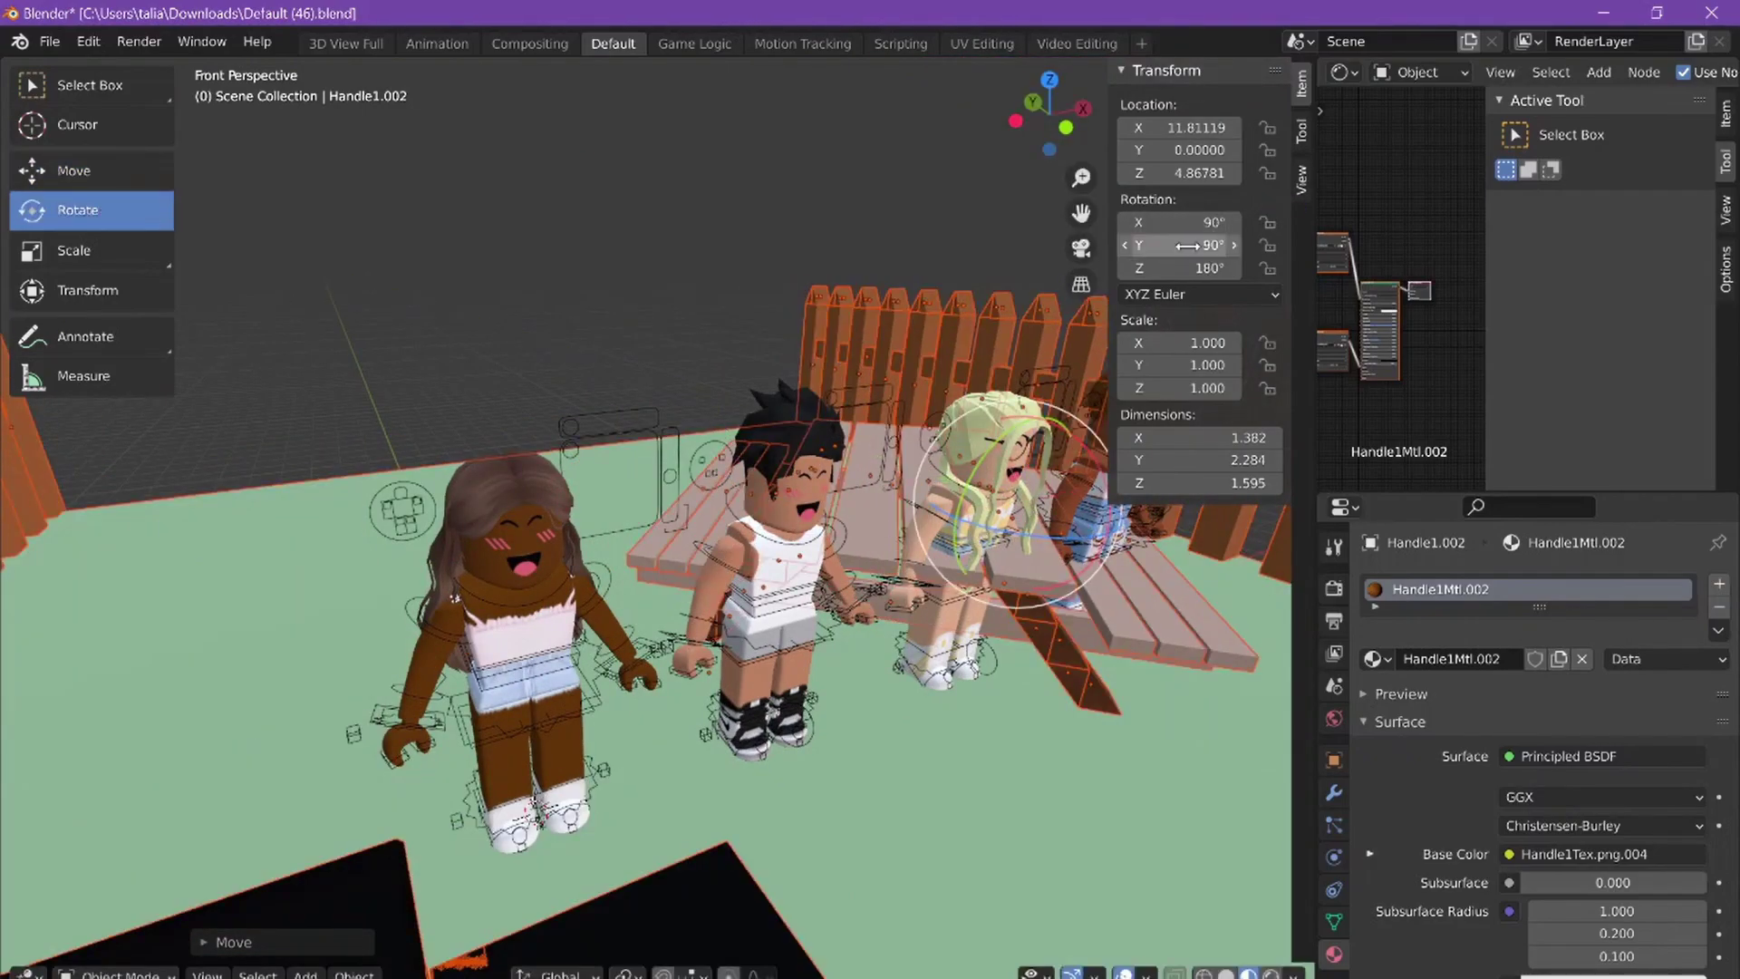
click(77, 210)
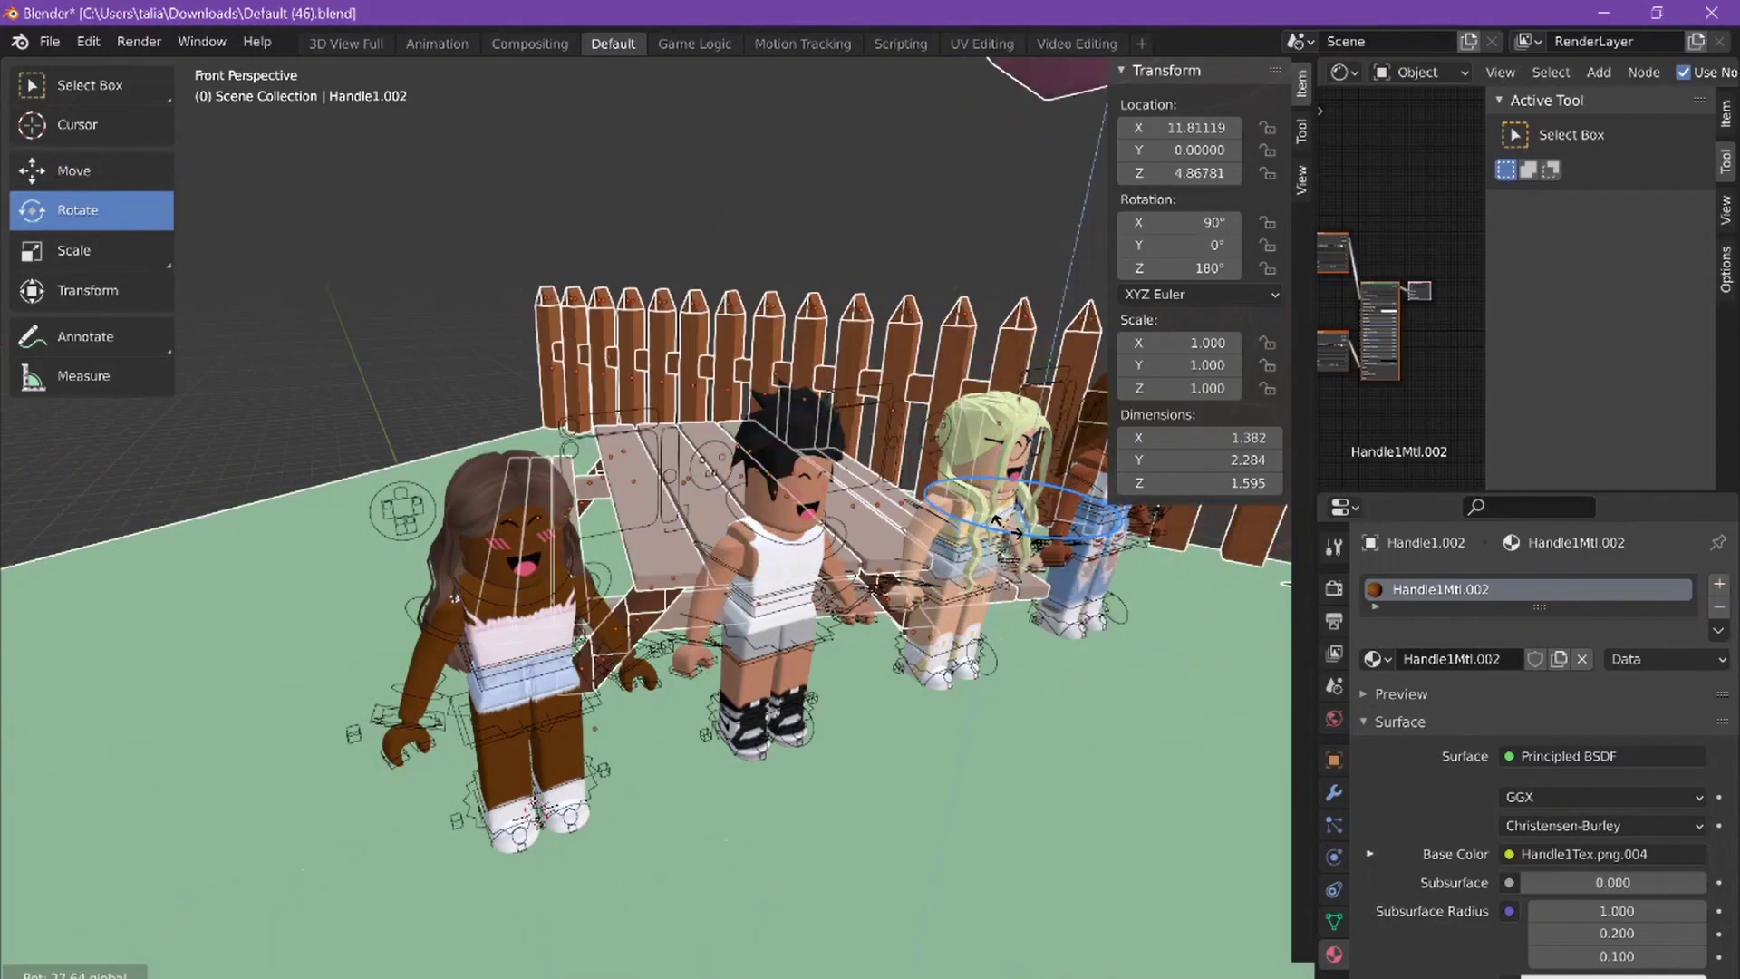
scroll(635, 507, down, 3)
middle_drag(634, 508, 635, 453)
scroll(634, 453, up, 4)
drag(1124, 513, 666, 356)
scroll(990, 469, down, 3)
middle_drag(991, 469, 671, 156)
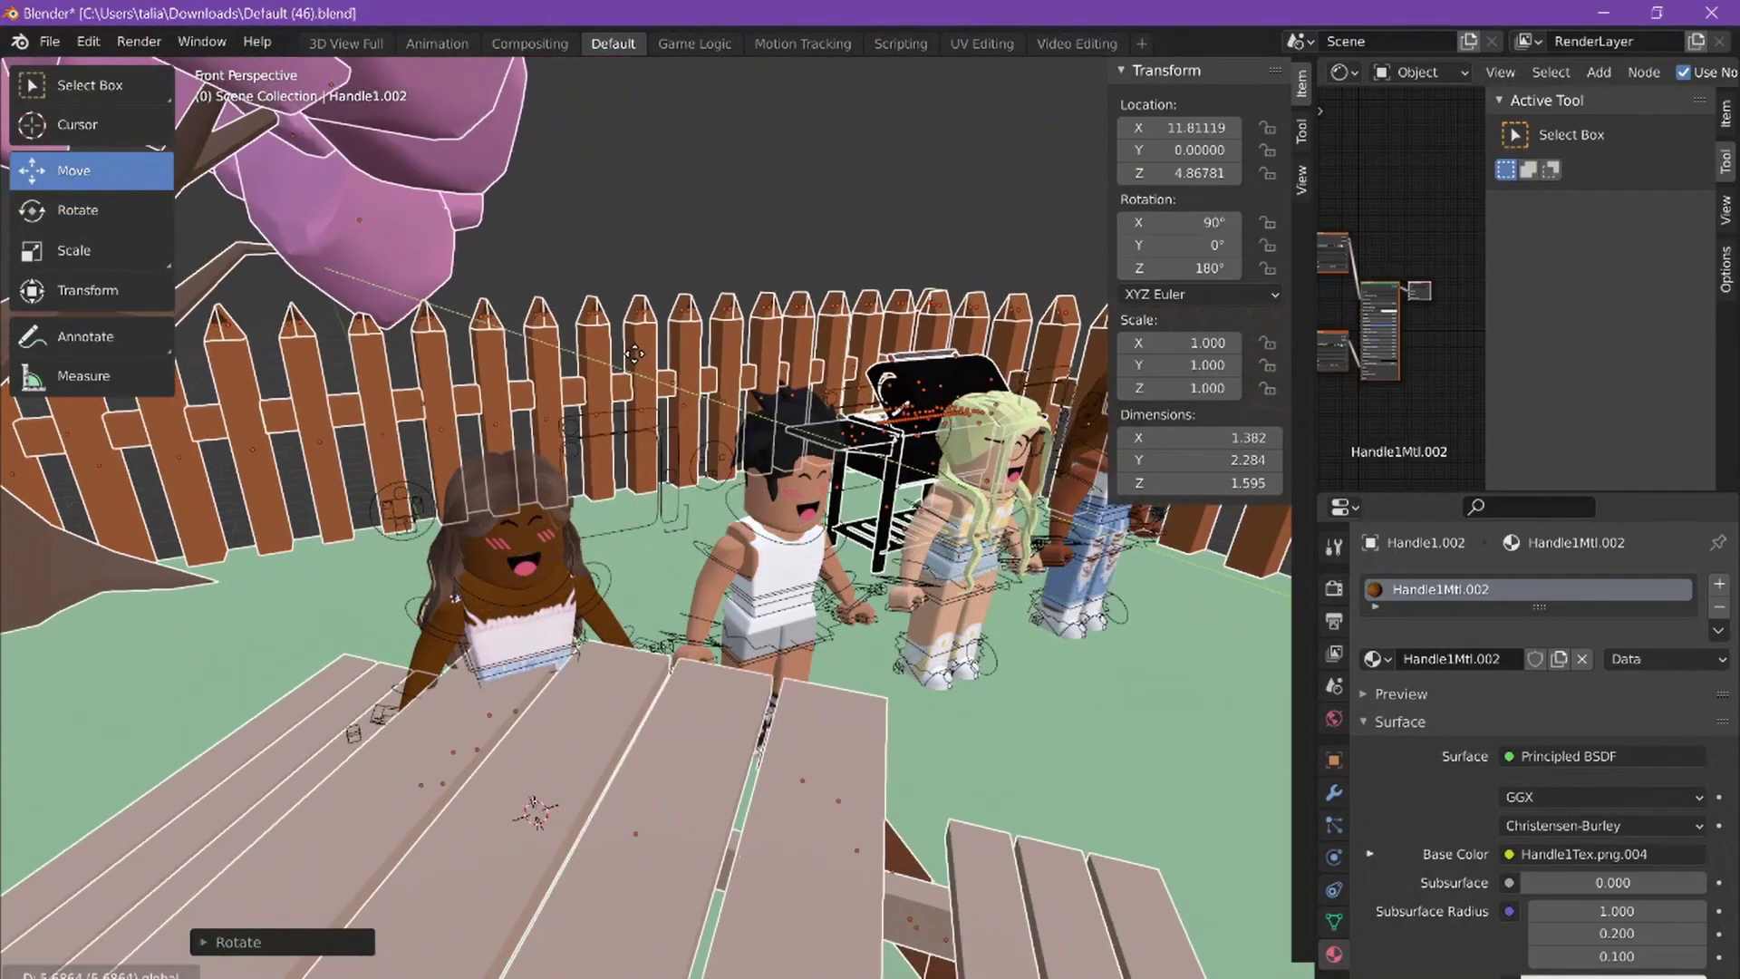
key(alt+a)
Step: Select the black-haired character with its rig and move it out of the row of characters
scroll(672, 156, up, 2)
scroll(634, 507, down, 2)
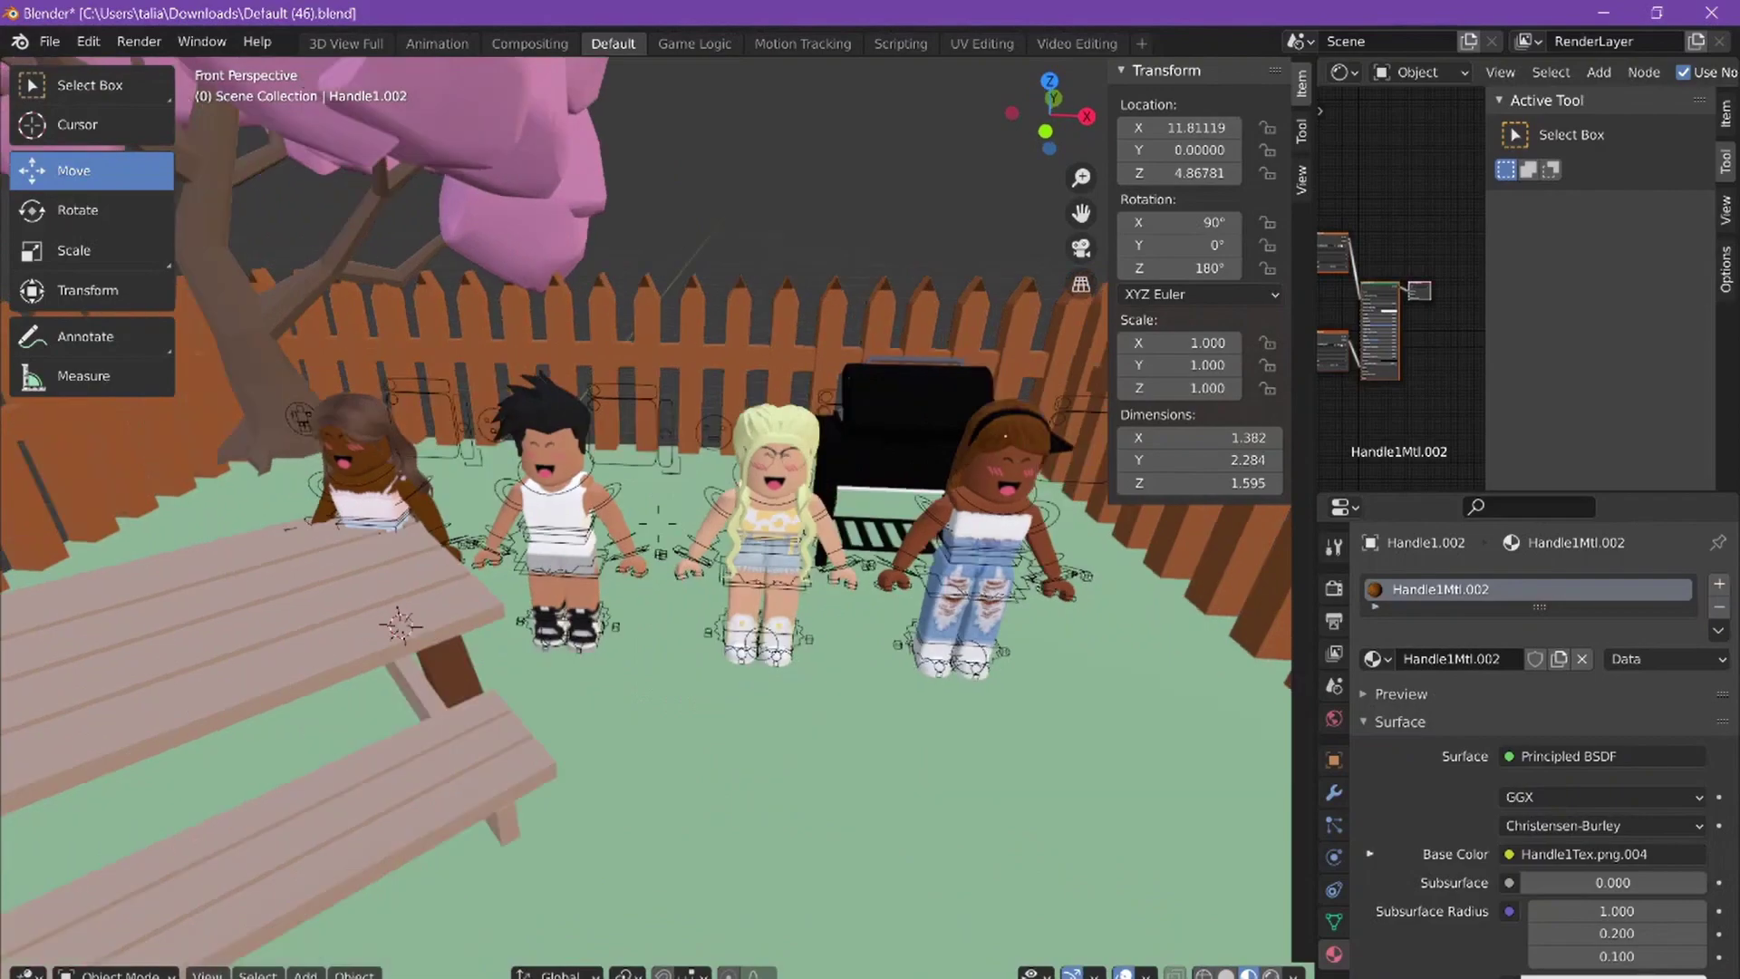
middle_drag(634, 507, 634, 480)
scroll(634, 480, up, 3)
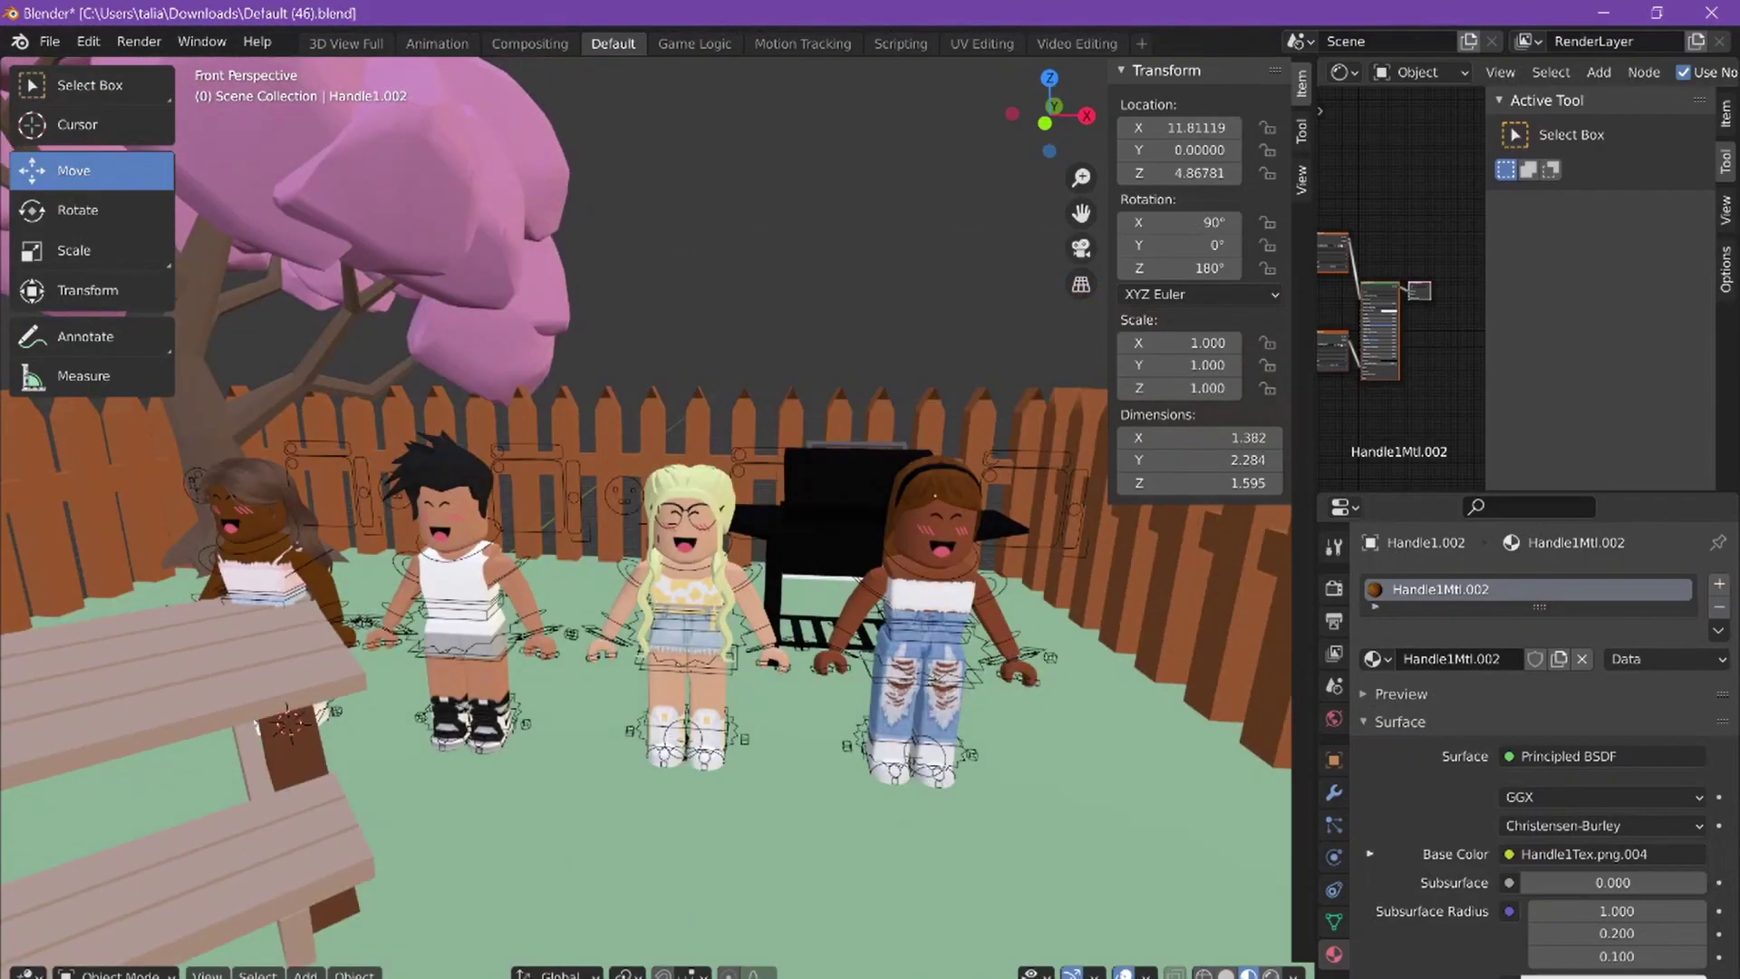
scroll(718, 357, up, 2)
scroll(718, 357, down, 3)
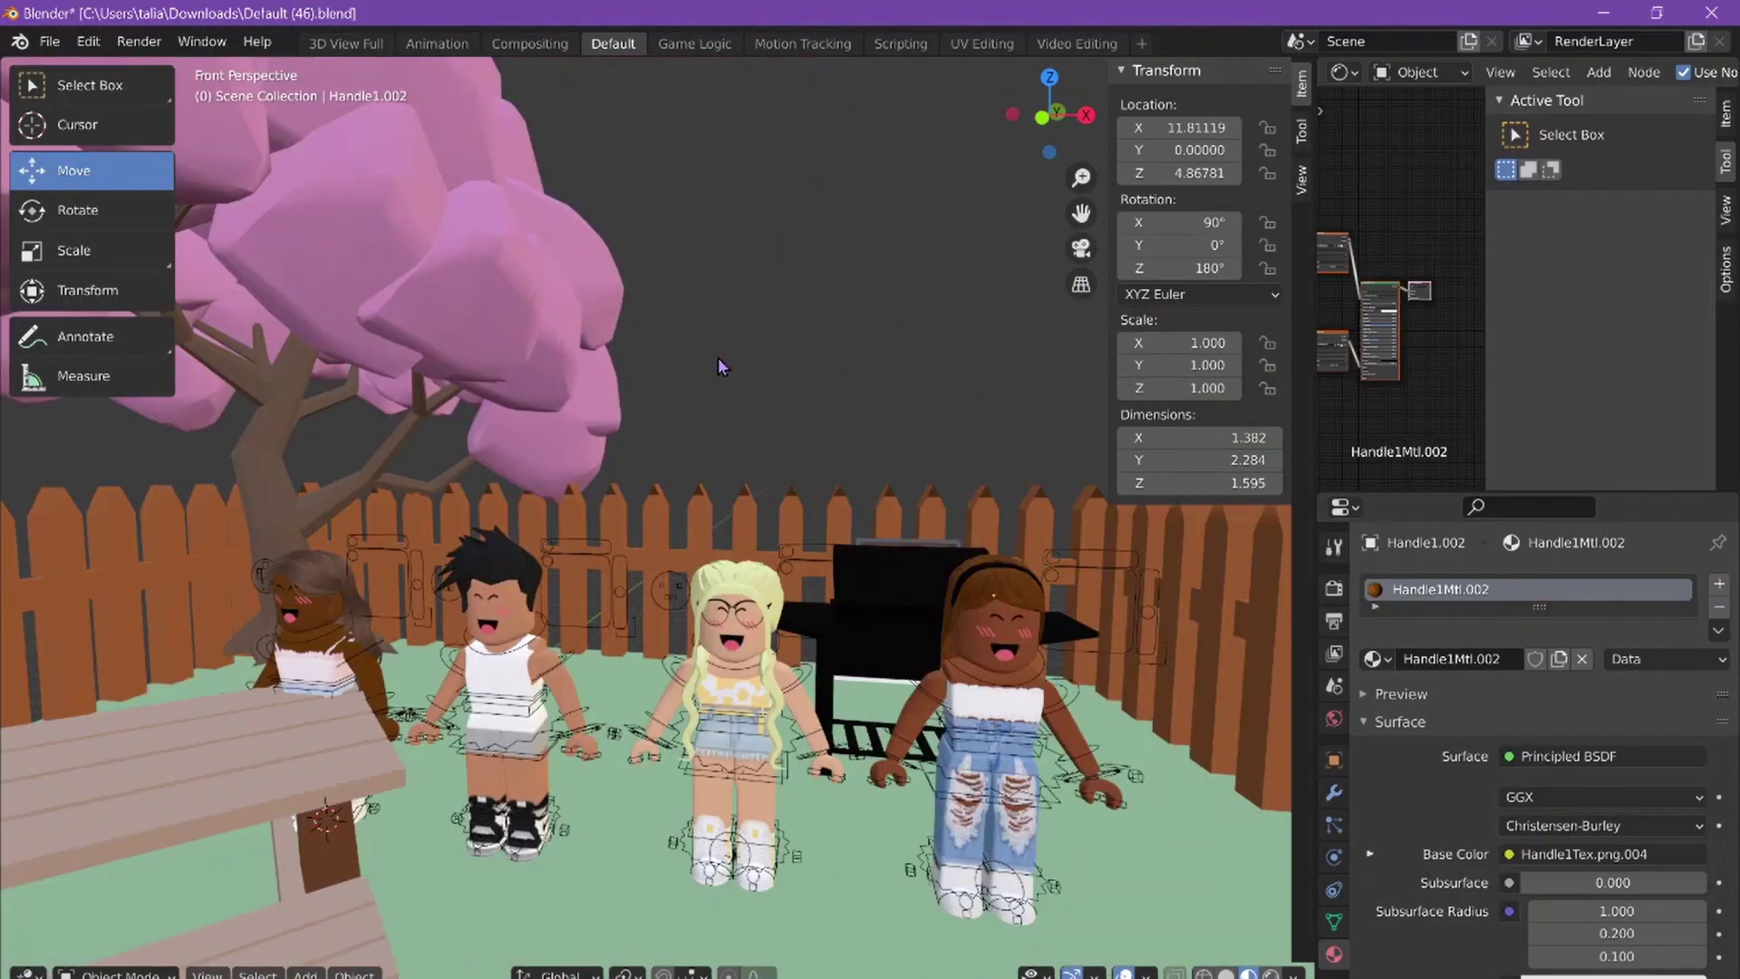
middle_drag(717, 357, 635, 408)
click(396, 613)
click(396, 613)
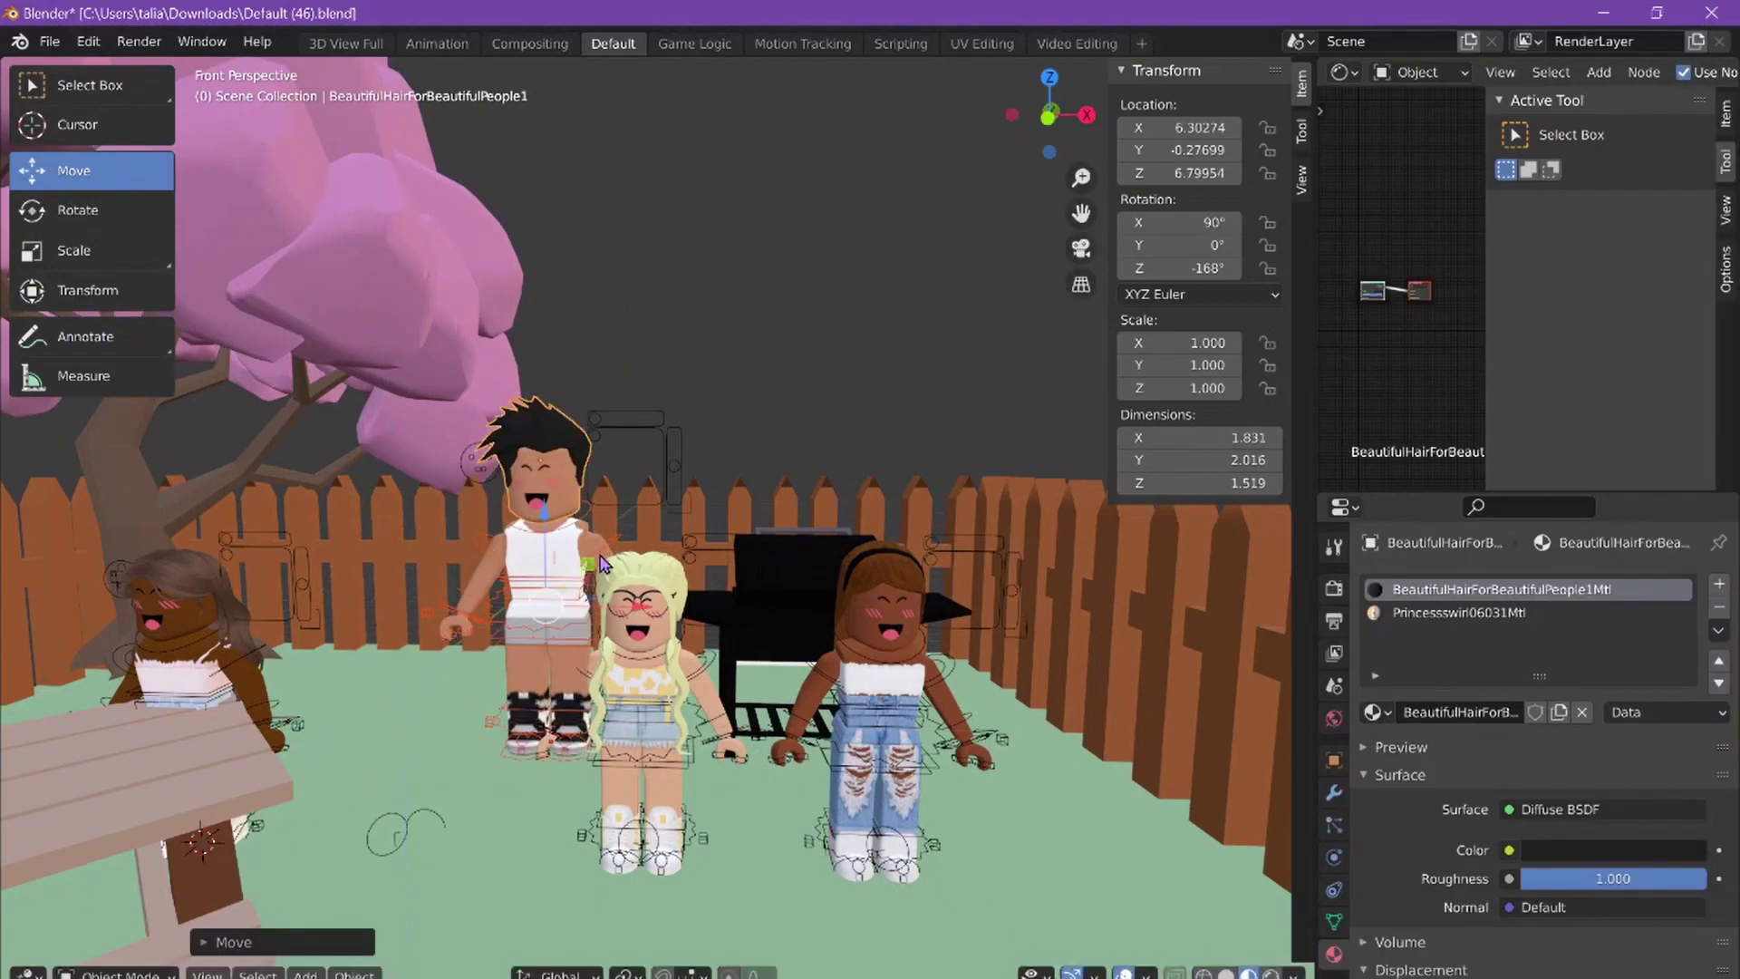
key(KP_Decimal)
scroll(658, 523, down, 5)
middle_drag(658, 523, 580, 544)
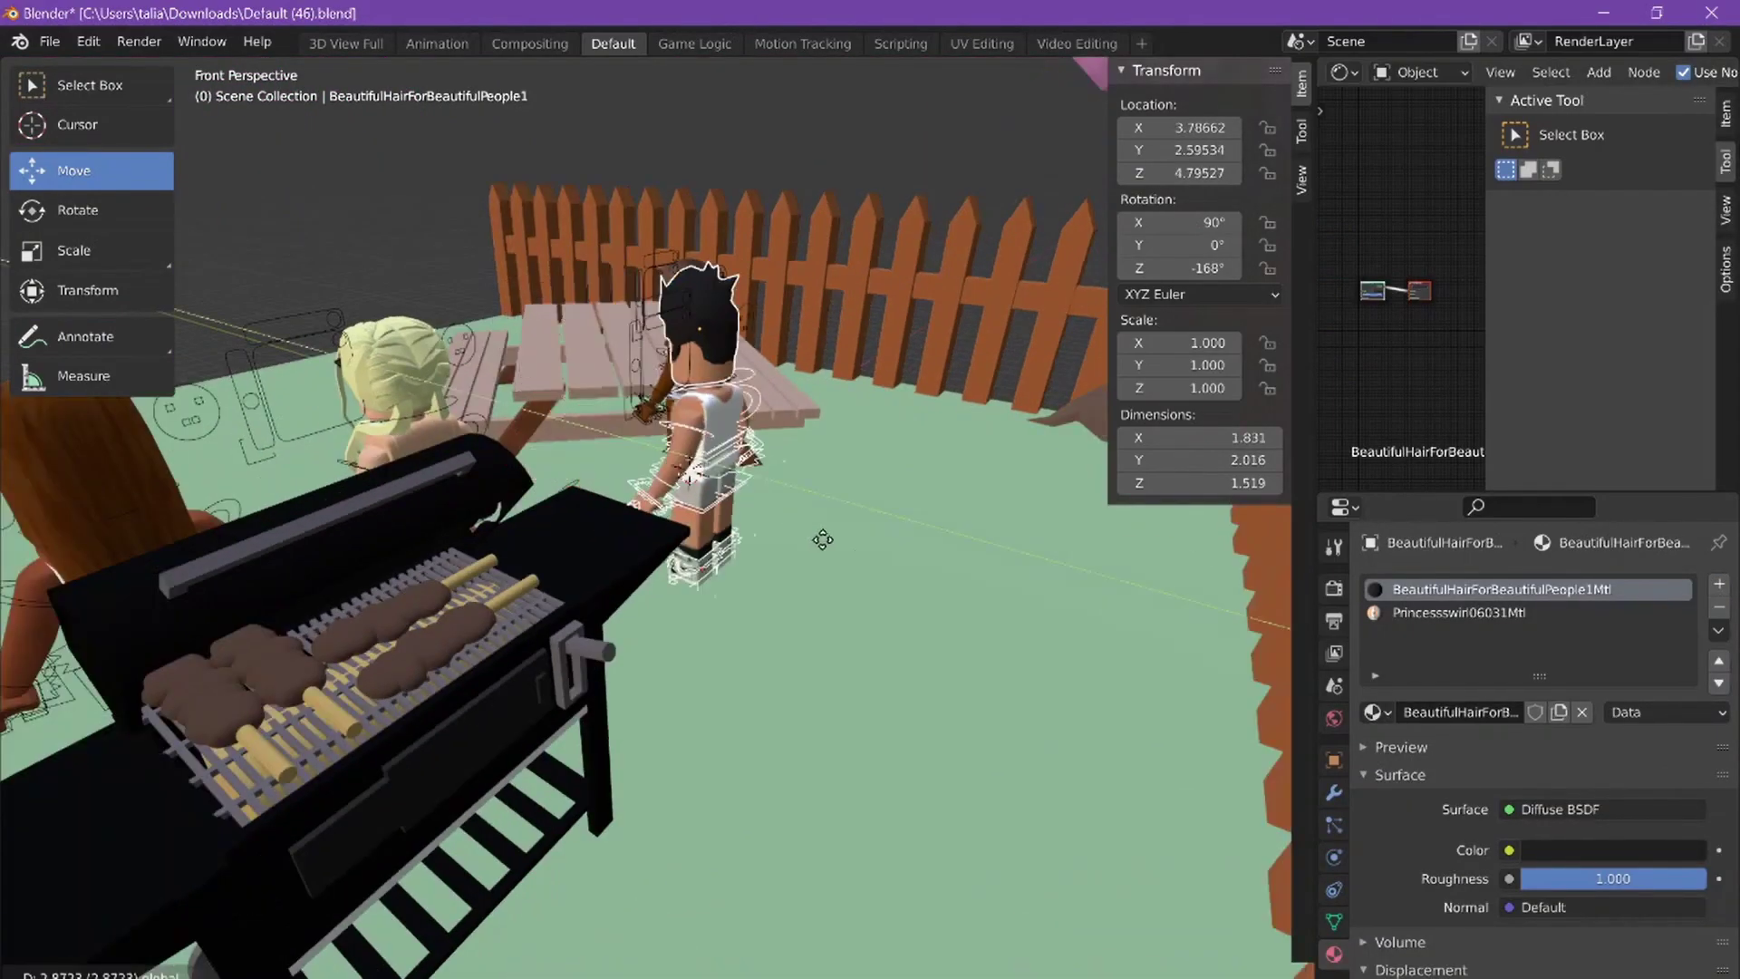
Step: Move the black-haired character along Y and X to stand at the open front of the grill
key(g)
key(y)
key(Return)
key(g)
key(x)
click(509, 856)
middle_drag(509, 855, 752, 472)
scroll(543, 725, down, 5)
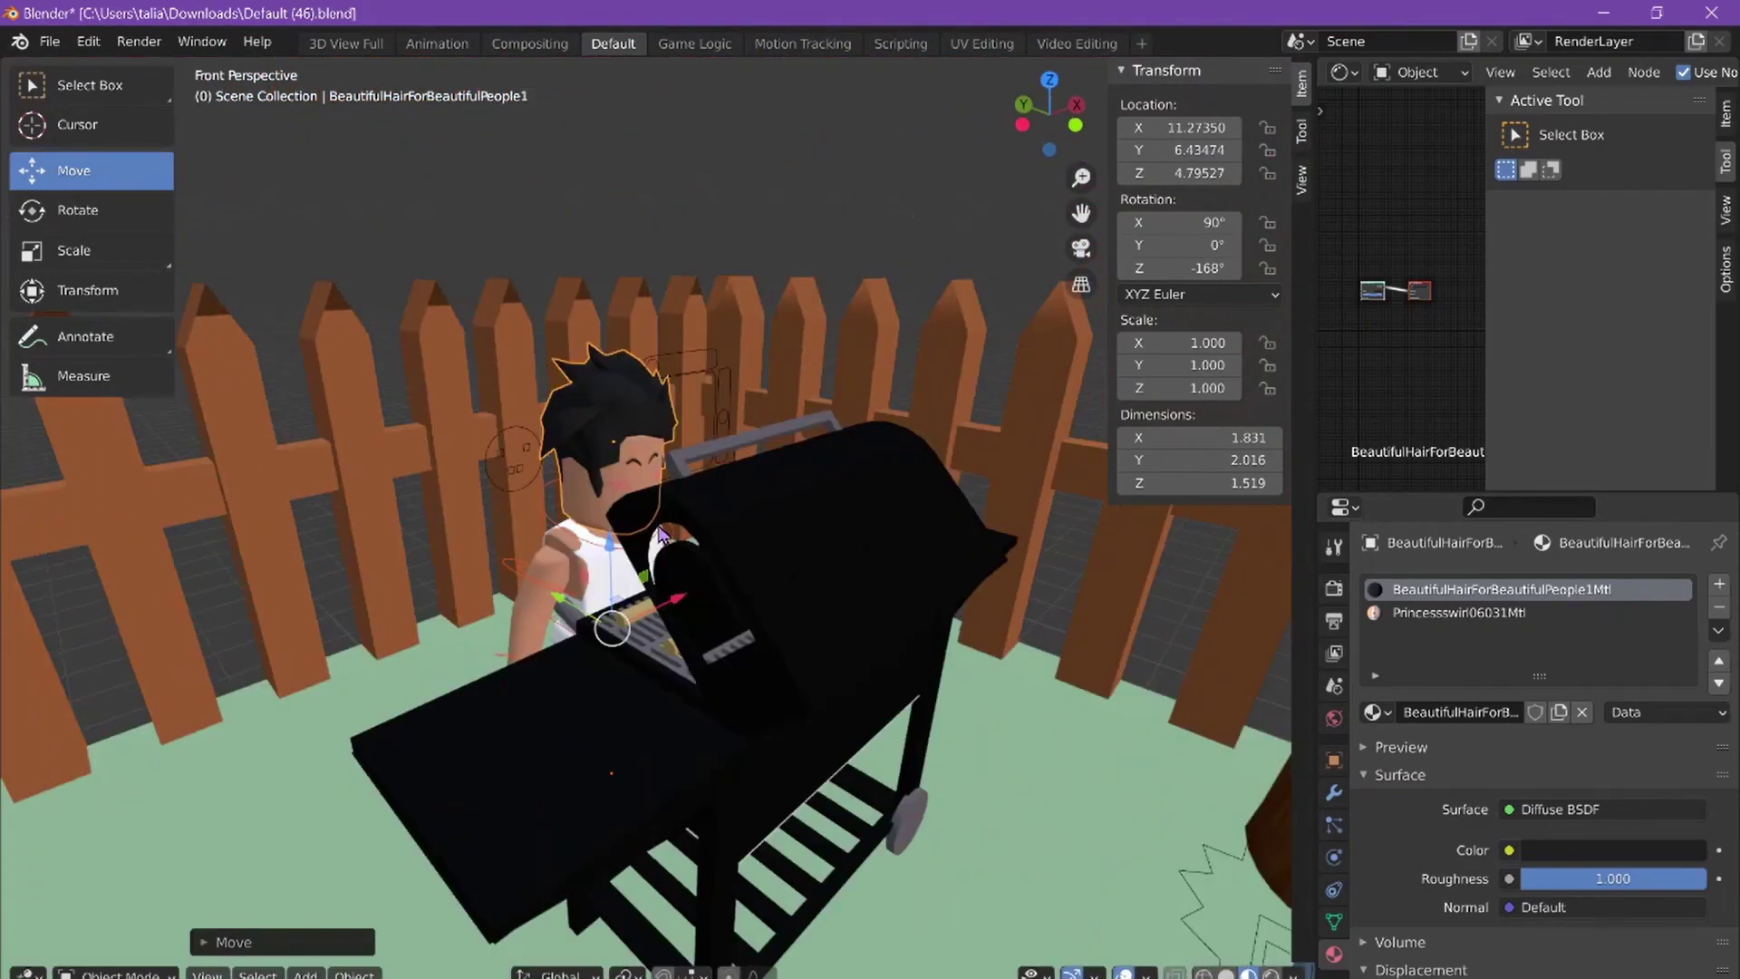
Step: Rotate the grill's lid further open and reposition it at the back edge of the grill
click(544, 725)
scroll(544, 725, up, 5)
middle_drag(544, 725, 659, 534)
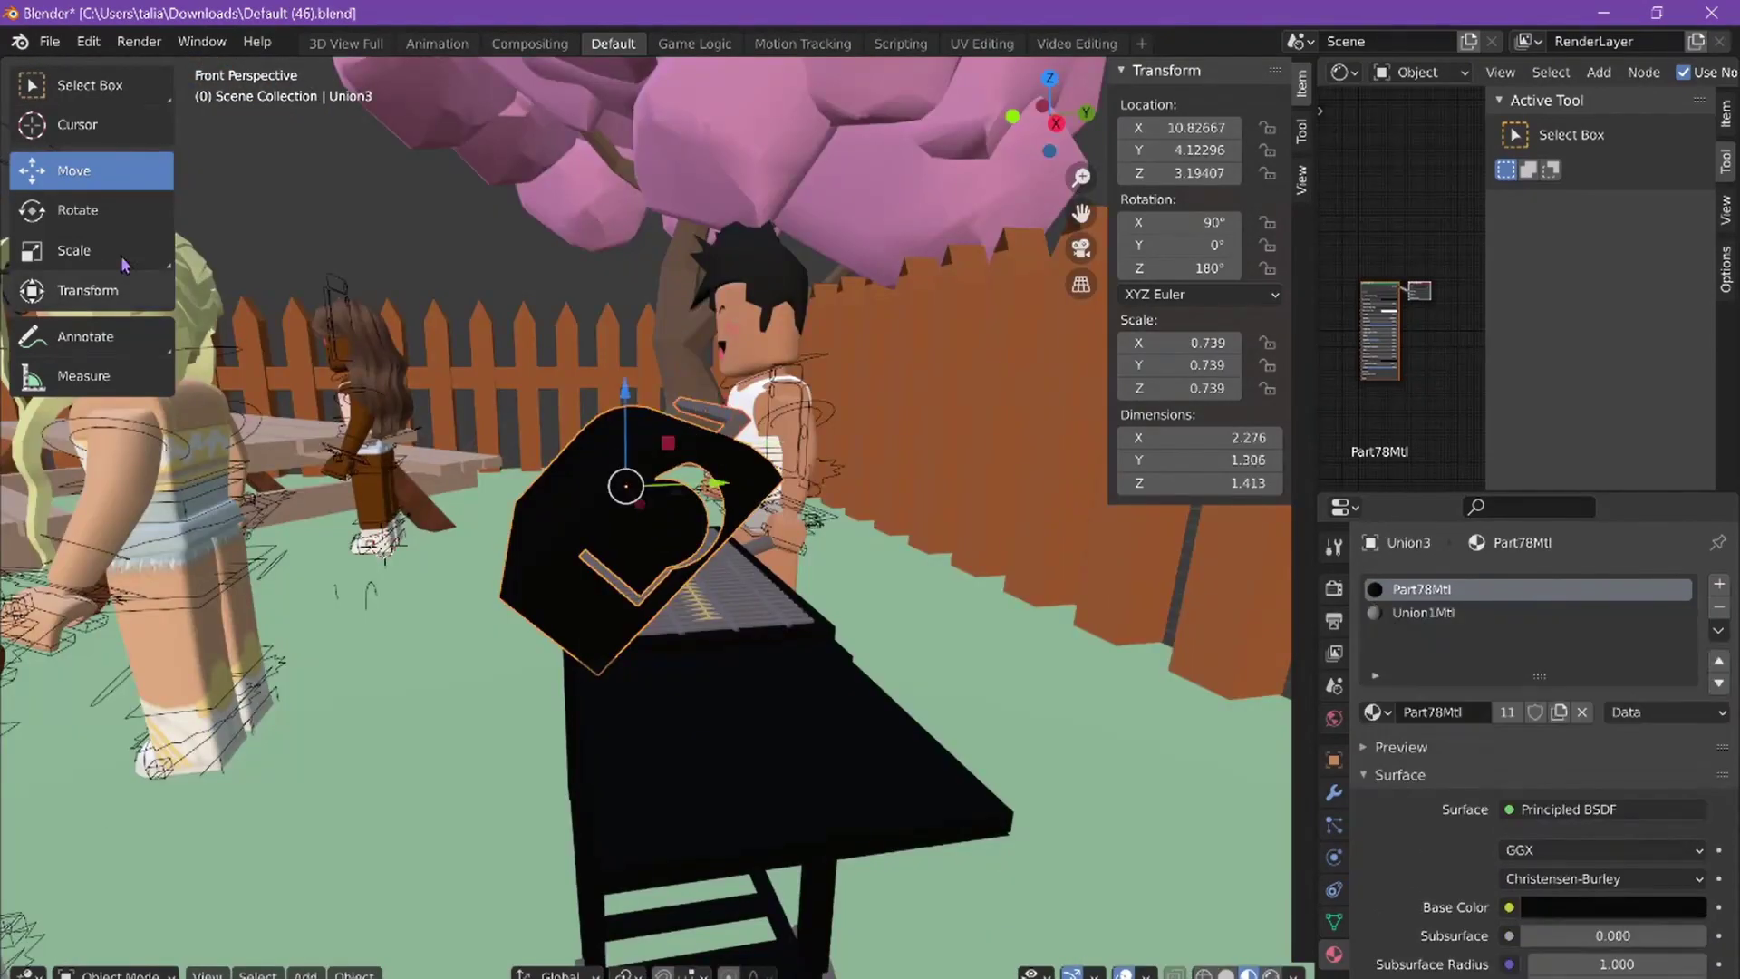
key(r)
drag(675, 435, 558, 386)
key(g)
middle_drag(558, 385, 508, 635)
Step: Delete the small loose grey part floating beside the grill
key(w)
click(369, 769)
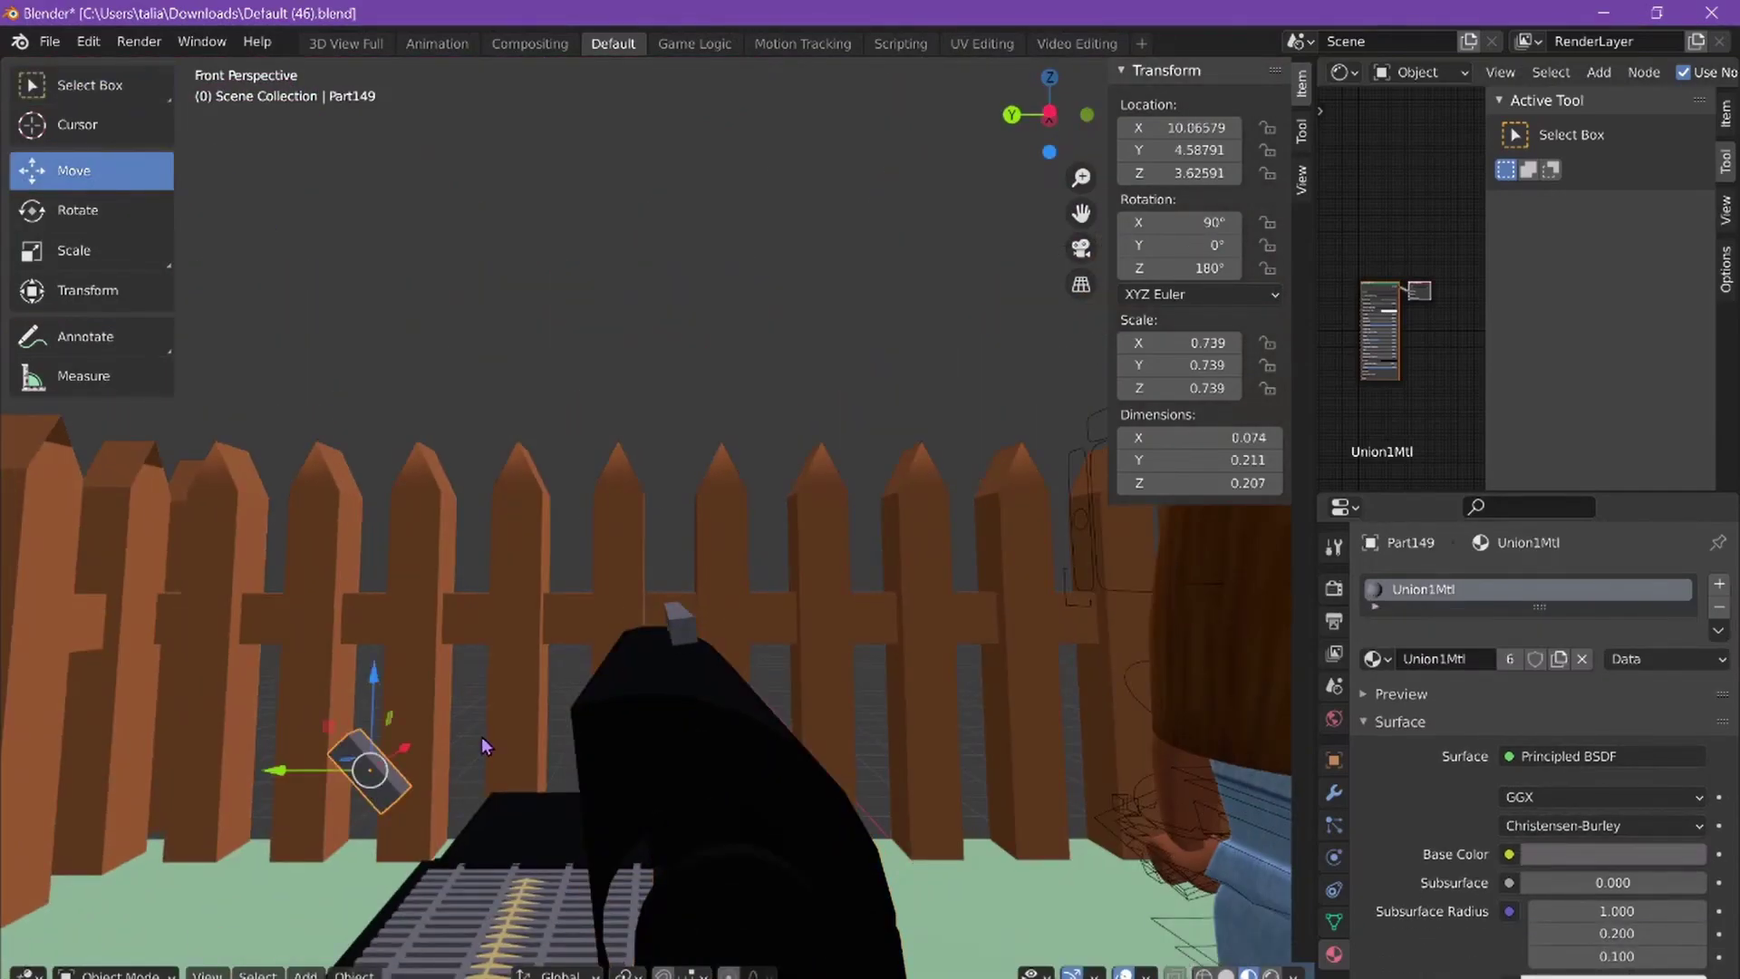
key(Delete)
middle_drag(485, 744, 562, 580)
Step: Select the grill's body, grate, shelves, legs and lid and join them into one object
click(771, 447)
click(772, 447)
click(548, 589)
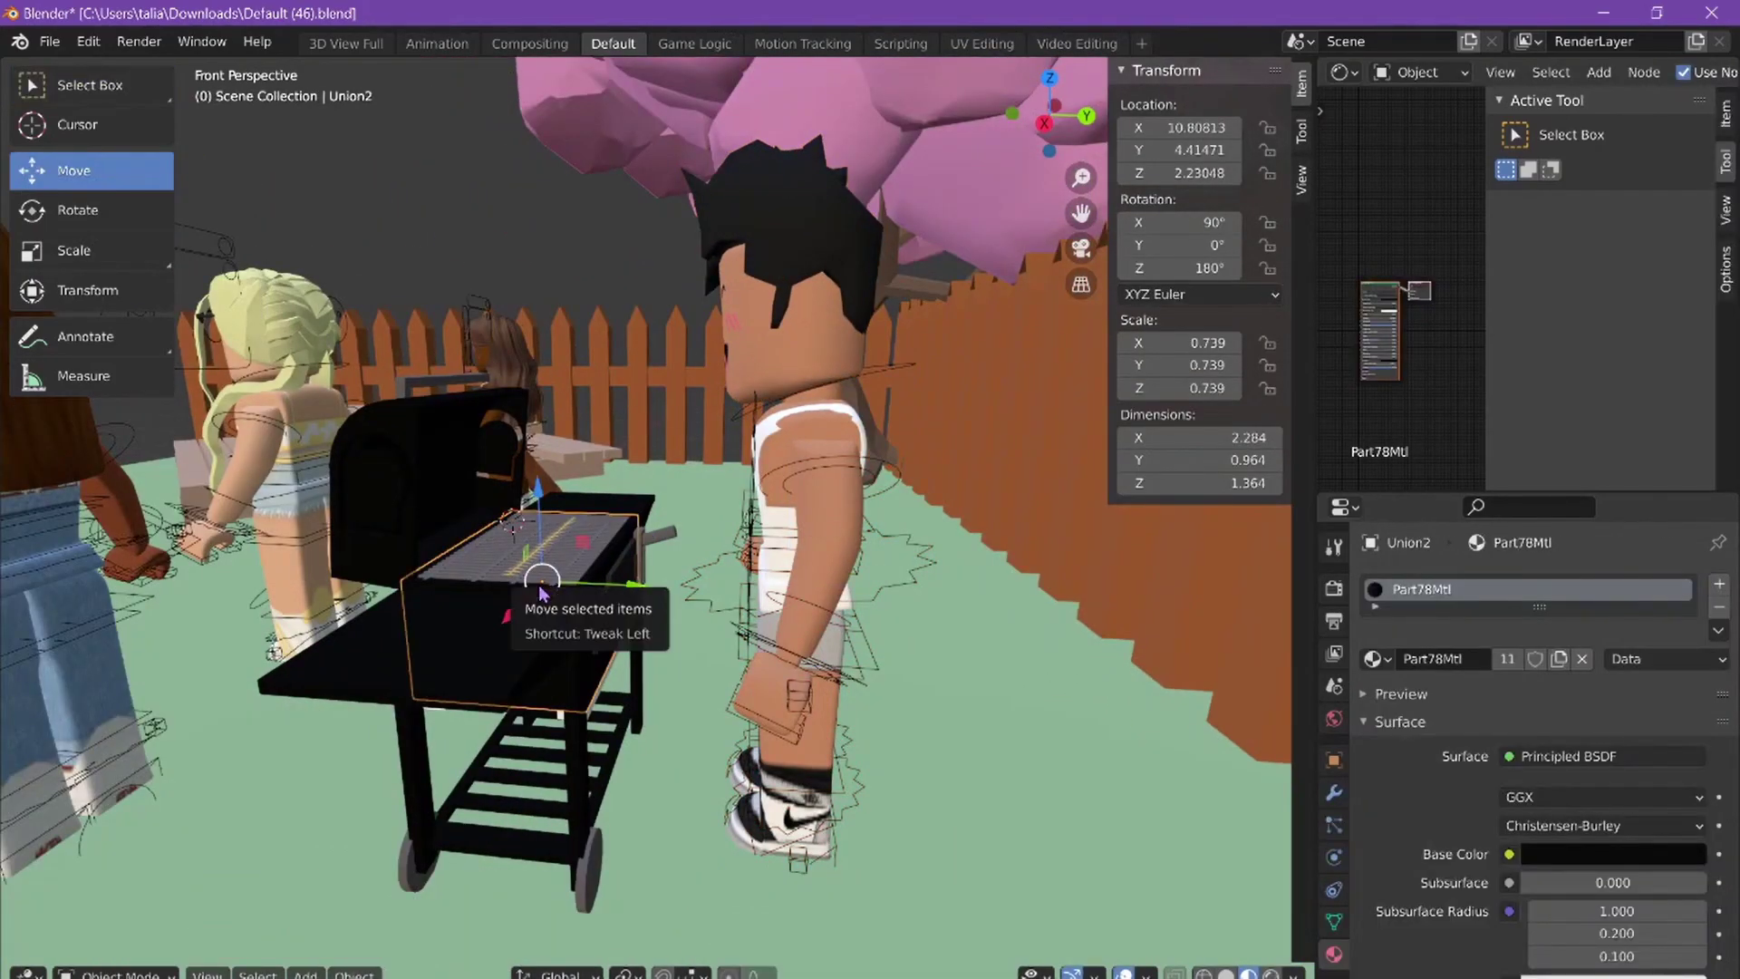
key(KP_Decimal)
key(ctrl+KP_7)
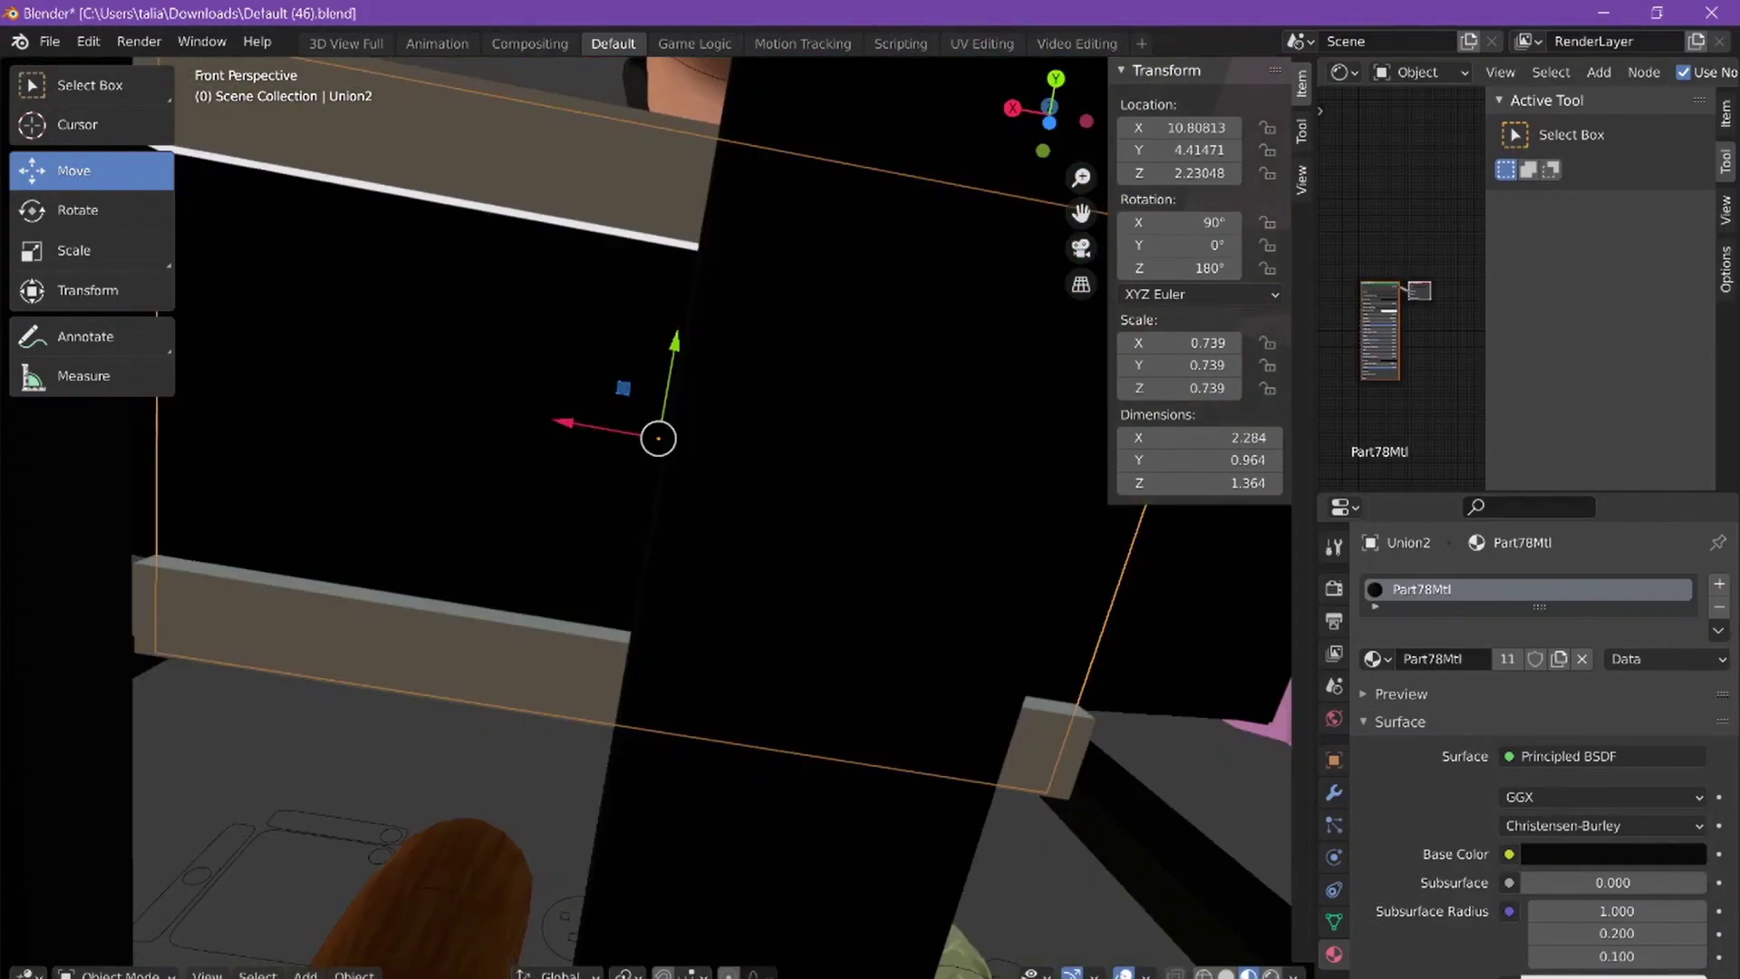
mouse_move(634, 544)
middle_down()
mouse_move(598, 471)
mouse_move(645, 512)
middle_up()
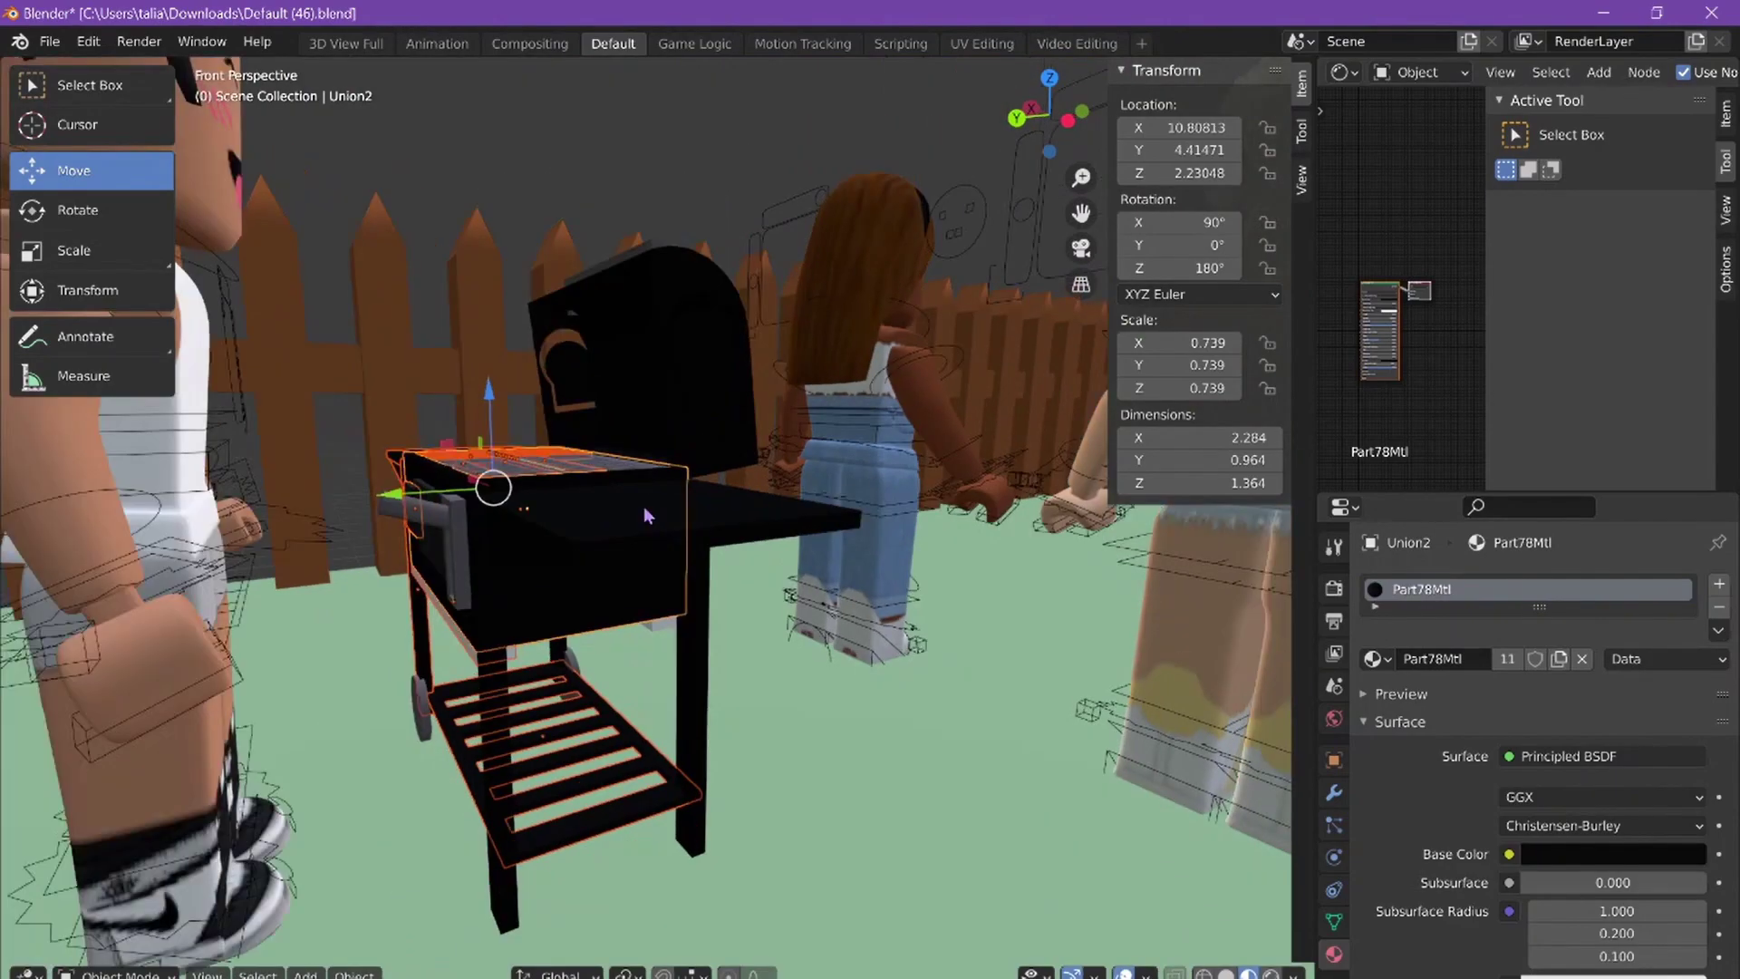
middle_drag(455, 562, 897, 480)
click(898, 480)
middle_drag(634, 508, 507, 471)
click(825, 413)
Step: Scale the joined grill to 0.833 and reposition it in front of the black-haired character
click(73, 250)
drag(580, 566, 640, 504)
click(73, 170)
click(669, 562)
click(361, 215)
Step: Search the model files for "tong" and import the tongs model
click(50, 43)
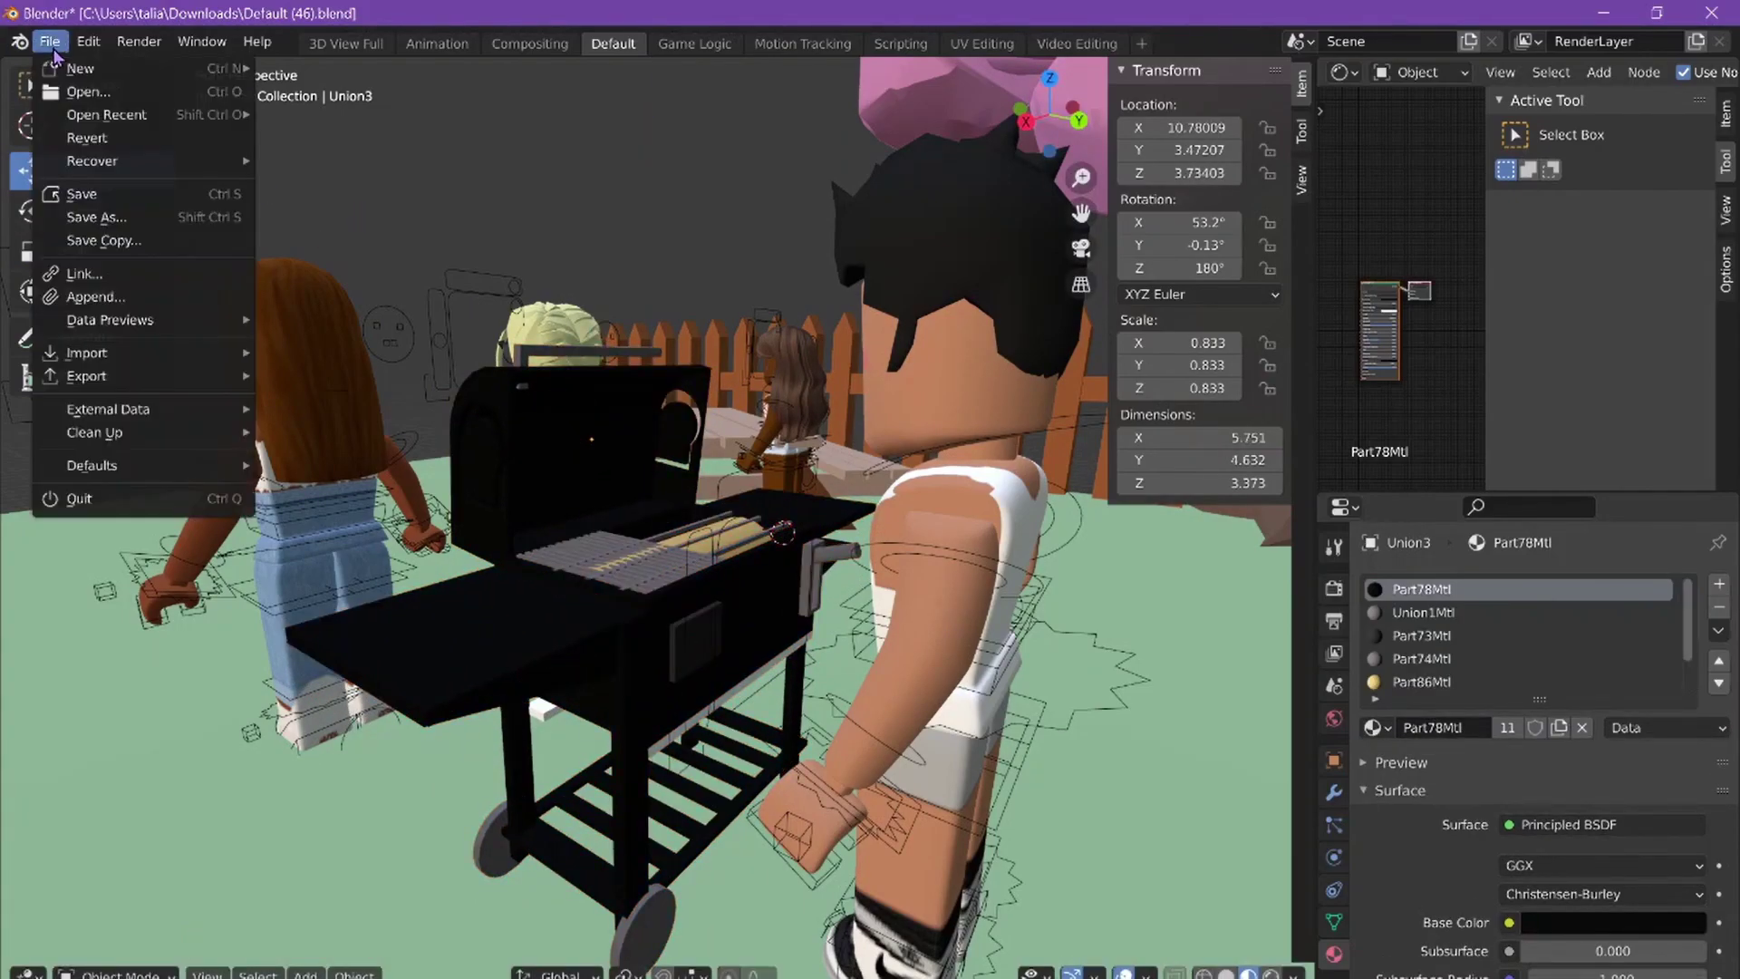
mouse_move(109, 352)
click(326, 538)
key(ctrl+f)
text(tong)
click(605, 369)
click(1249, 926)
Step: Isolate the imported tongs, set their origin, and return to the full scene
key(KP_Divide)
click(698, 577)
drag(858, 593, 485, 431)
click(88, 43)
click(109, 160)
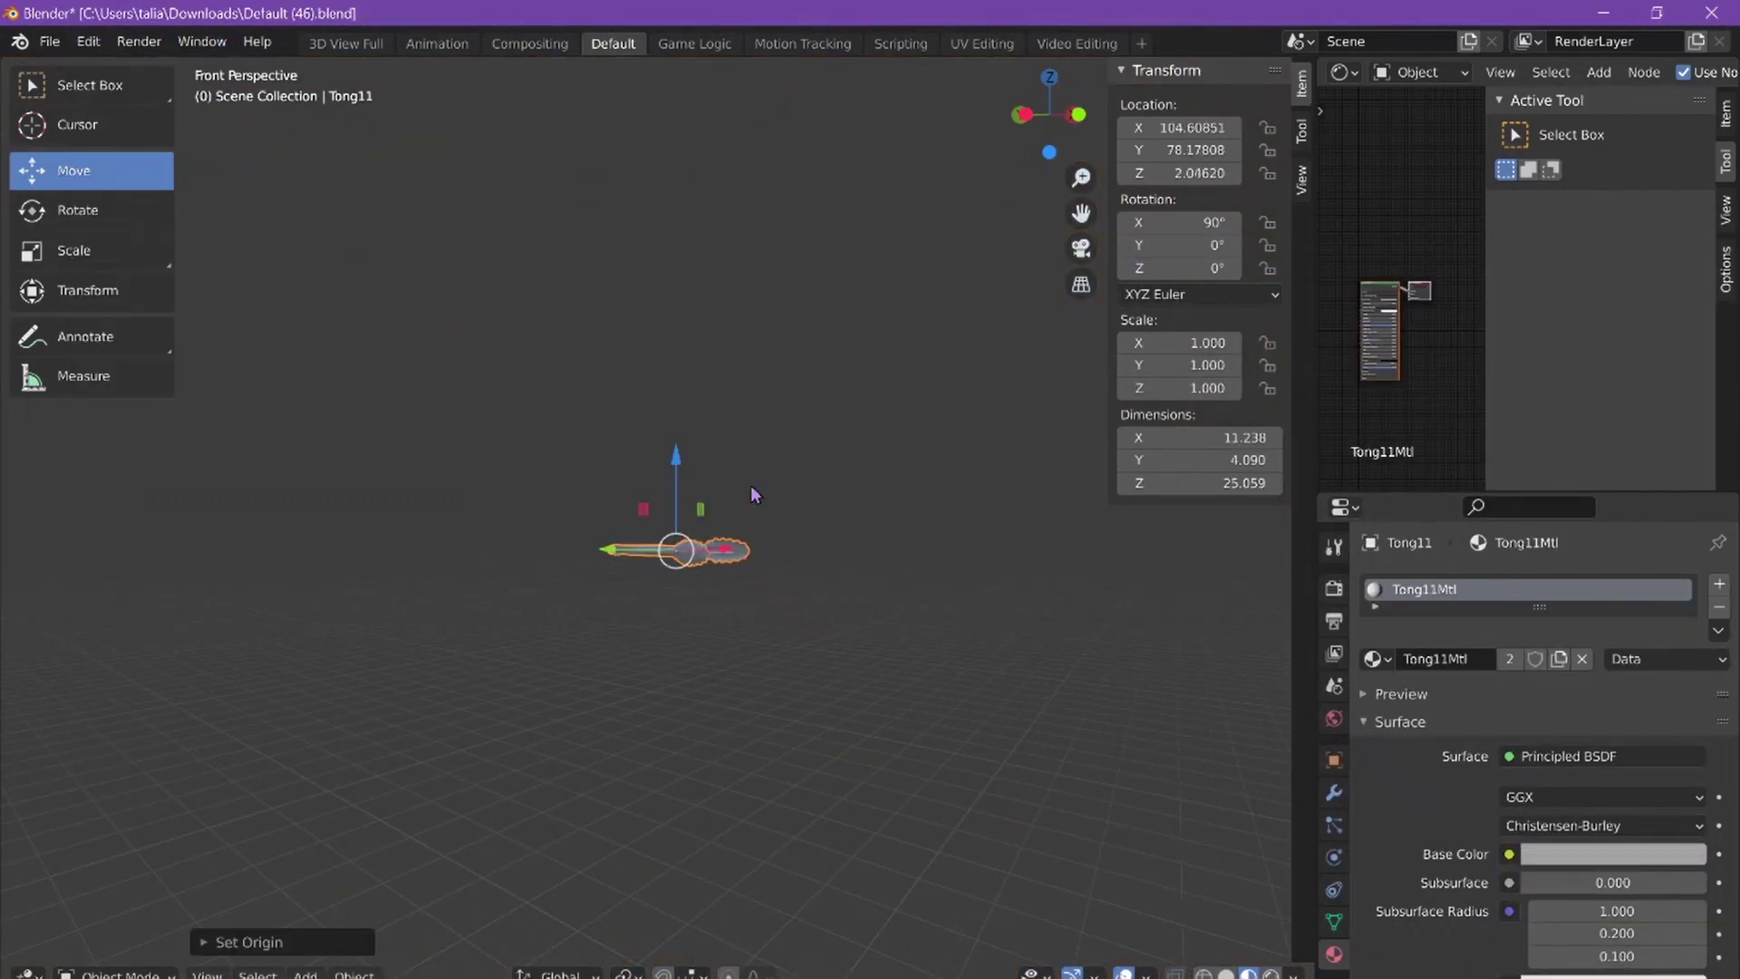
key(KP_Divide)
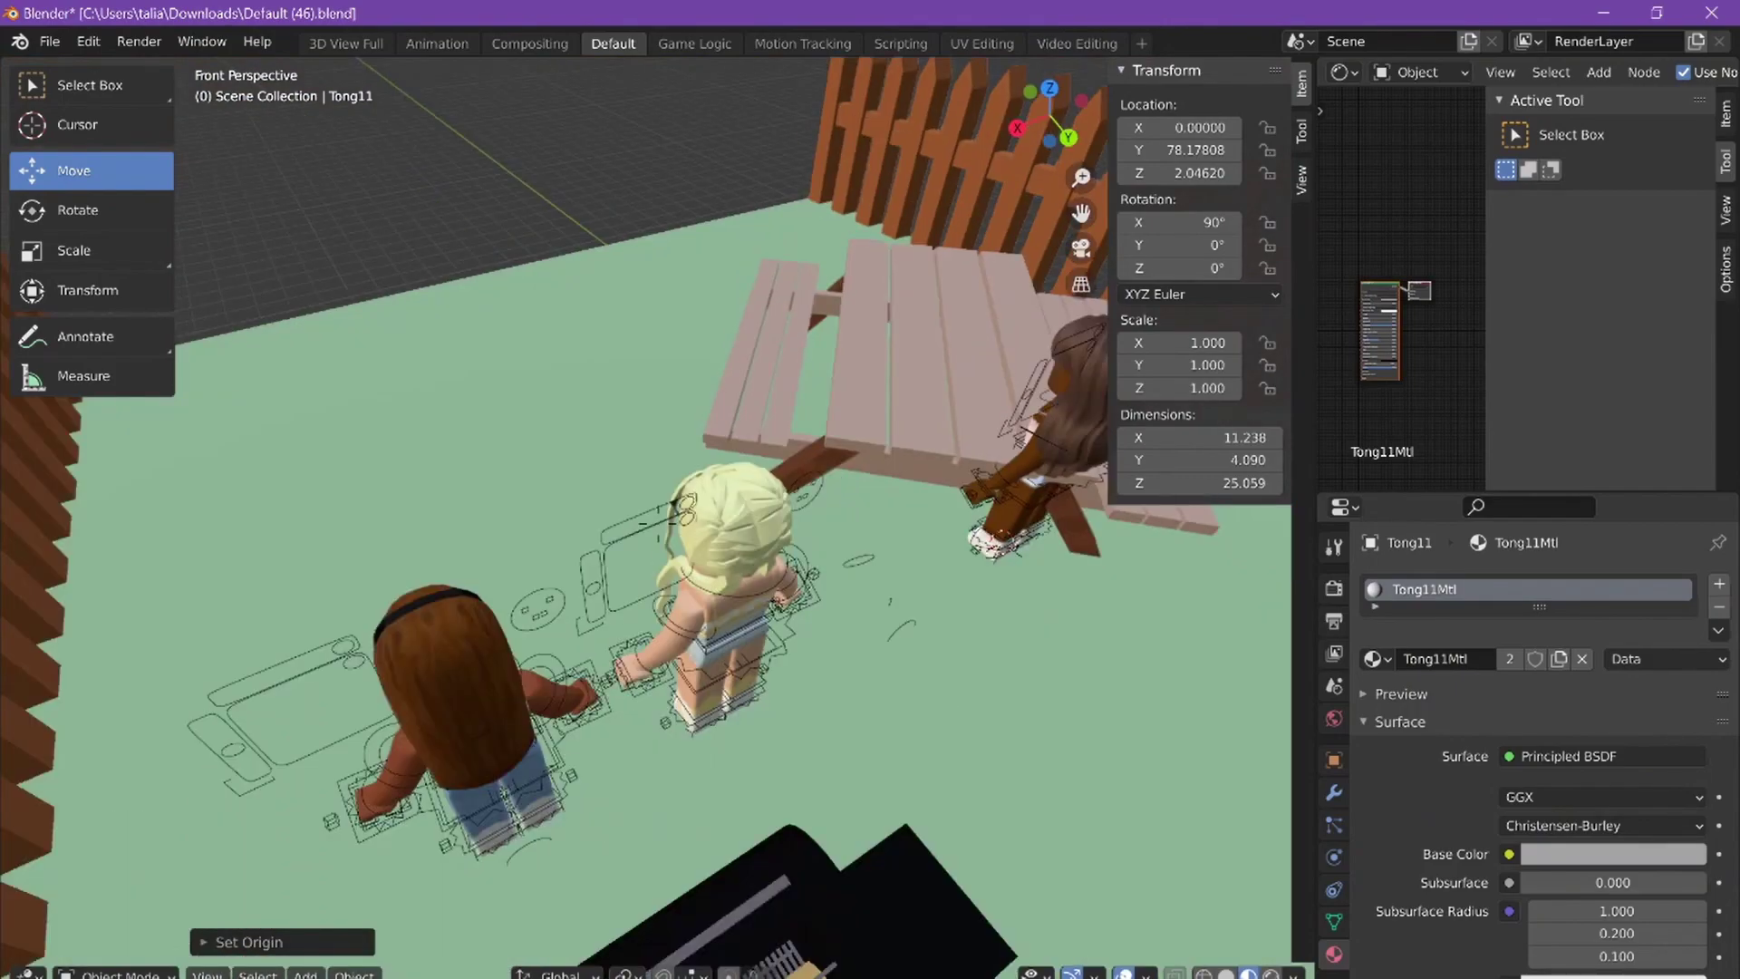
Step: Set the tongs' X, Y and Z location to 0
key(BackSpace)
key(BackSpace)
key(Return)
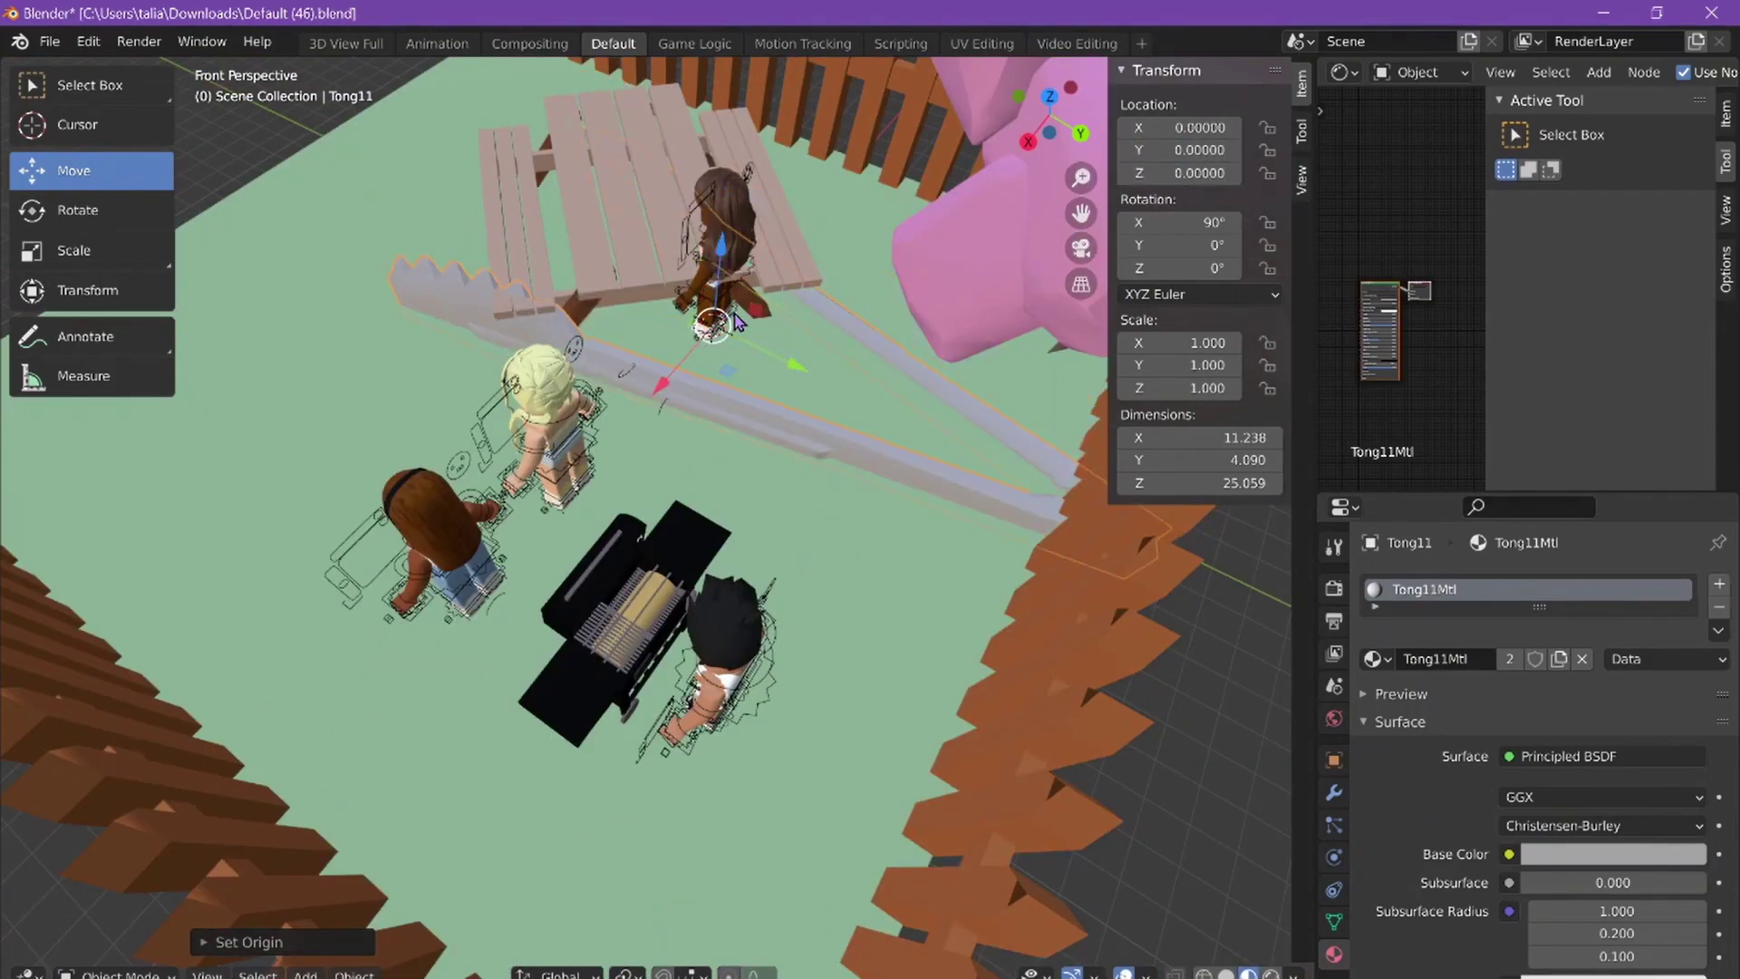
Step: Scale the tongs down to 0.076 and move them across the ground to the side of the grill
click(75, 250)
drag(635, 317, 661, 292)
drag(678, 390, 725, 639)
scroll(725, 639, up, 5)
middle_drag(725, 638, 825, 725)
key(s)
click(818, 807)
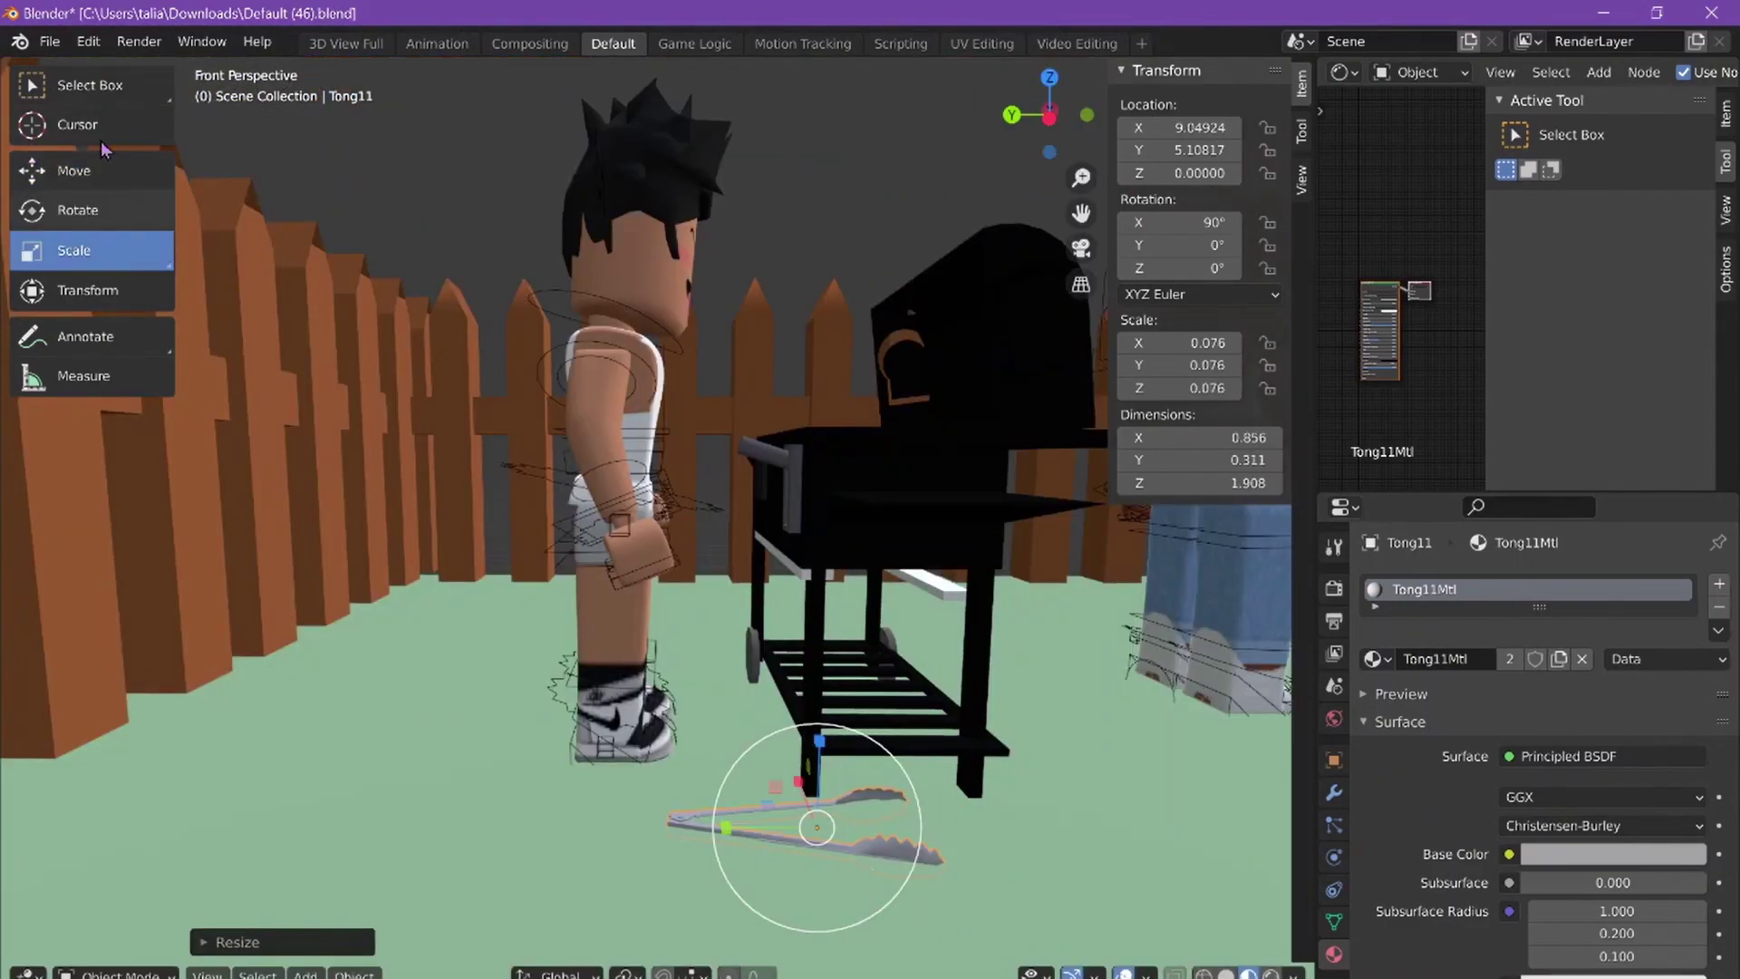
Step: Raise the tongs to a Z location of about 3.21, level with the grill top, and save the file
click(74, 170)
drag(819, 739, 829, 303)
click(49, 41)
click(83, 195)
click(49, 41)
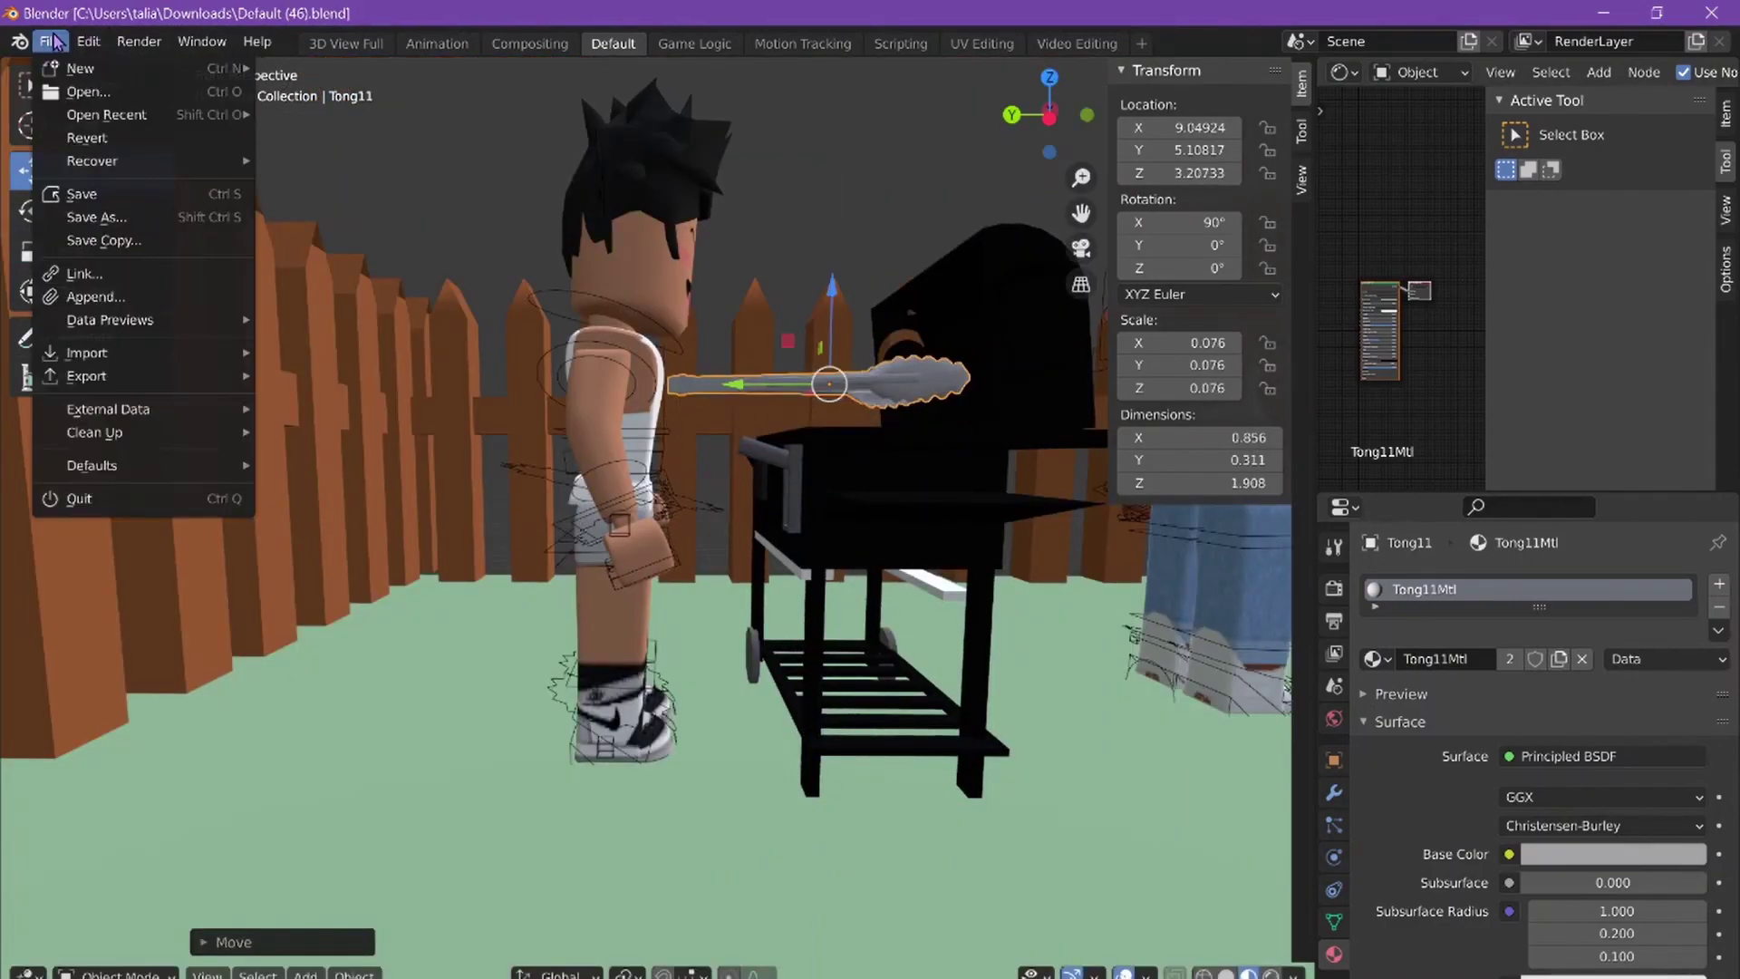
mouse_move(100, 352)
key(Escape)
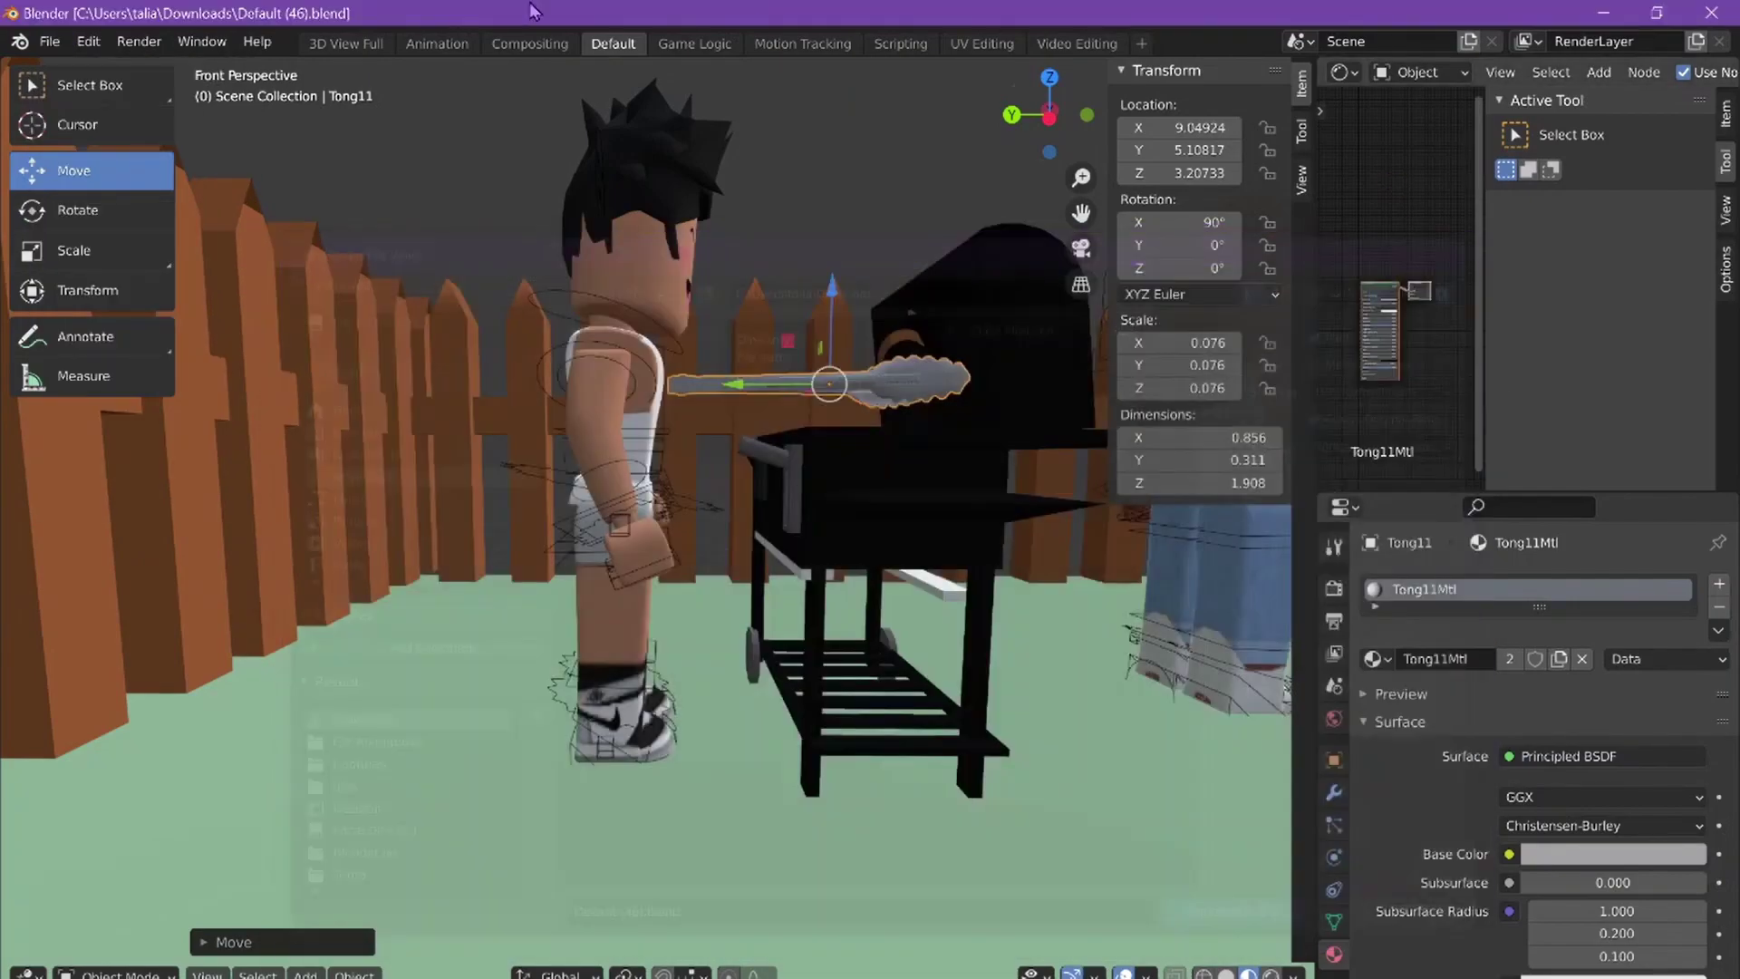
Step: Search the model files for "sau" and import the sausage model
click(58, 43)
click(381, 509)
text(sau)
click(1149, 373)
click(1249, 925)
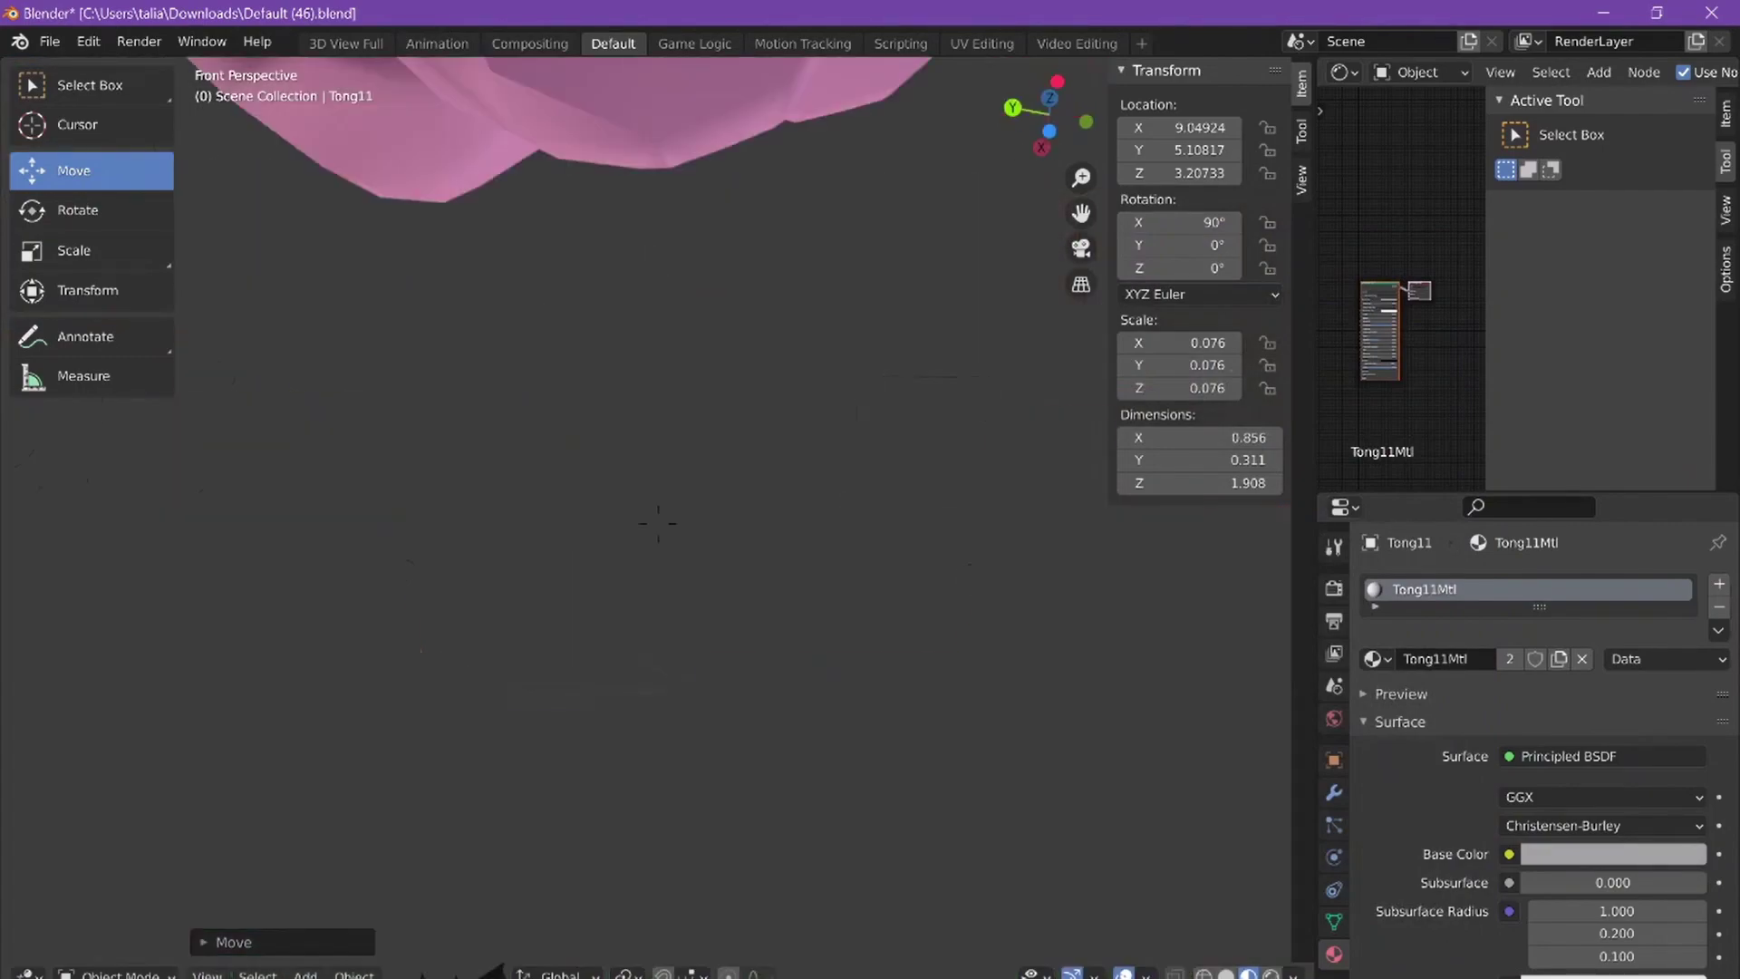
Step: Join the imported sausage's parts into one object and set its origin
middle_drag(635, 544, 702, 609)
scroll(670, 571, down, 5)
scroll(702, 609, up, 3)
scroll(700, 614, up, 10)
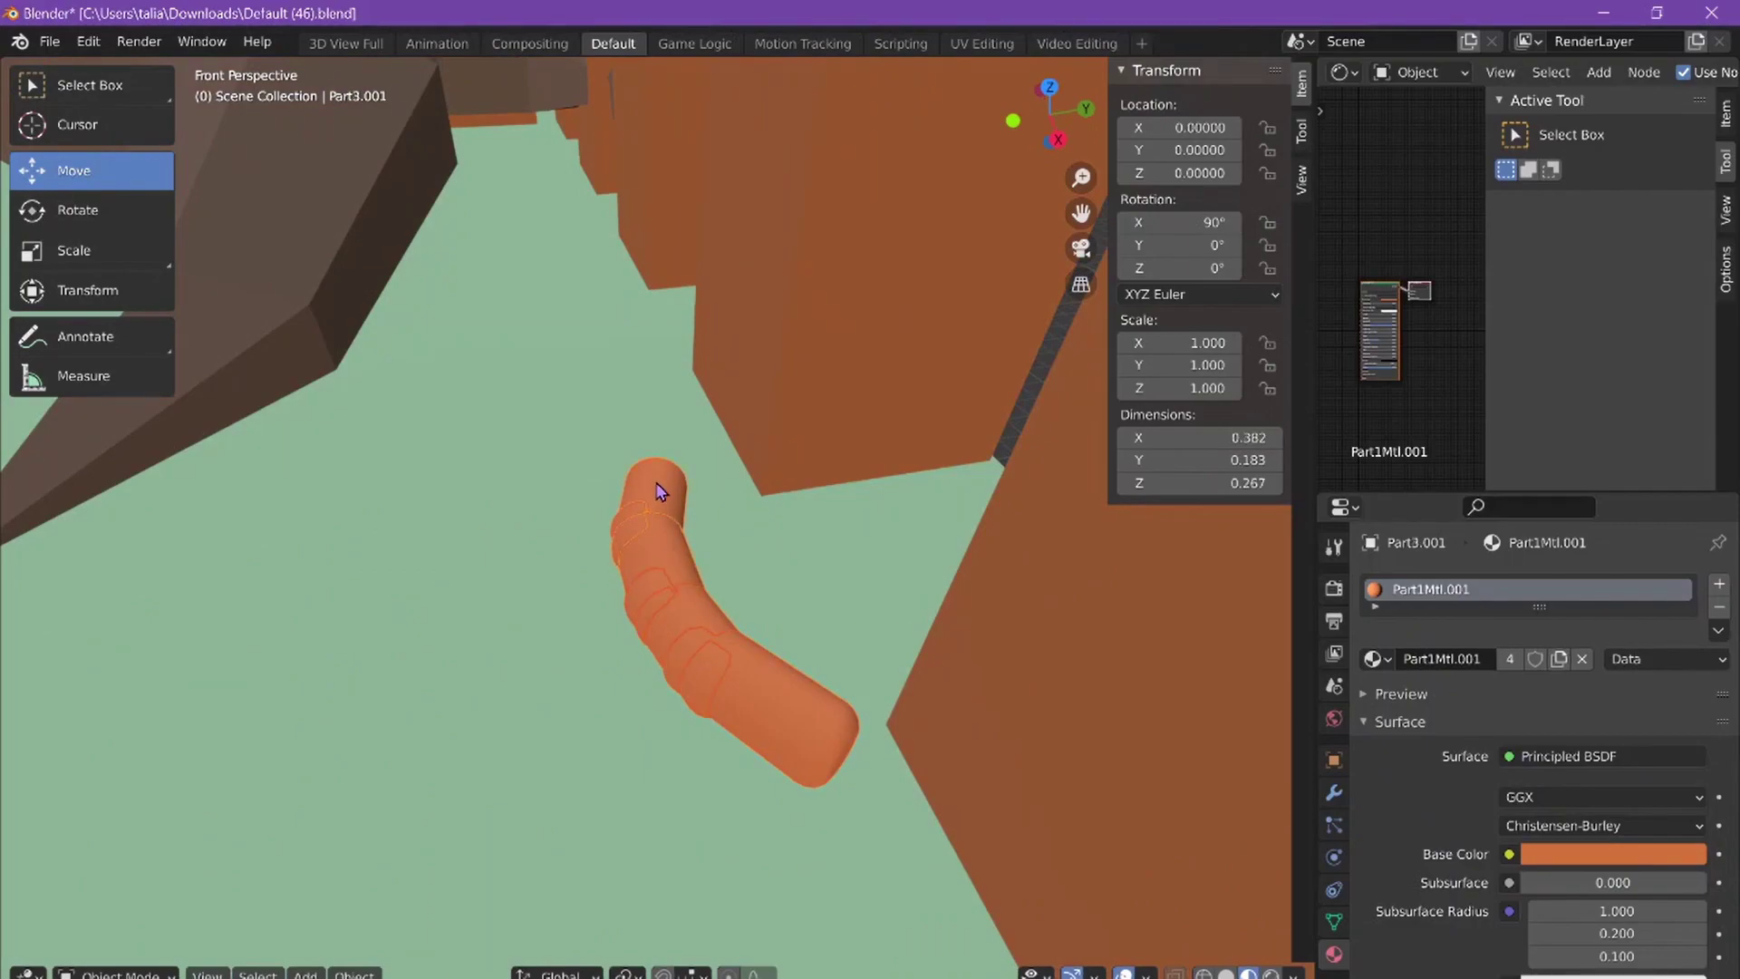
click(77, 48)
key(F3)
key(Return)
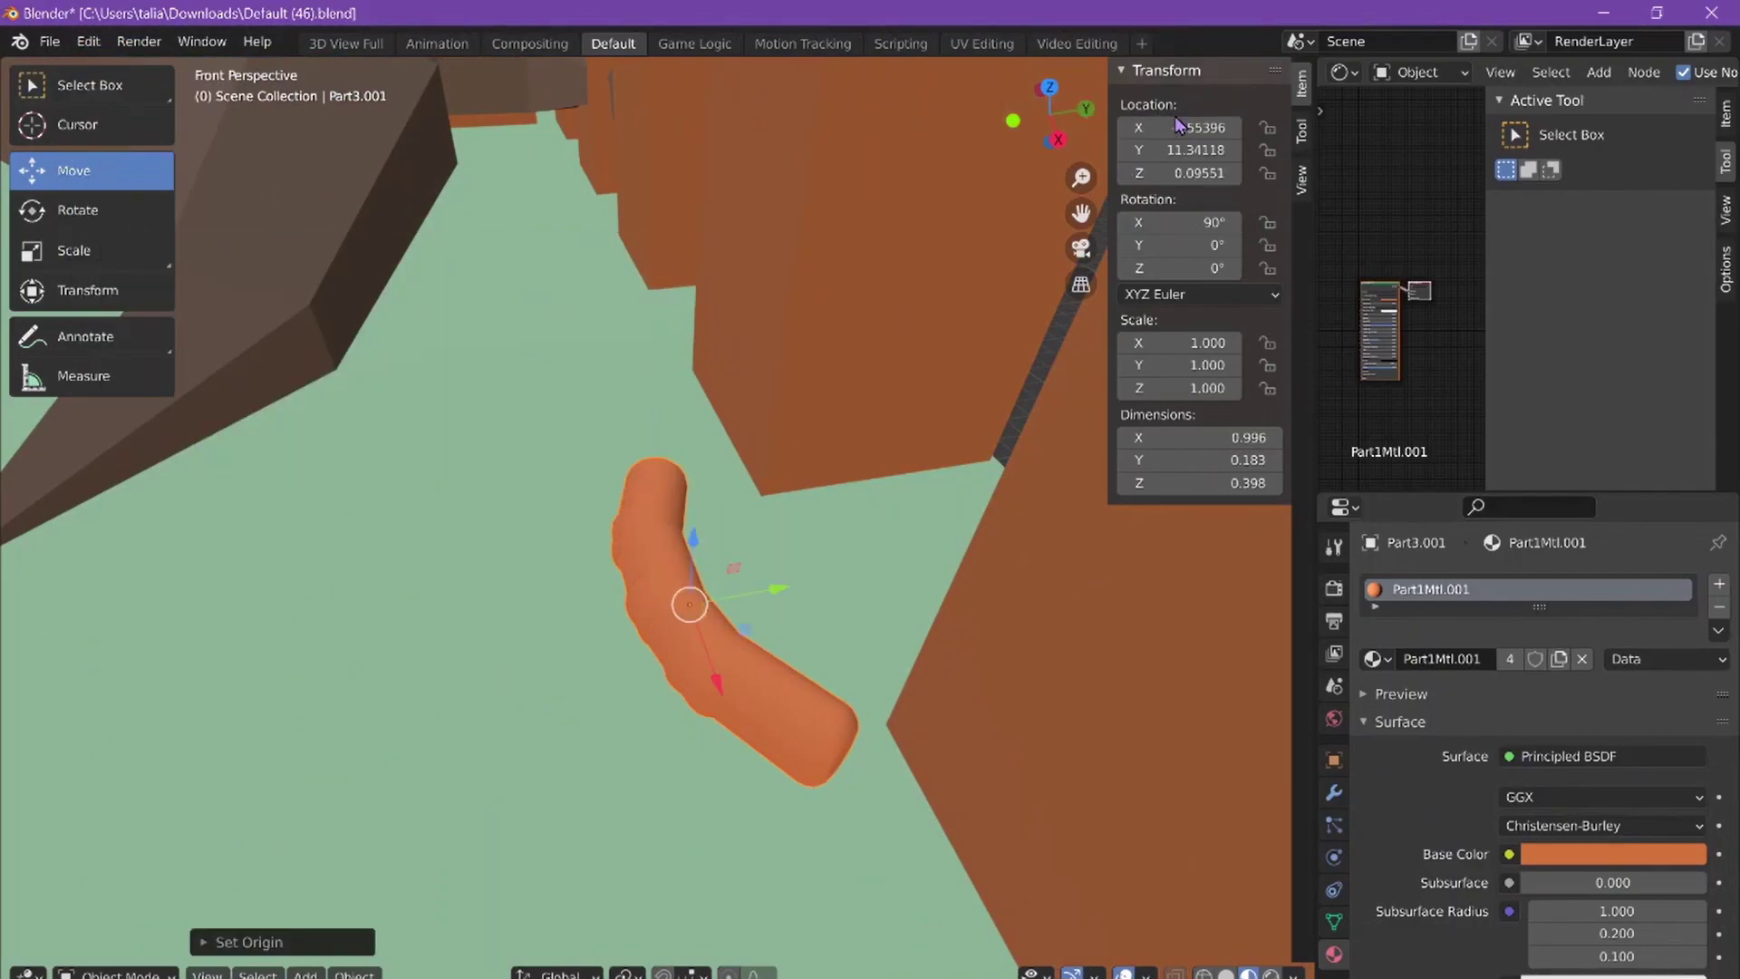
Step: Set the sausage's X, Y and Z location to 0
click(1175, 134)
text(0)
key(Return)
scroll(660, 525, down, 6)
middle_drag(660, 525, 948, 259)
scroll(659, 523, up, 3)
click(1174, 172)
text(0)
key(Return)
click(1175, 151)
text(0)
key(Return)
Step: Move the sausage onto the grill grate at about X 11.73, Y 4.44, Z 2.96
key(g)
key(y)
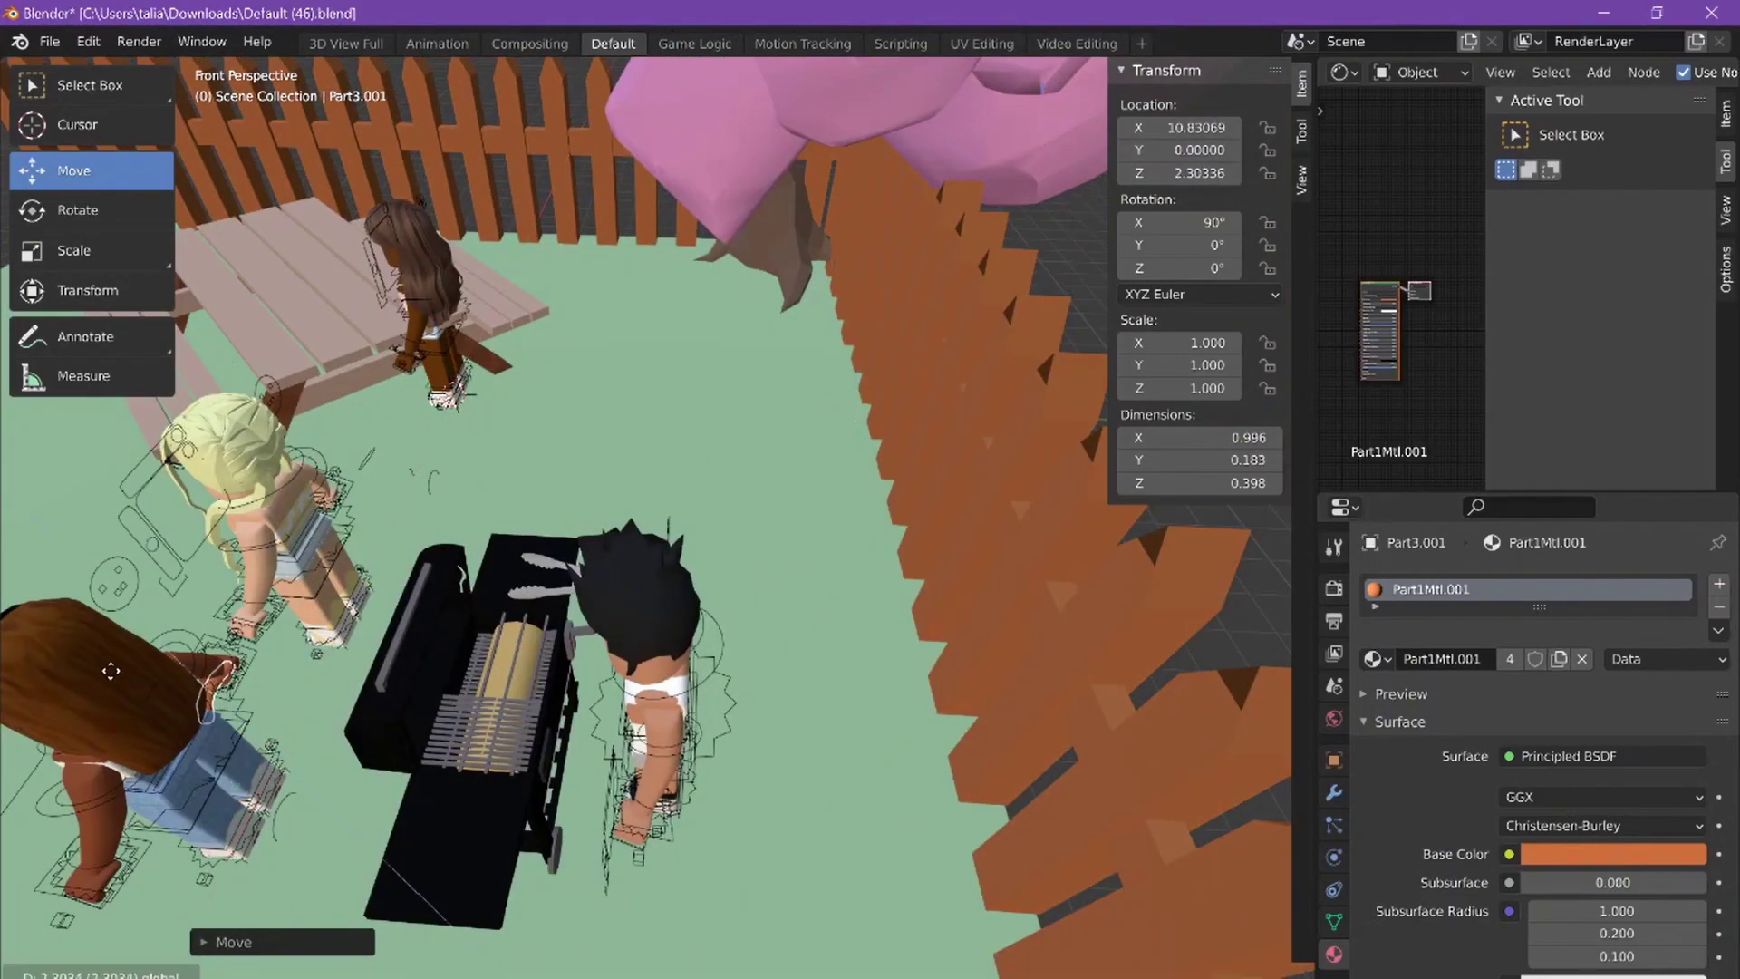
click(584, 714)
scroll(585, 714, up, 6)
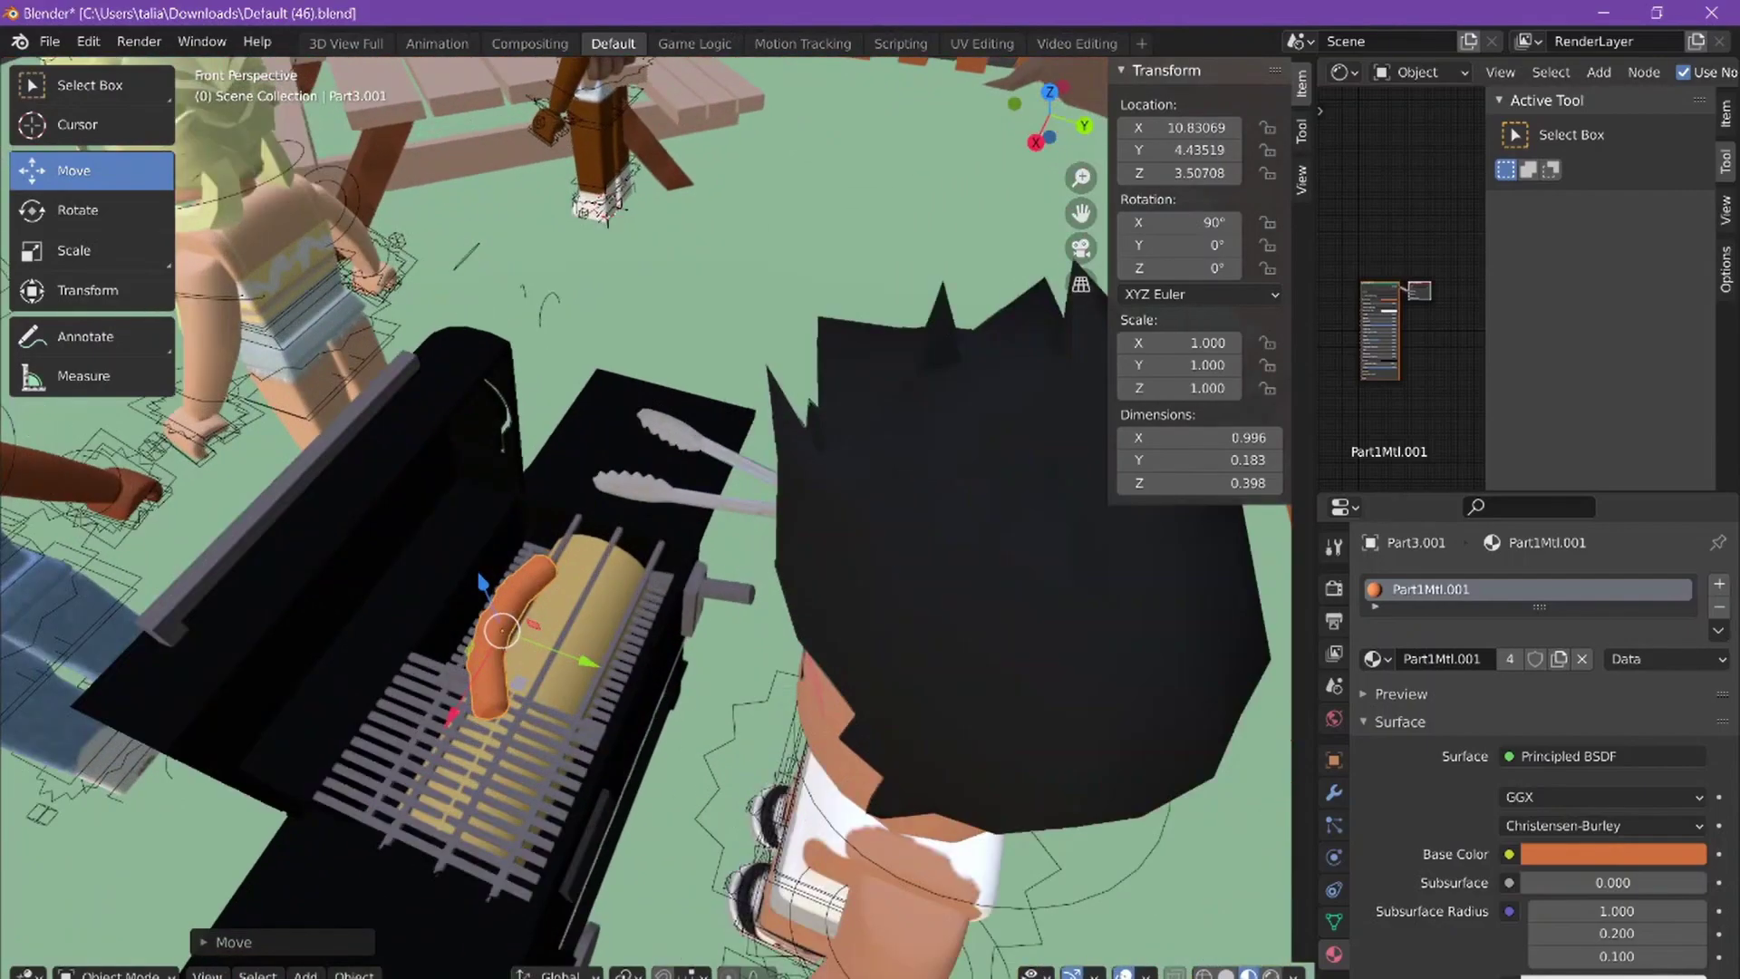
key(KP_Decimal)
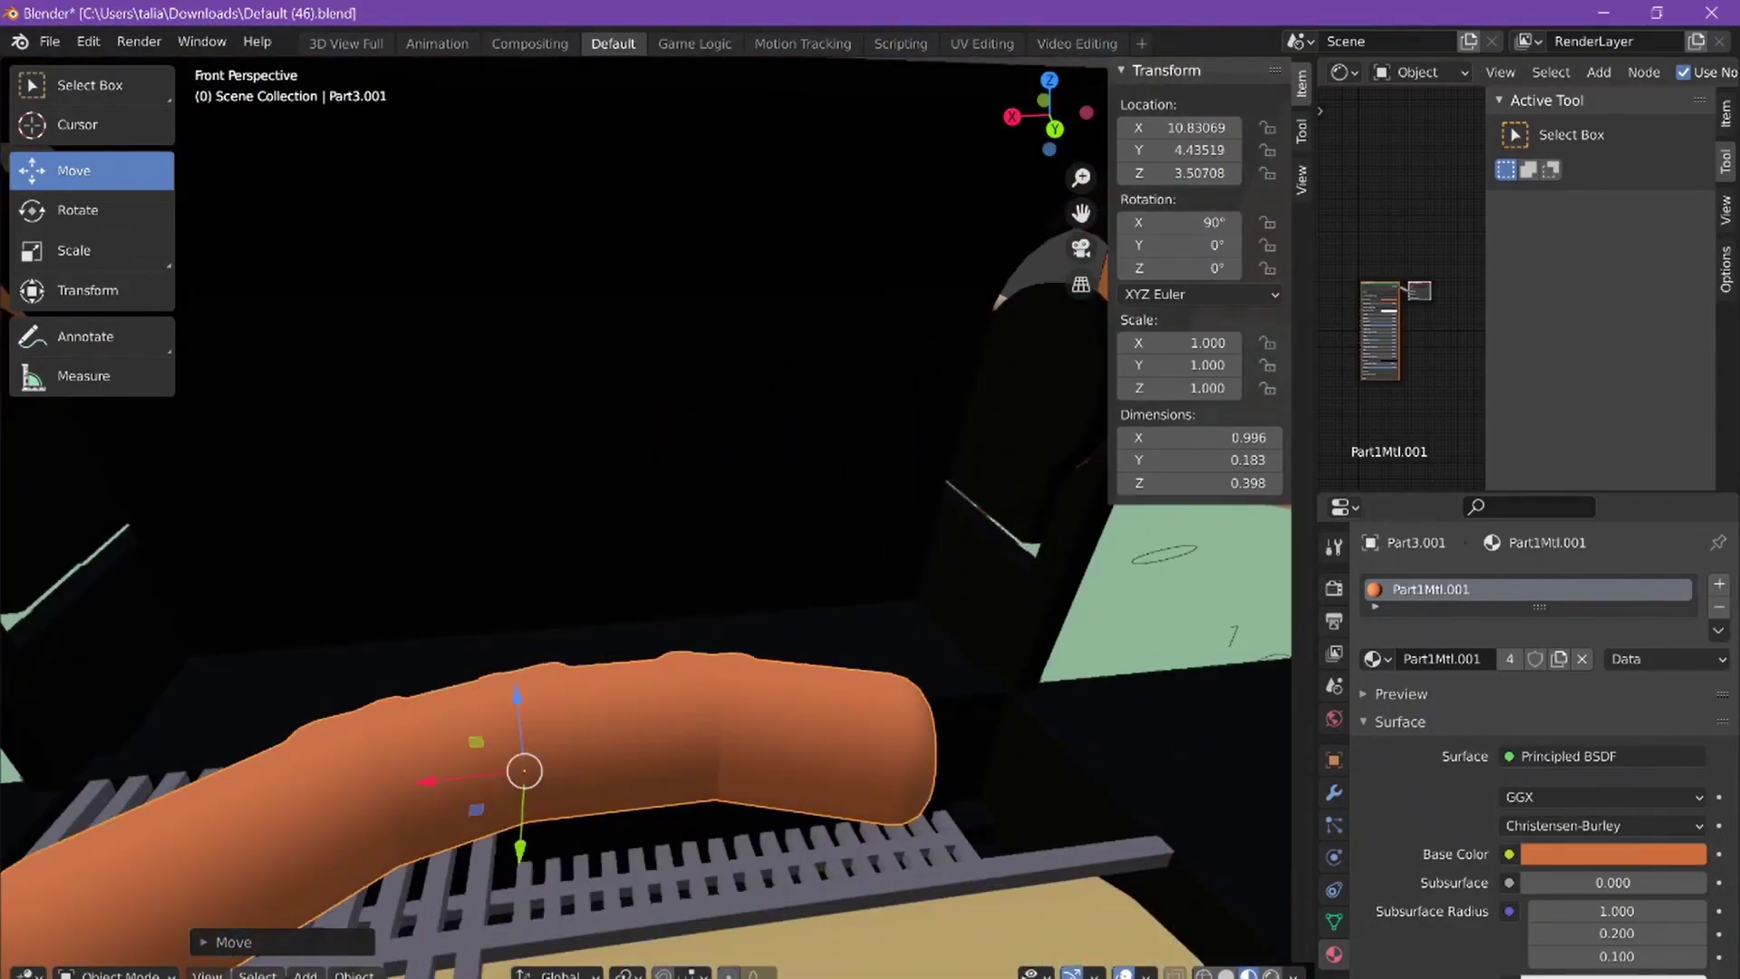
scroll(584, 715, down, 5)
drag(585, 543, 389, 683)
Step: Rotate the sausage to 83.8° about Z and scale it to 0.8
key(shift+space)
key(r)
click(74, 251)
text(s.8)
key(Return)
Step: Duplicate the sausage next to the original on the grate and change the original's base color to brown
click(74, 171)
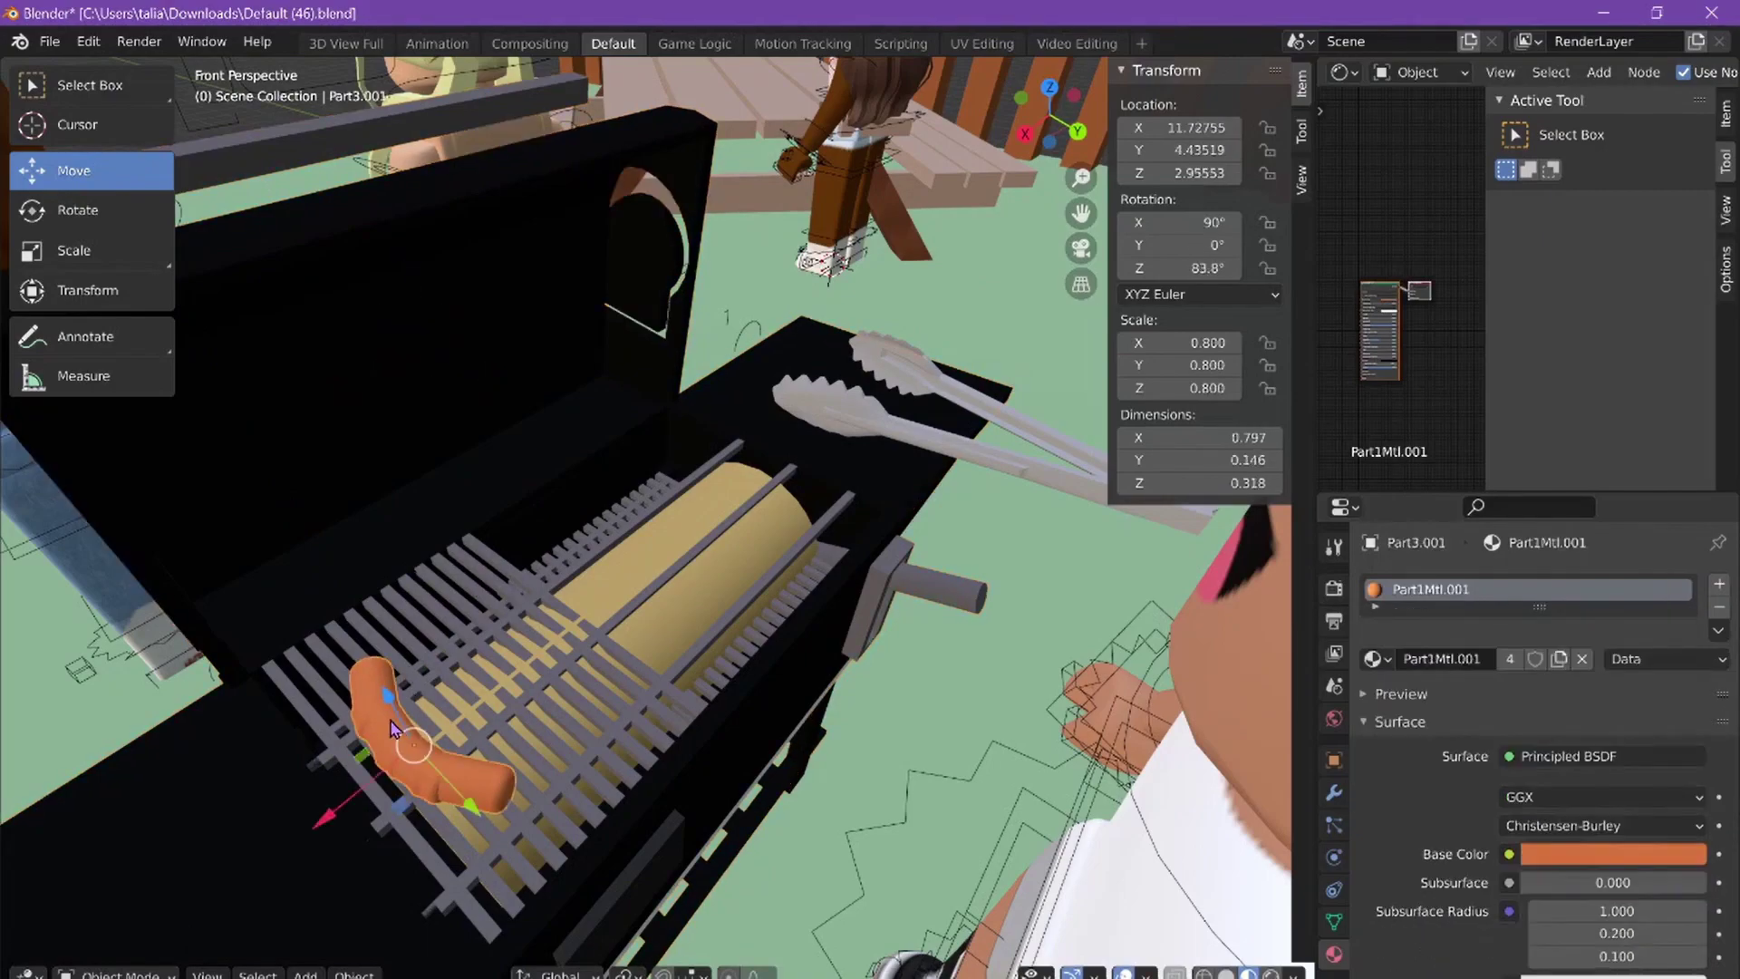
drag(434, 745, 503, 690)
click(1531, 855)
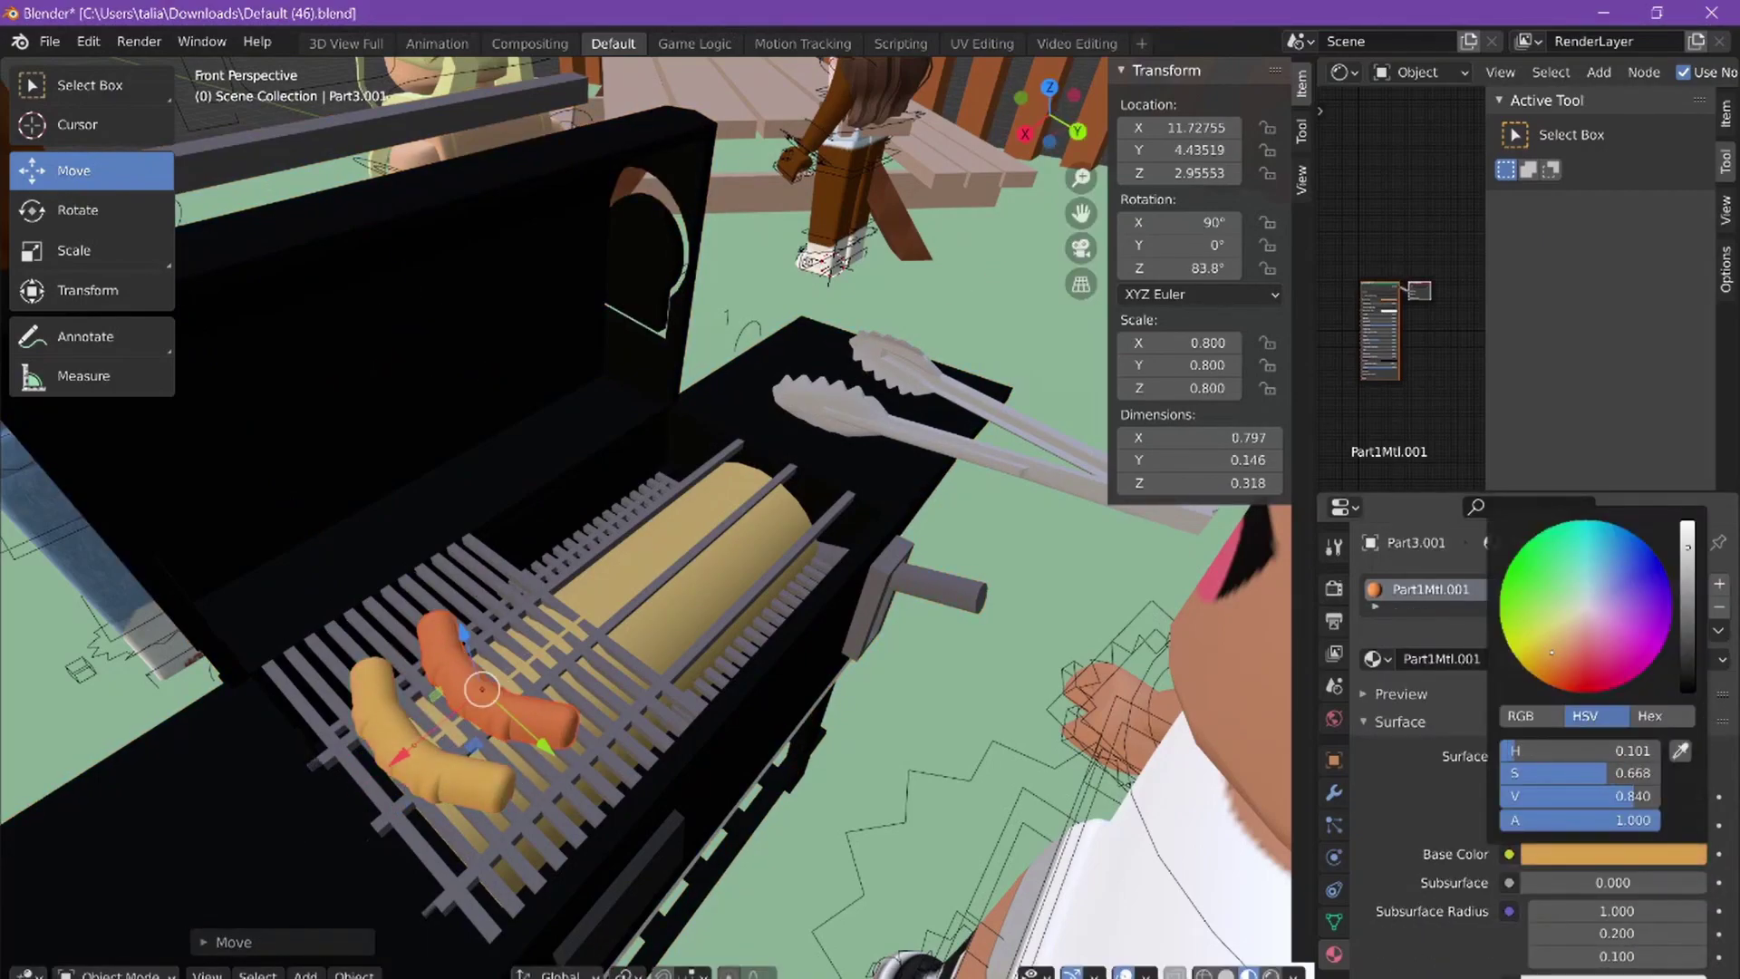
drag(1552, 658, 1555, 681)
scroll(1559, 674, down, 5)
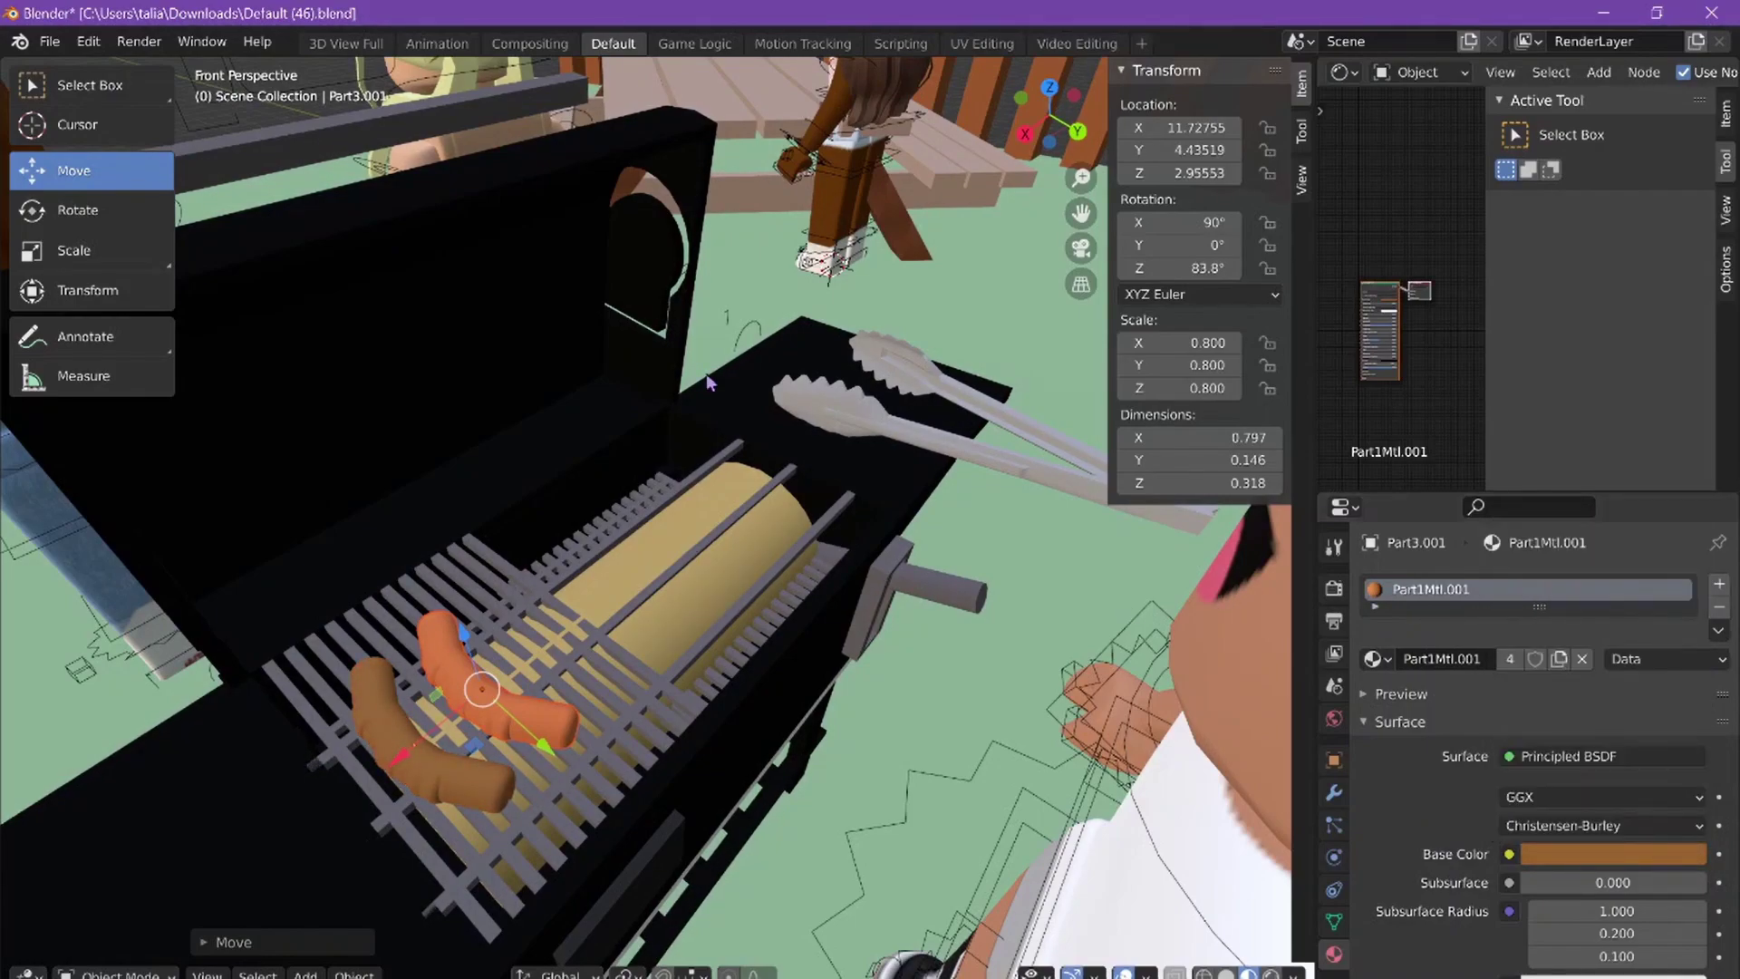
Step: Change the base color of the second sausage on the grill grate to a reddish orange
click(587, 718)
click(1613, 854)
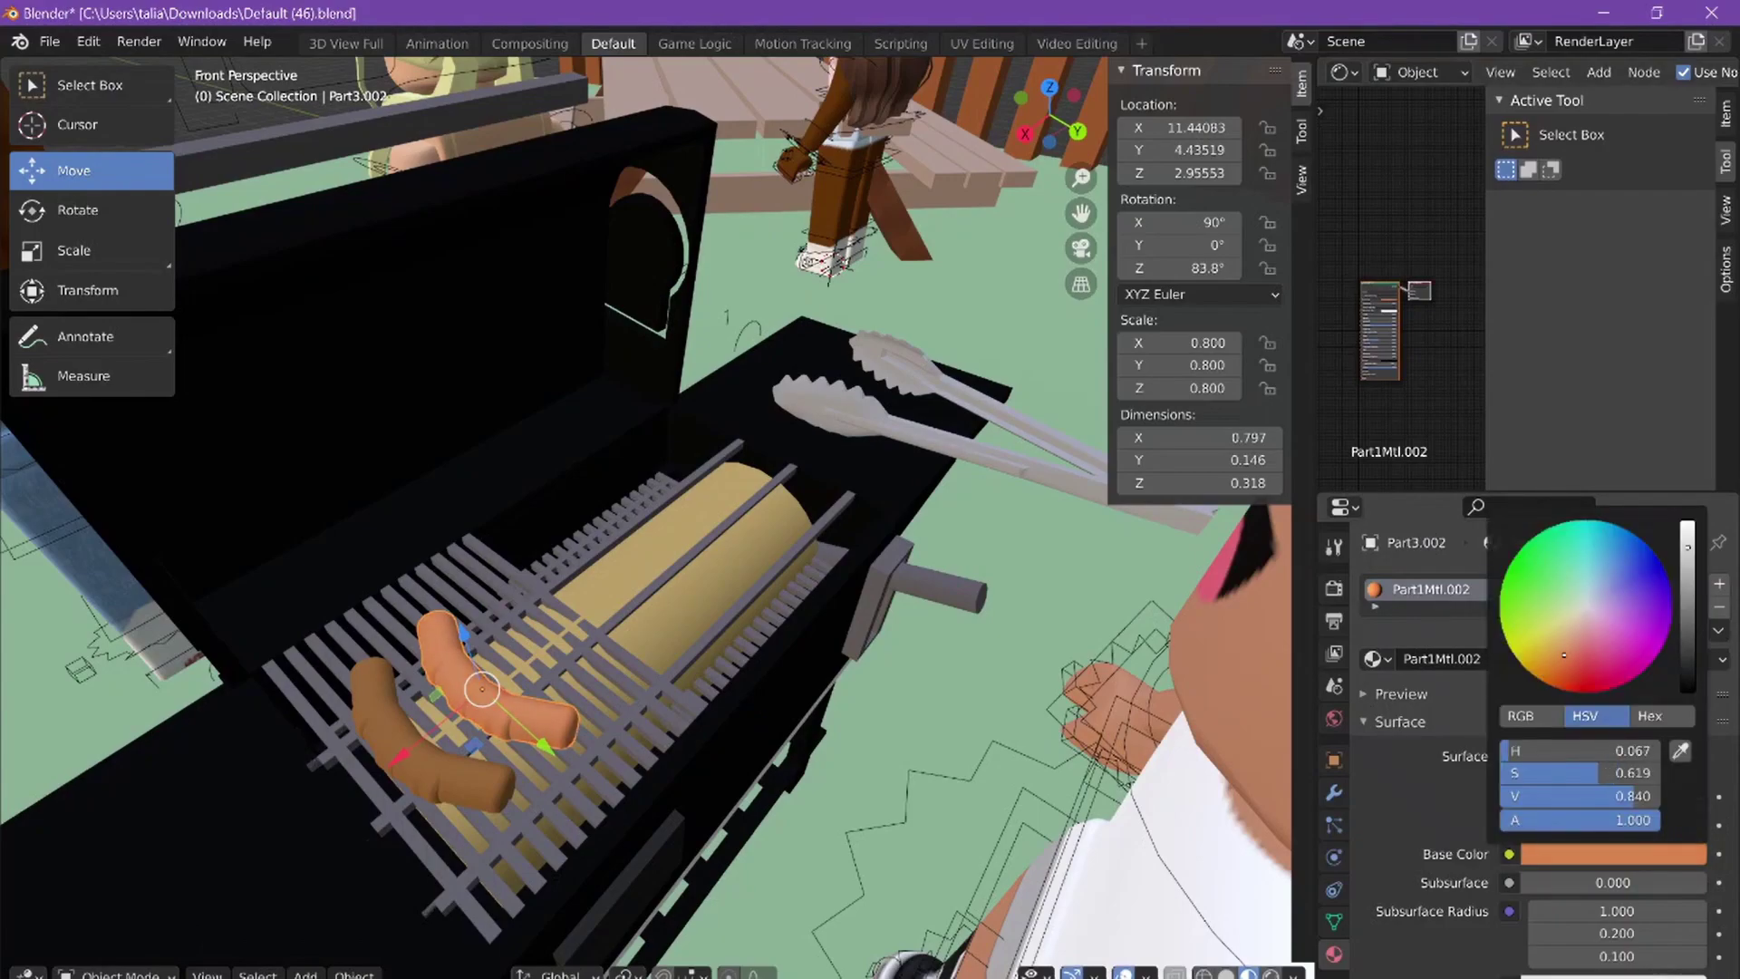
scroll(634, 507, down, 5)
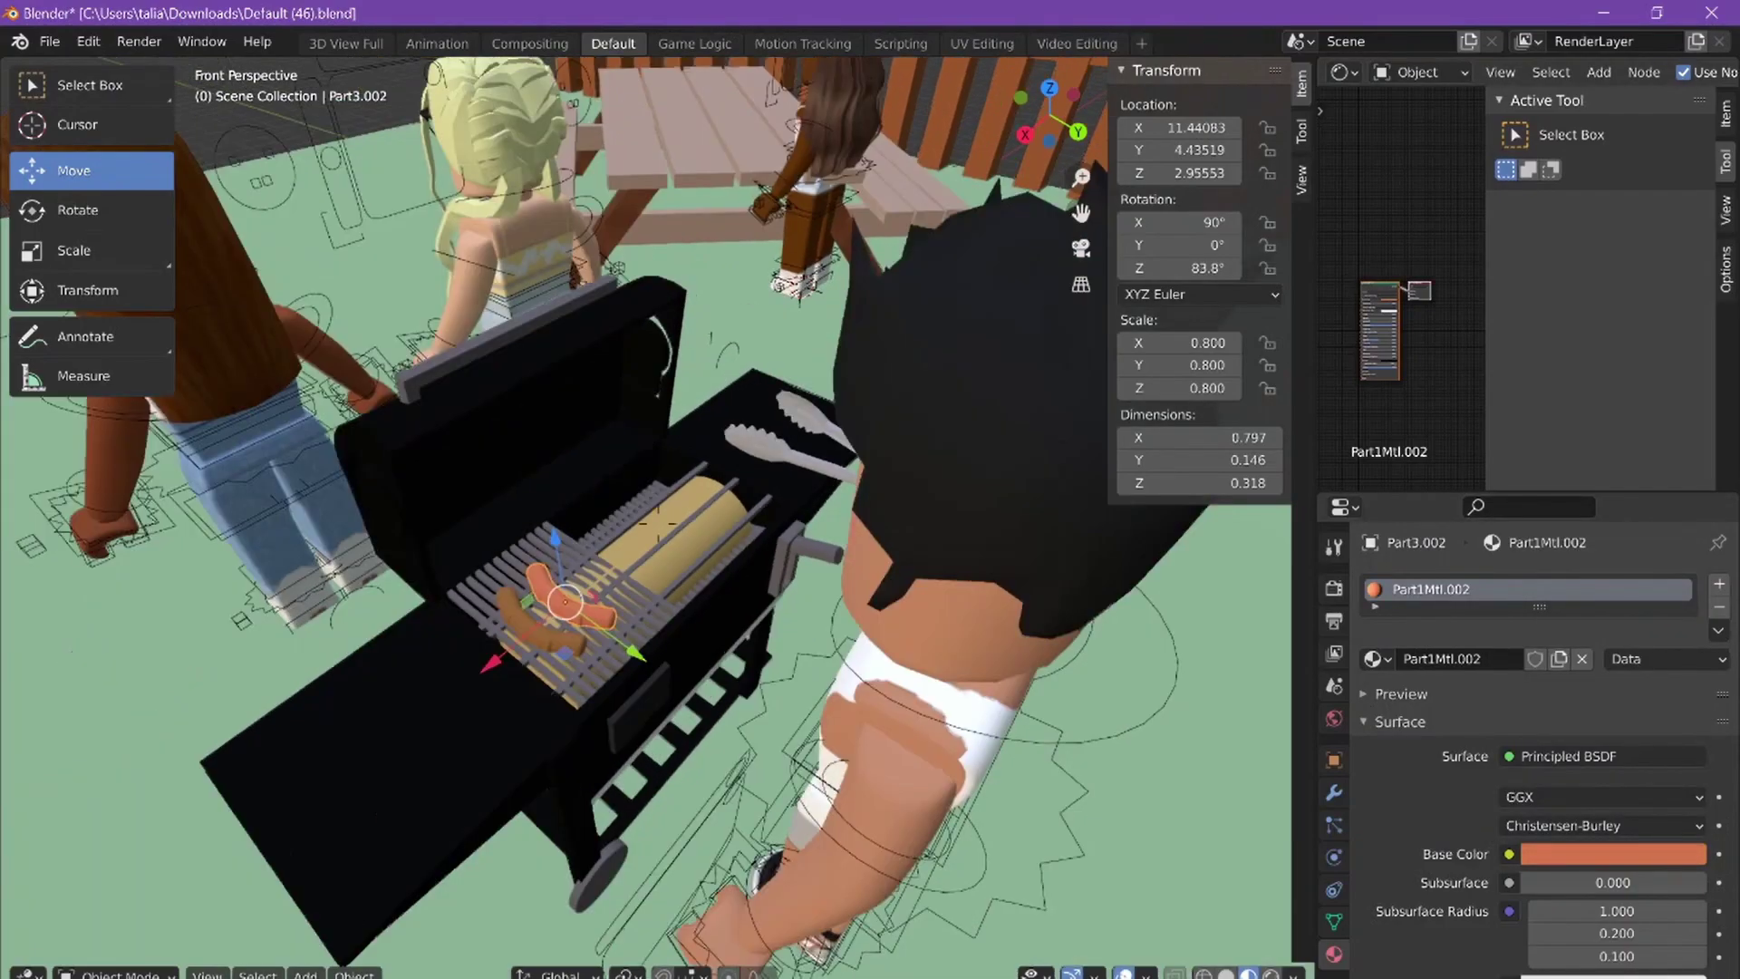
scroll(634, 507, up, 5)
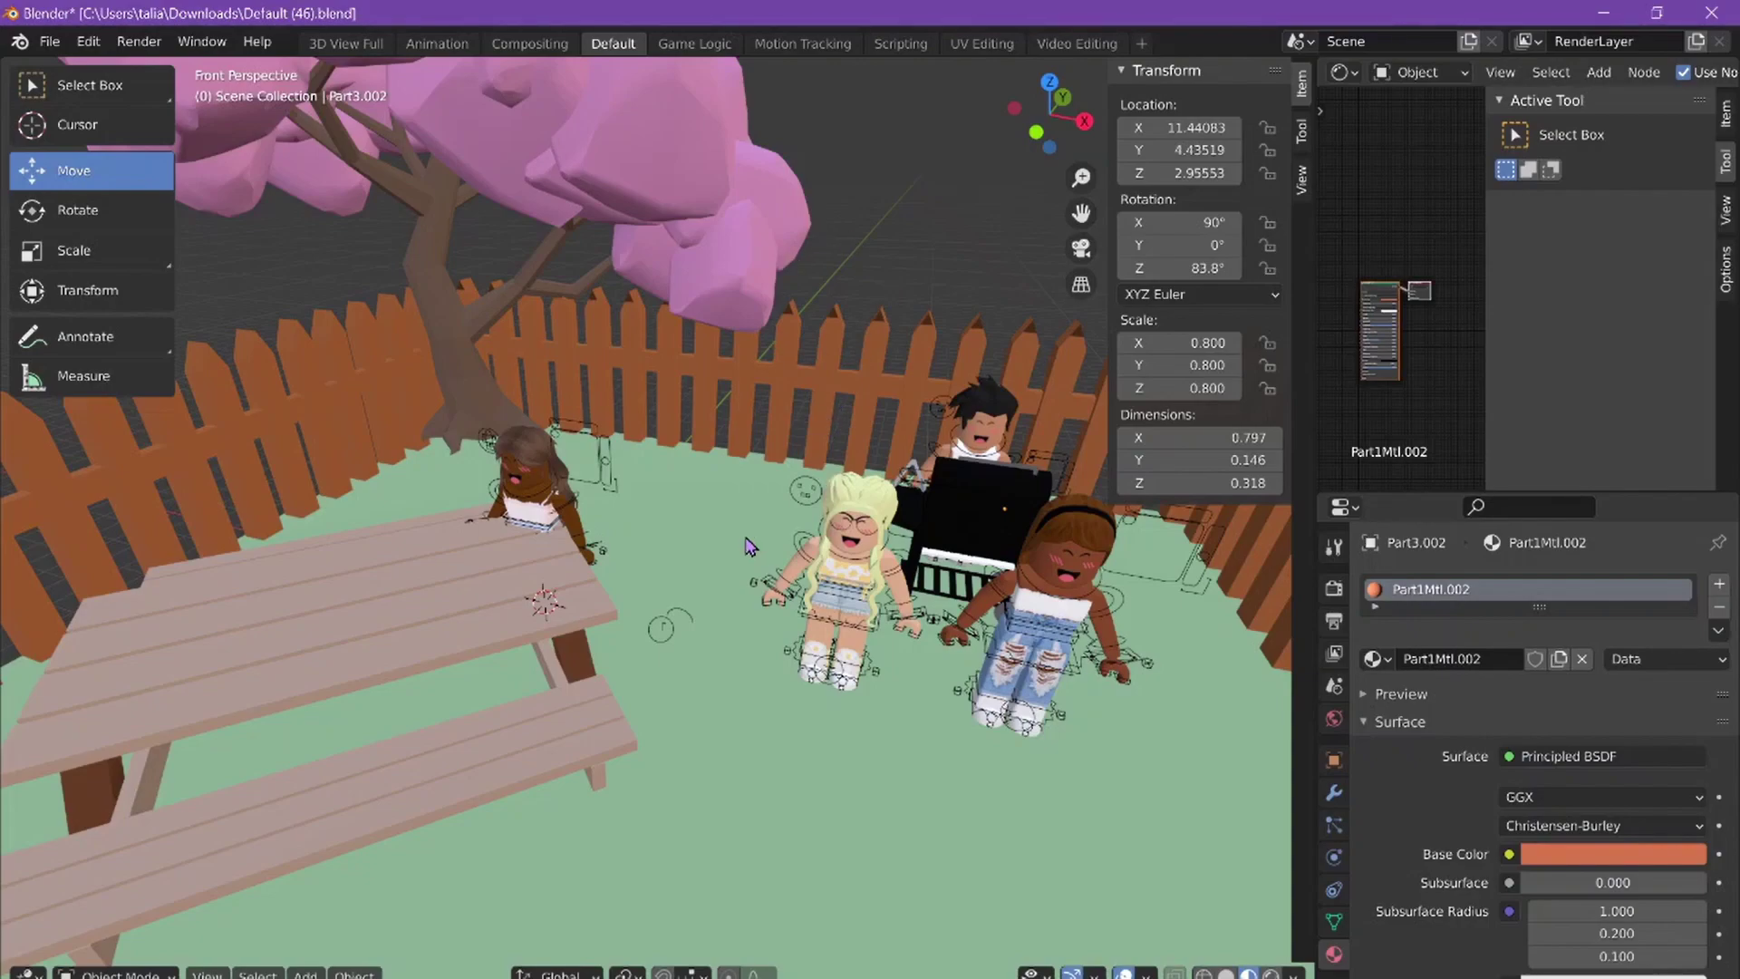
click(50, 41)
mouse_move(102, 353)
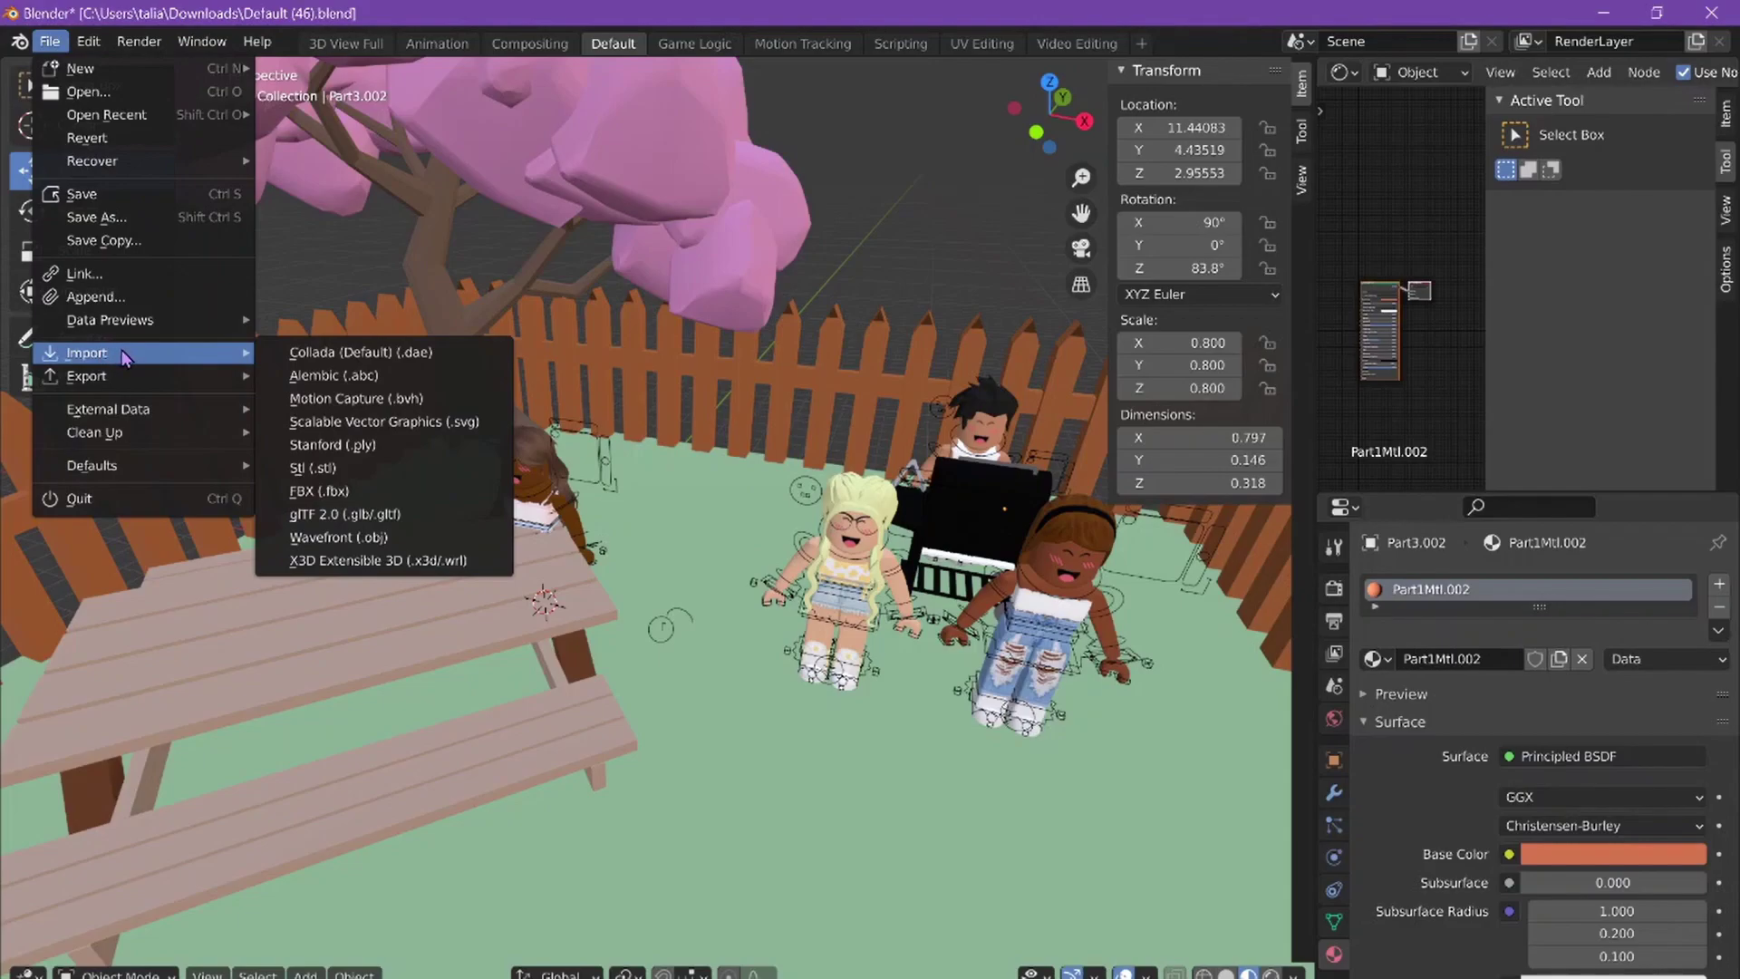
Step: Scale the tongs beside the grill down to about 0.038
key(KP_Decimal)
key(shift+KP_1)
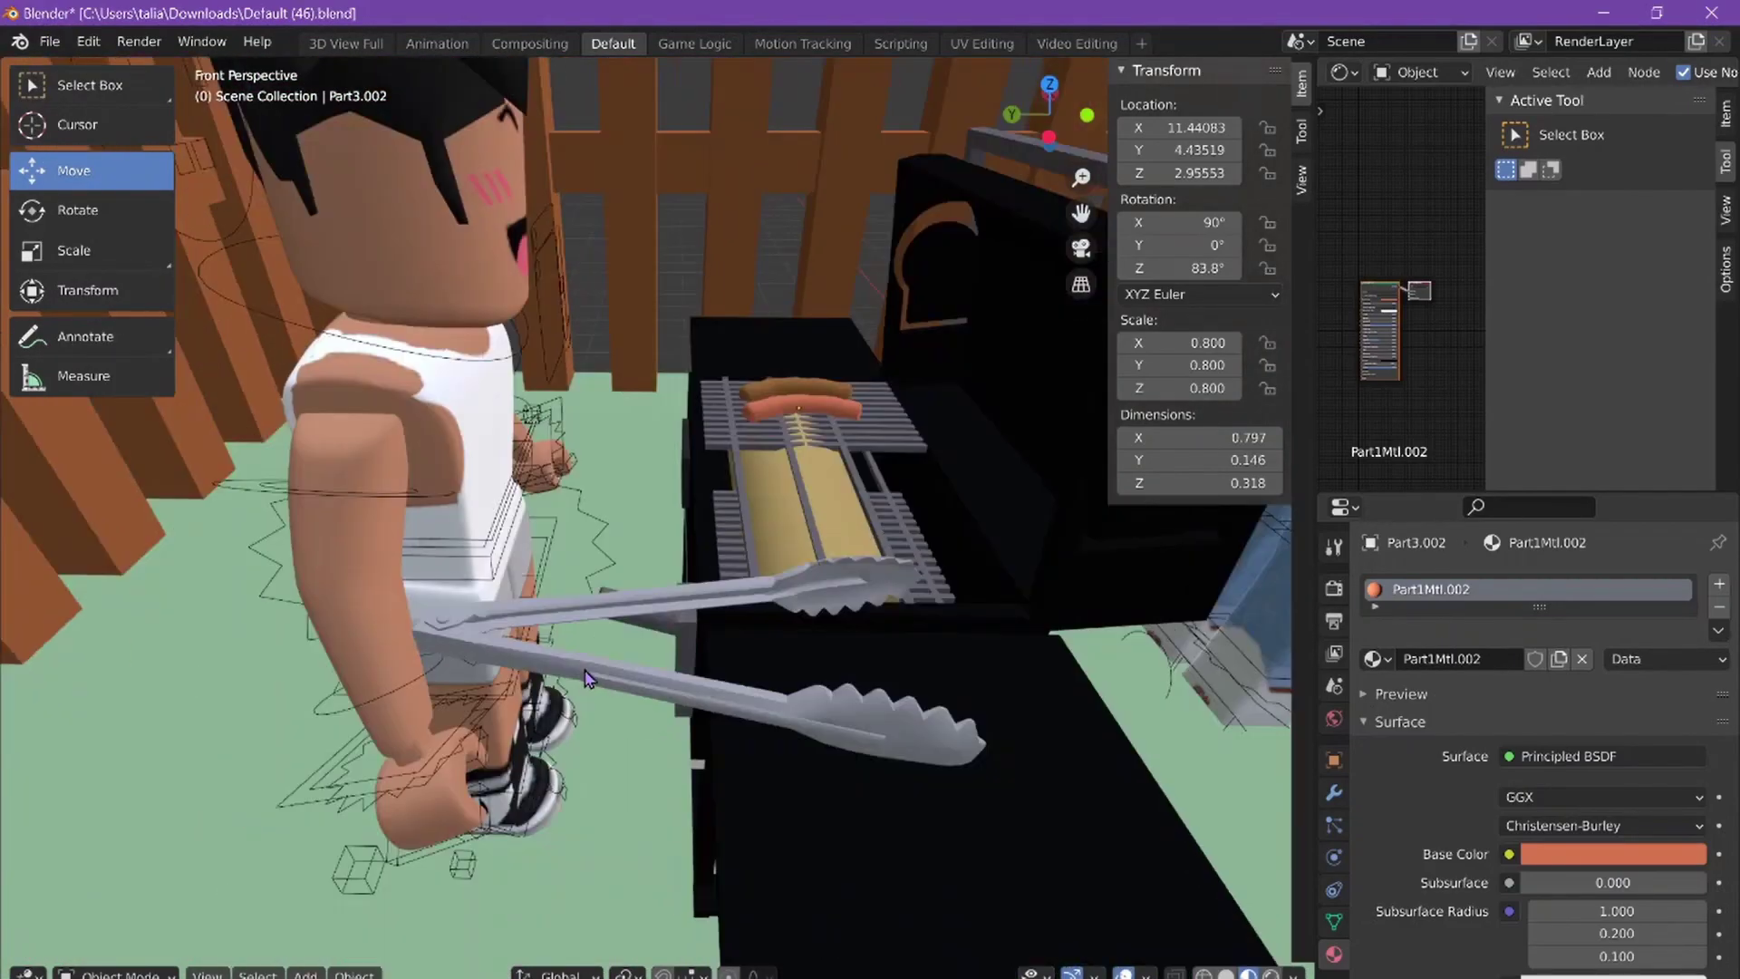
click(584, 678)
click(74, 250)
drag(621, 640, 716, 640)
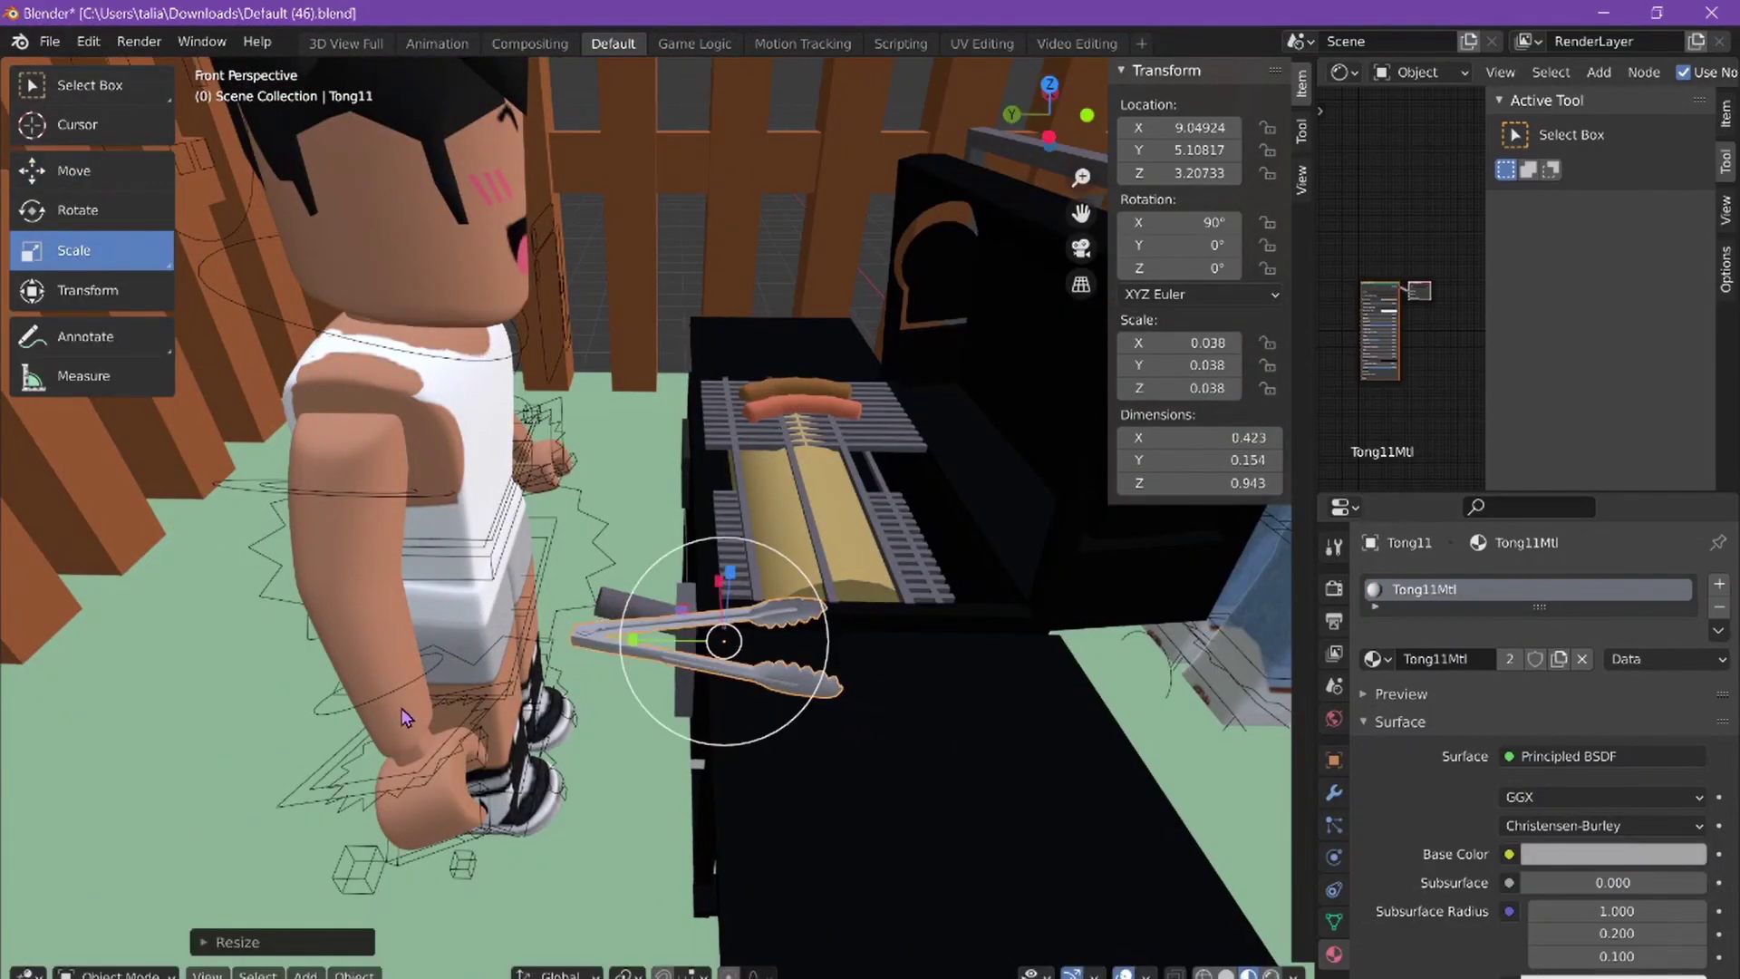
Step: In Pose Mode, rotate the grilling character's arm bones so the forearm bends forward toward the tongs
click(405, 718)
click(120, 899)
click(400, 688)
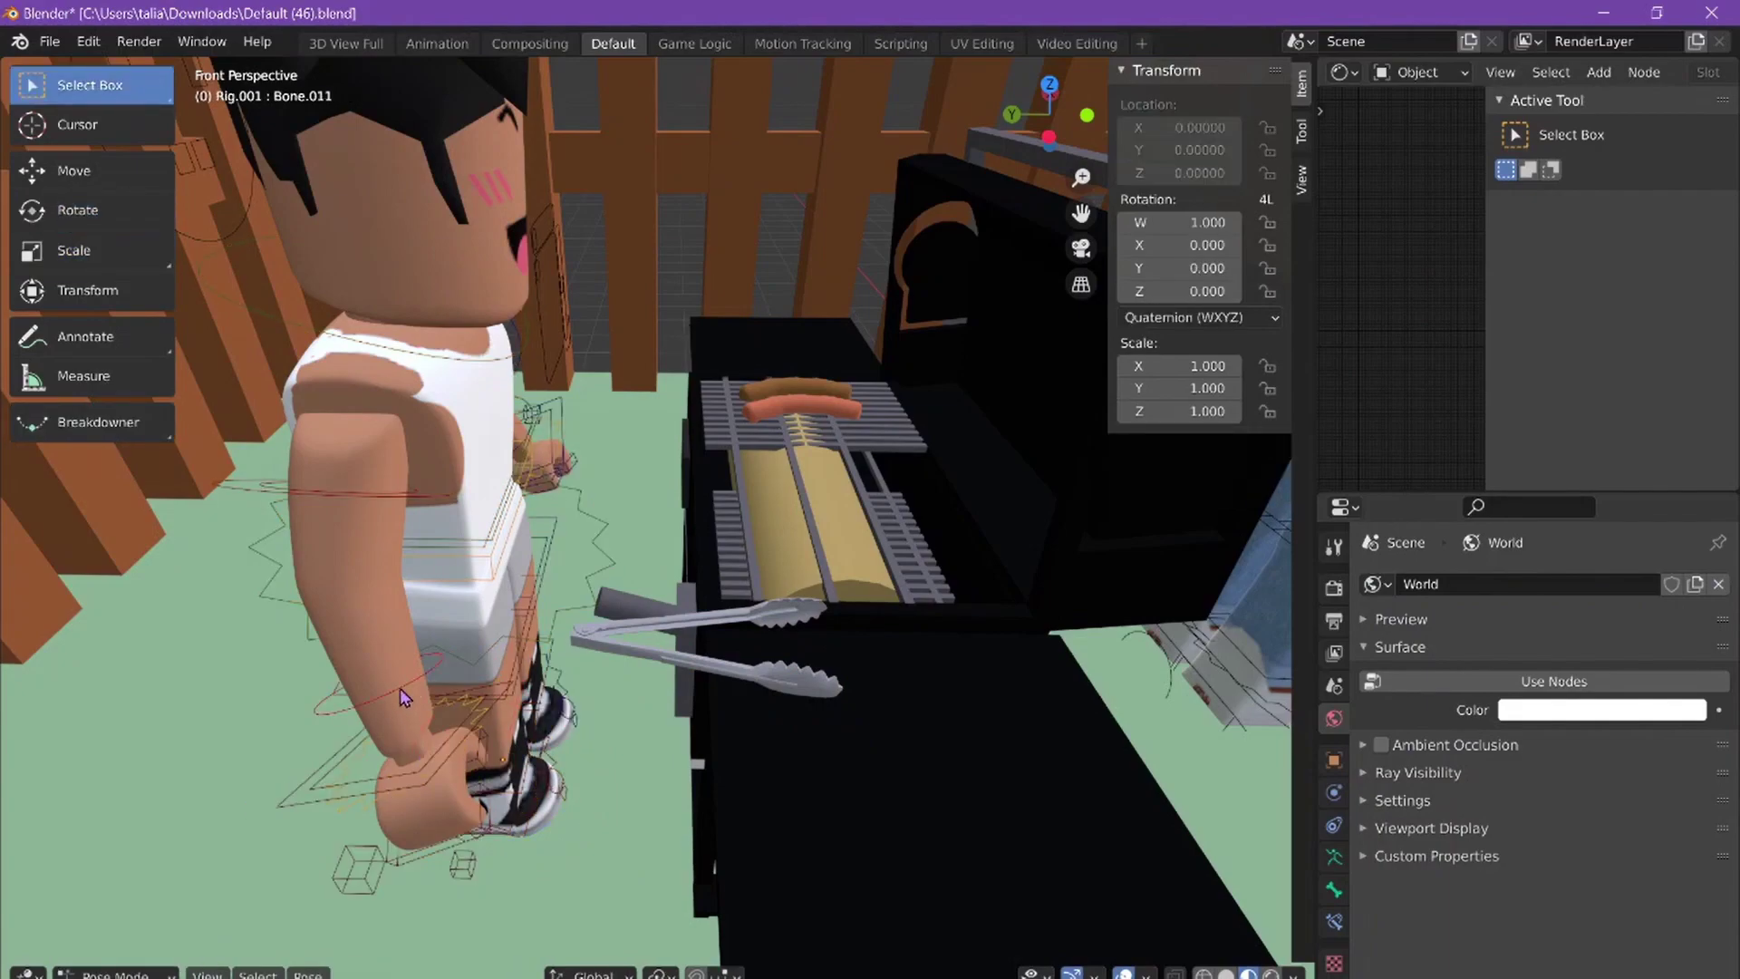
click(77, 210)
drag(390, 562, 507, 626)
drag(399, 675, 360, 561)
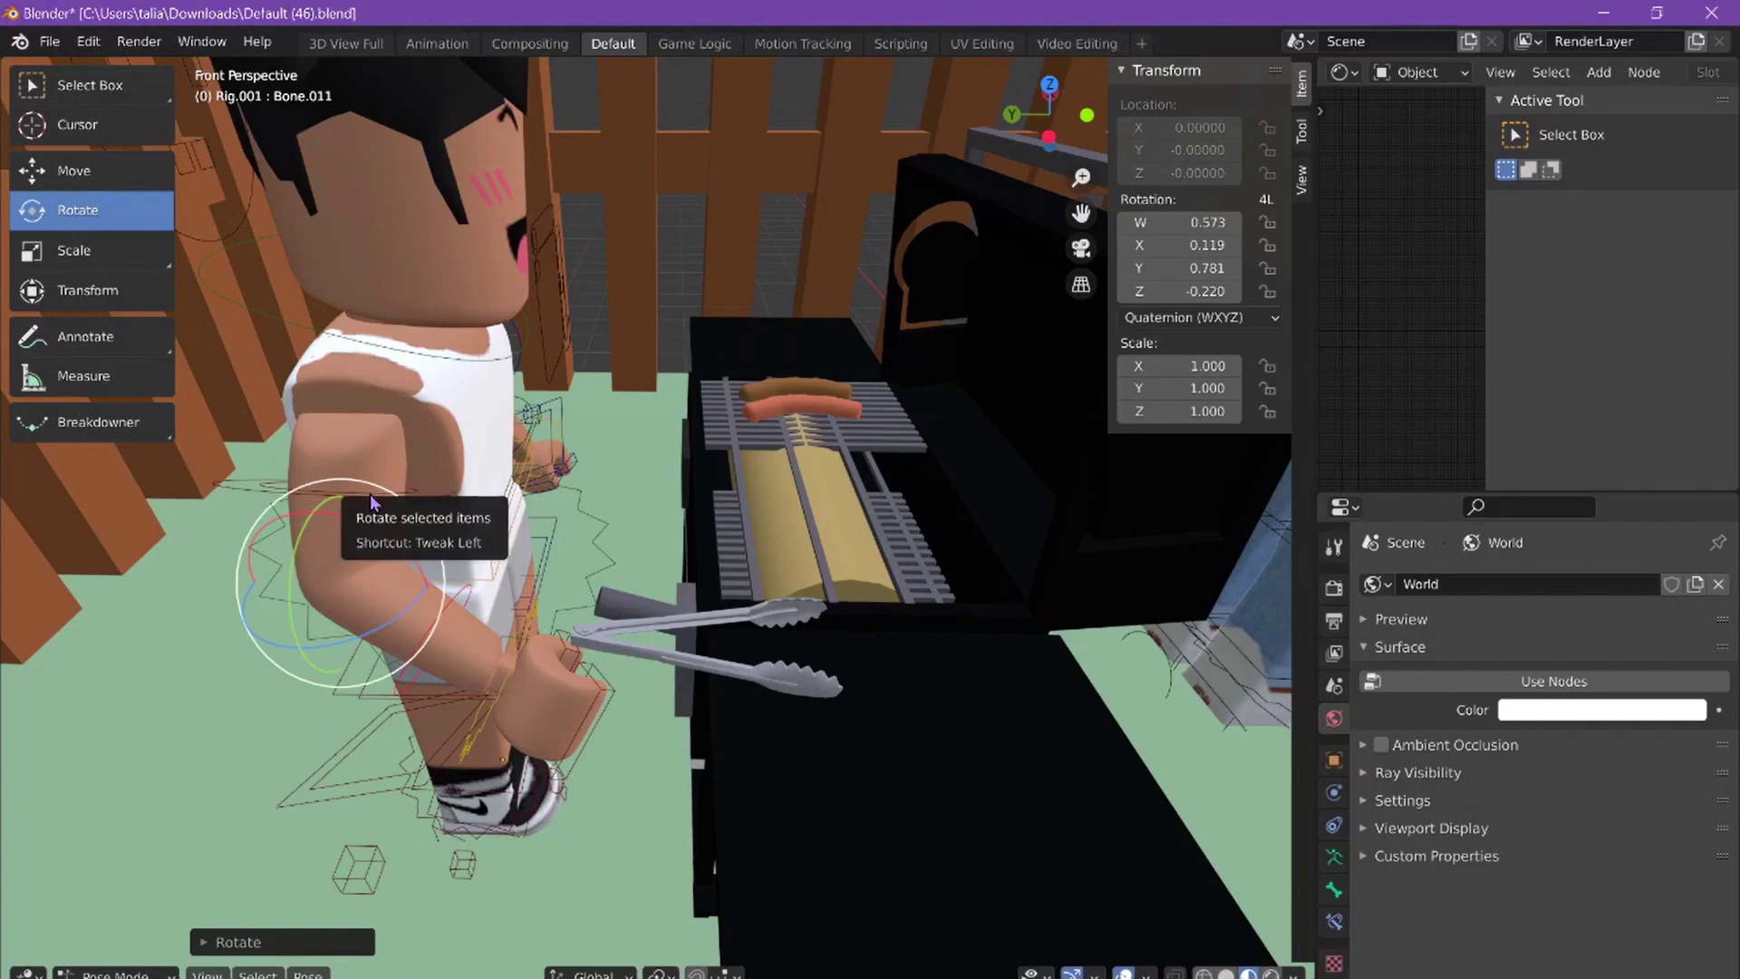
Step: Undo the most recent rotations of the grilling character's arm
key(ctrl+z)
key(ctrl+z)
key(ctrl+z)
key(ctrl+z)
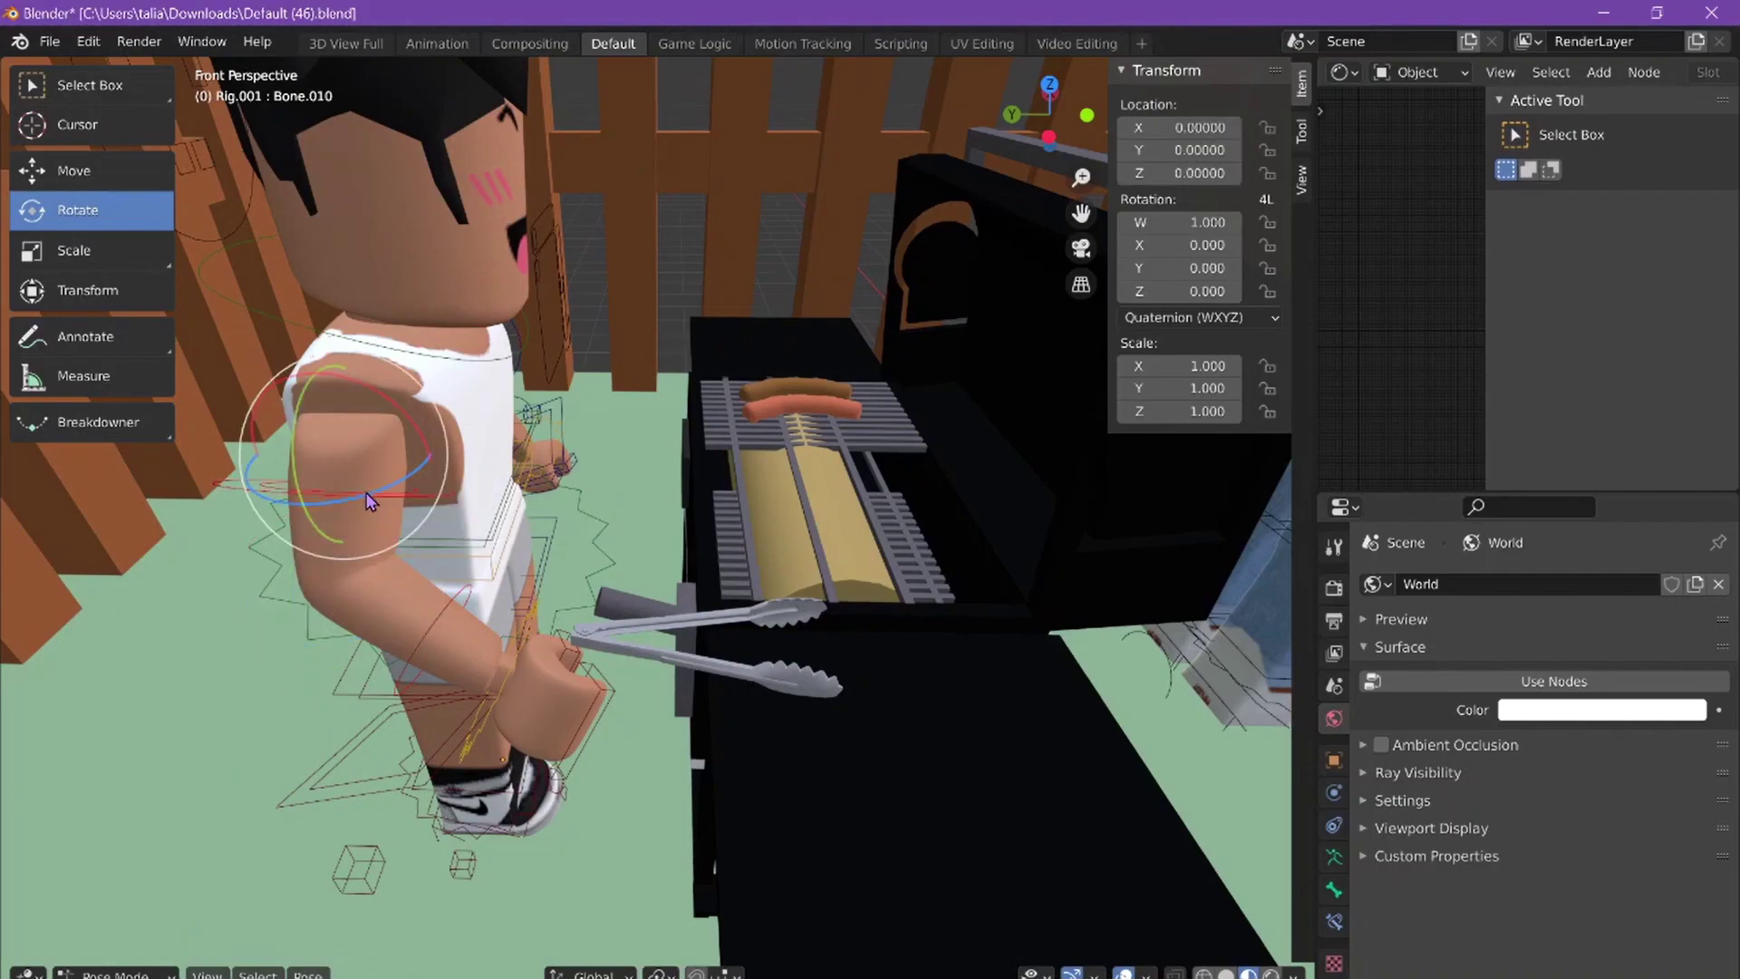
Step: Turn the tongs upright and move them up to the grilling character's hand
drag(757, 553, 721, 403)
middle_drag(721, 404, 543, 380)
drag(516, 497, 435, 589)
click(77, 209)
click(116, 182)
drag(489, 507, 689, 535)
middle_drag(689, 535, 605, 508)
Step: Rotate the tongs to about -7.8° X and 13.4° Y, scale them to 0.042, and fit them between the character's fingers
key(shift+space)
key(r)
drag(606, 508, 544, 543)
click(125, 263)
drag(584, 490, 612, 467)
key(shift+space)
key(r)
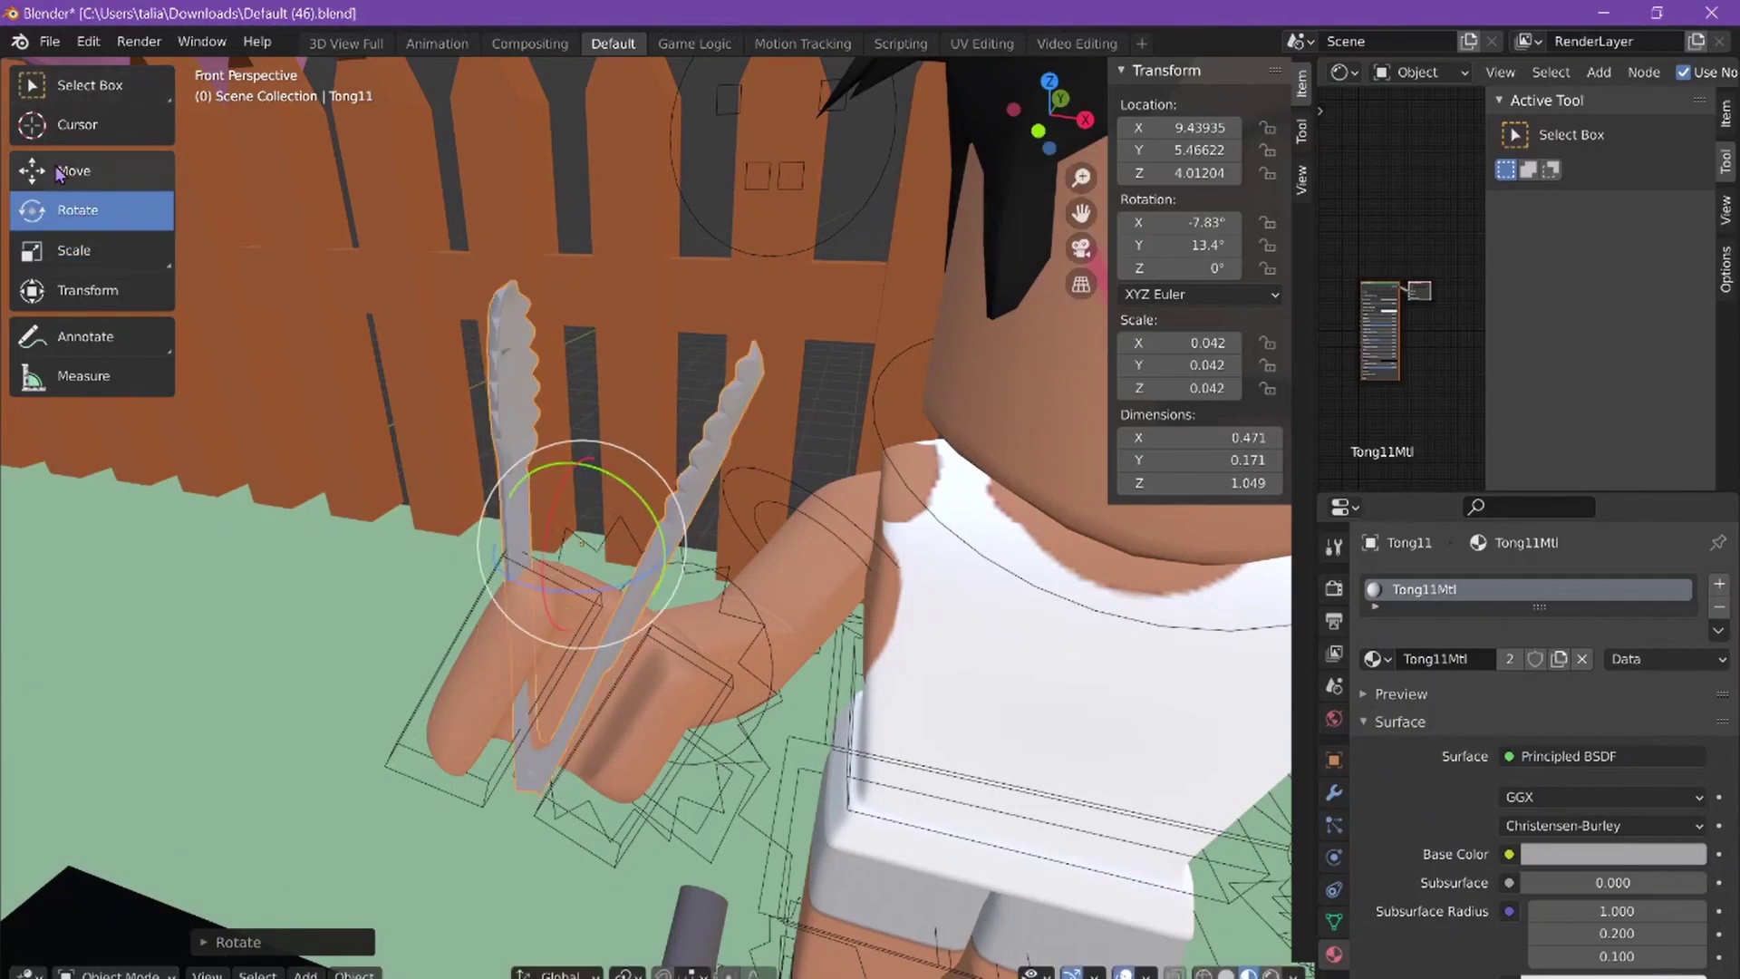
click(91, 171)
drag(648, 566, 693, 594)
Step: Move and rotate the grilling character's hand bones so the fingers close around the tongs
click(691, 684)
drag(691, 683, 759, 772)
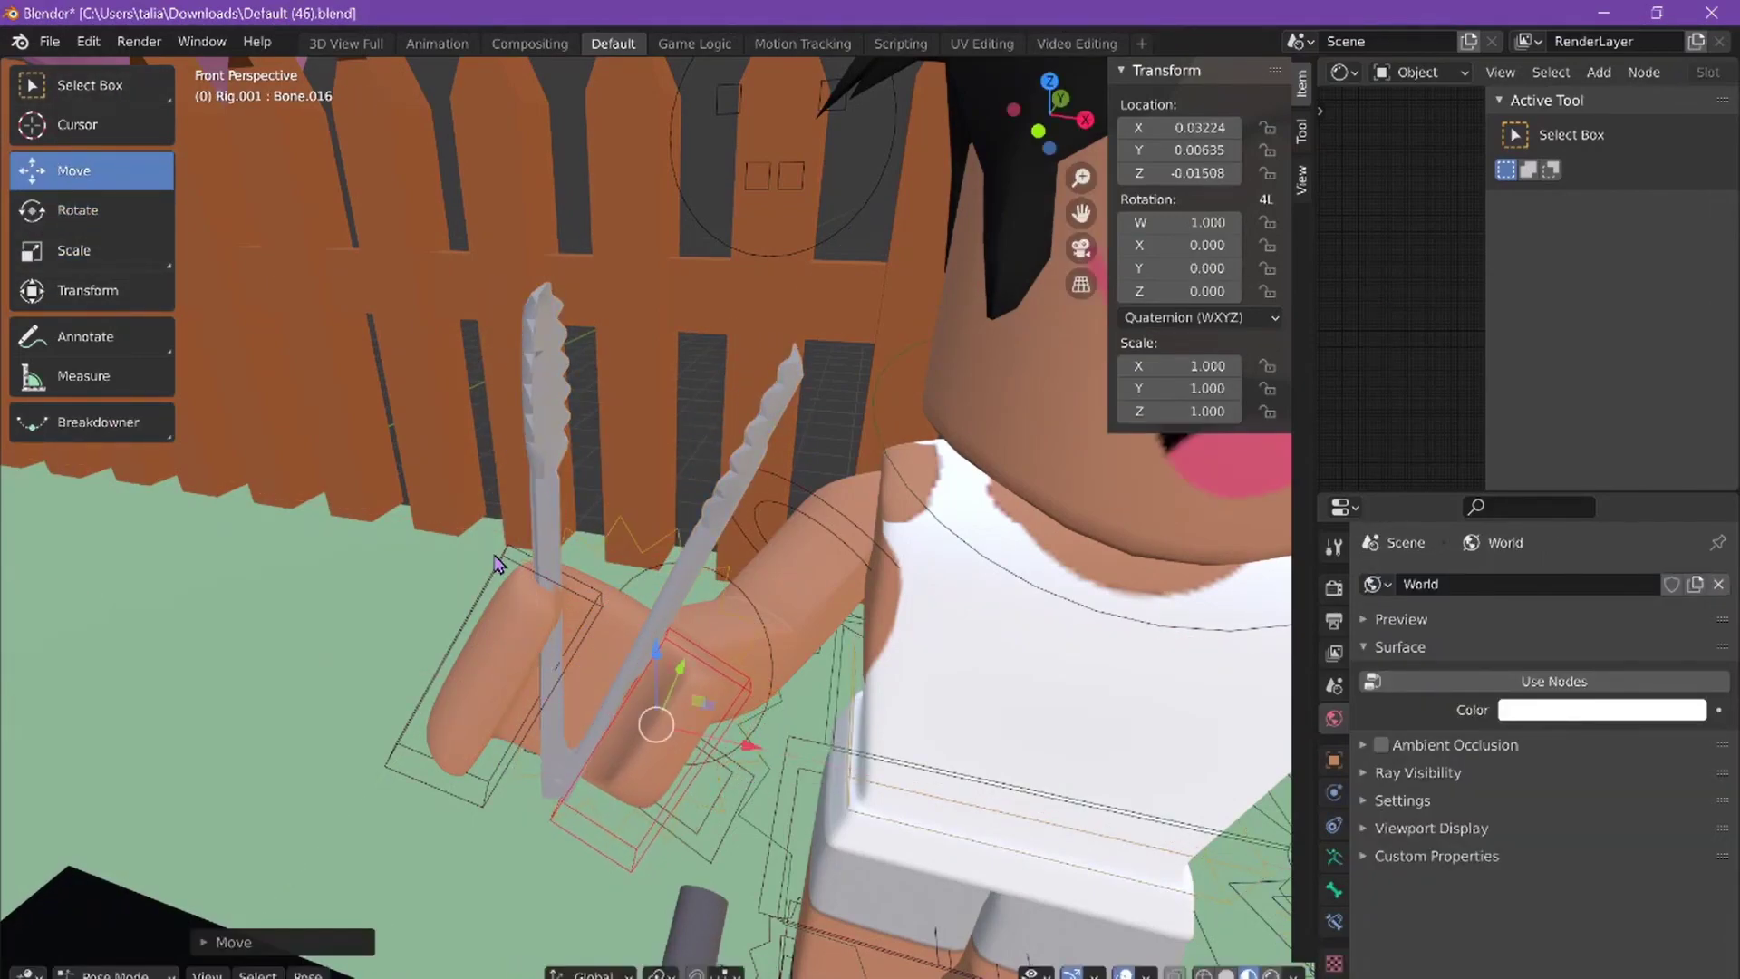
drag(571, 627, 478, 698)
click(91, 209)
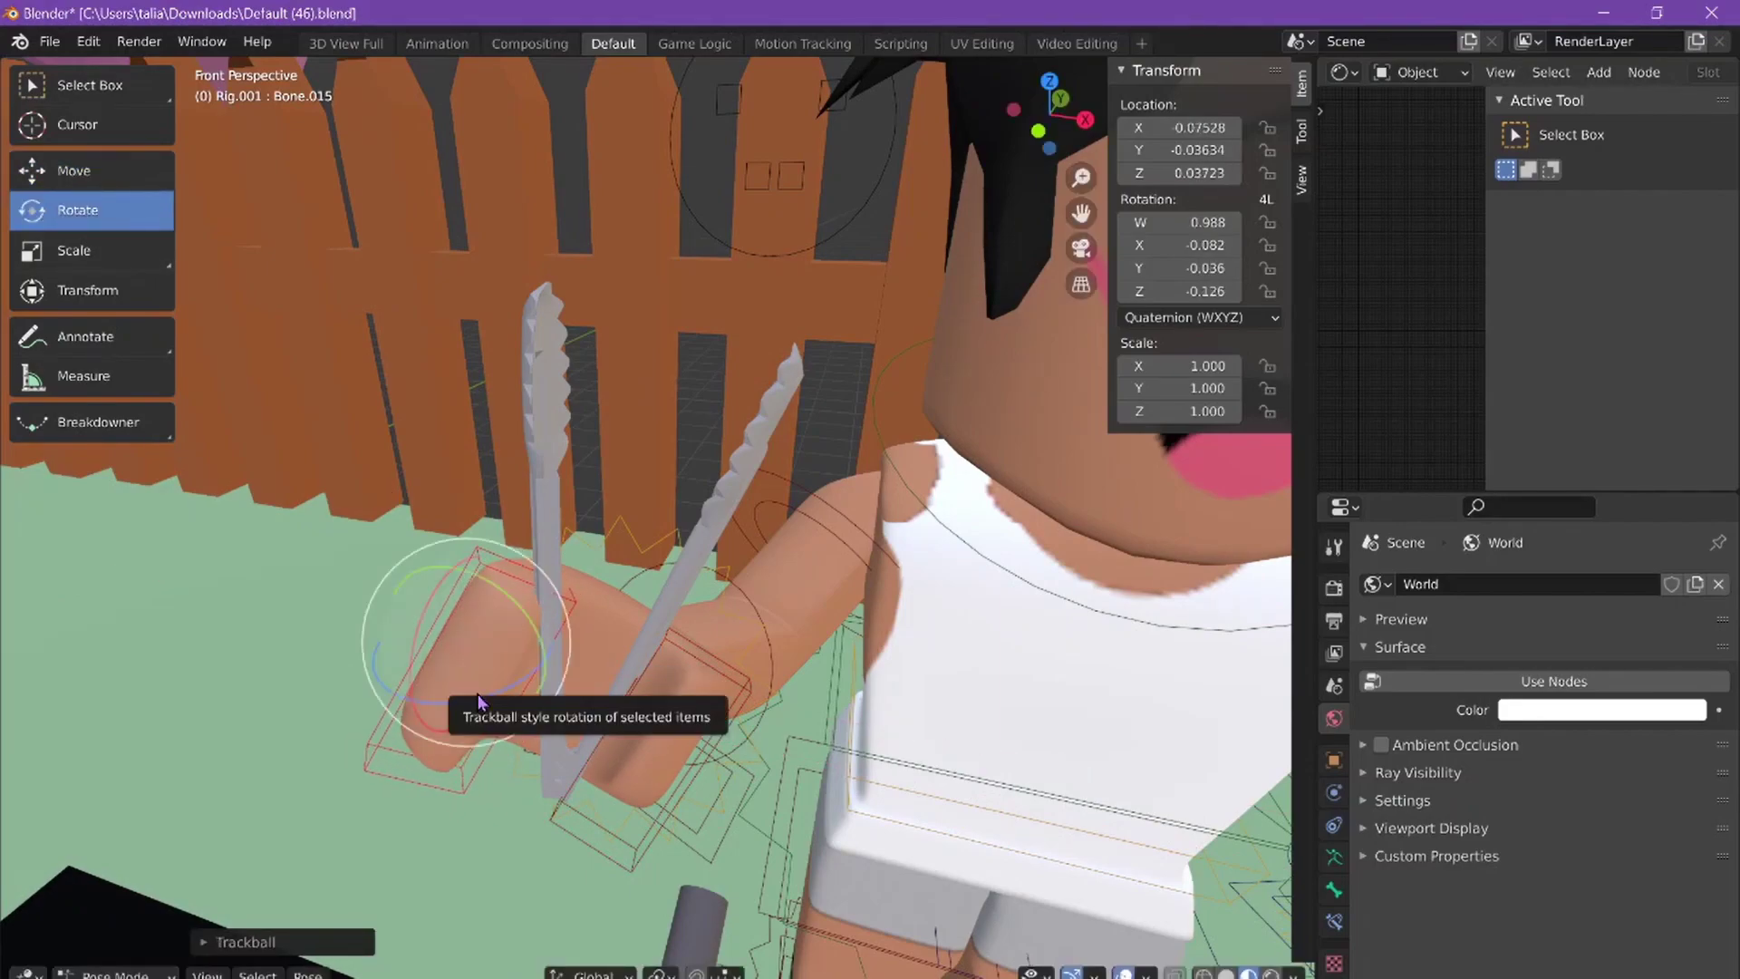
mouse_move(718, 684)
mouse_down()
mouse_move(674, 783)
mouse_move(703, 696)
mouse_up()
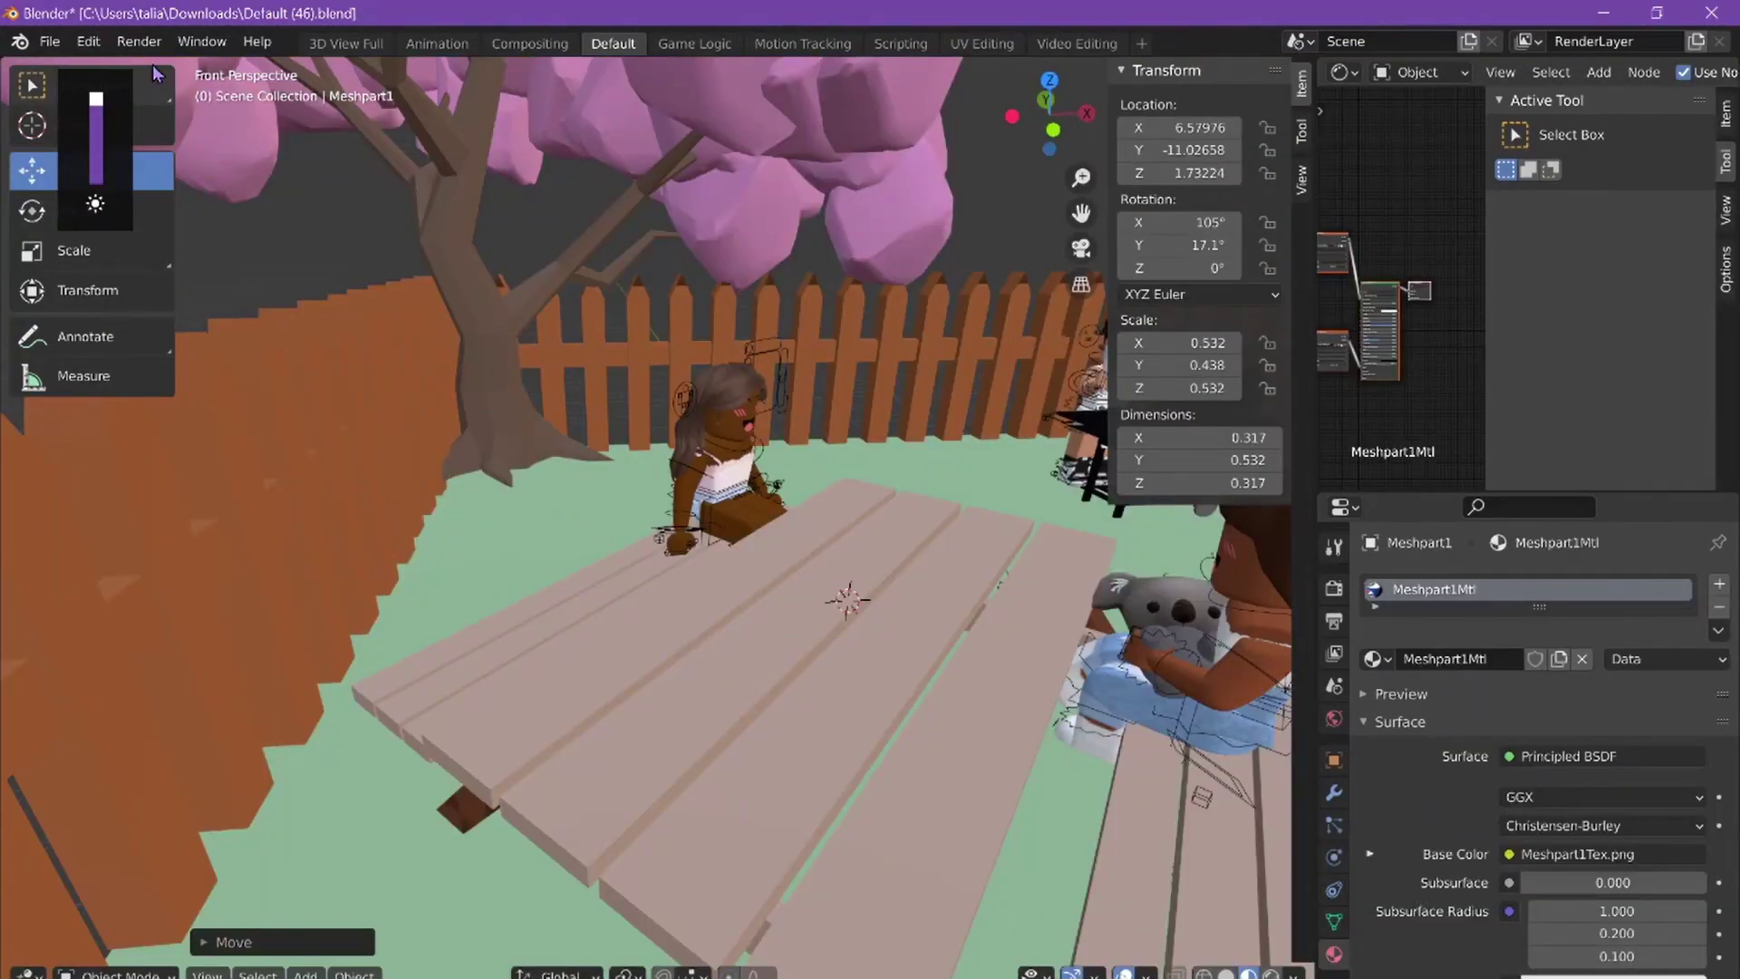
Step: Import plate.obj from the Downloads folder as a Wavefront OBJ
click(50, 42)
mouse_move(86, 350)
click(439, 536)
click(1169, 282)
text(plate)
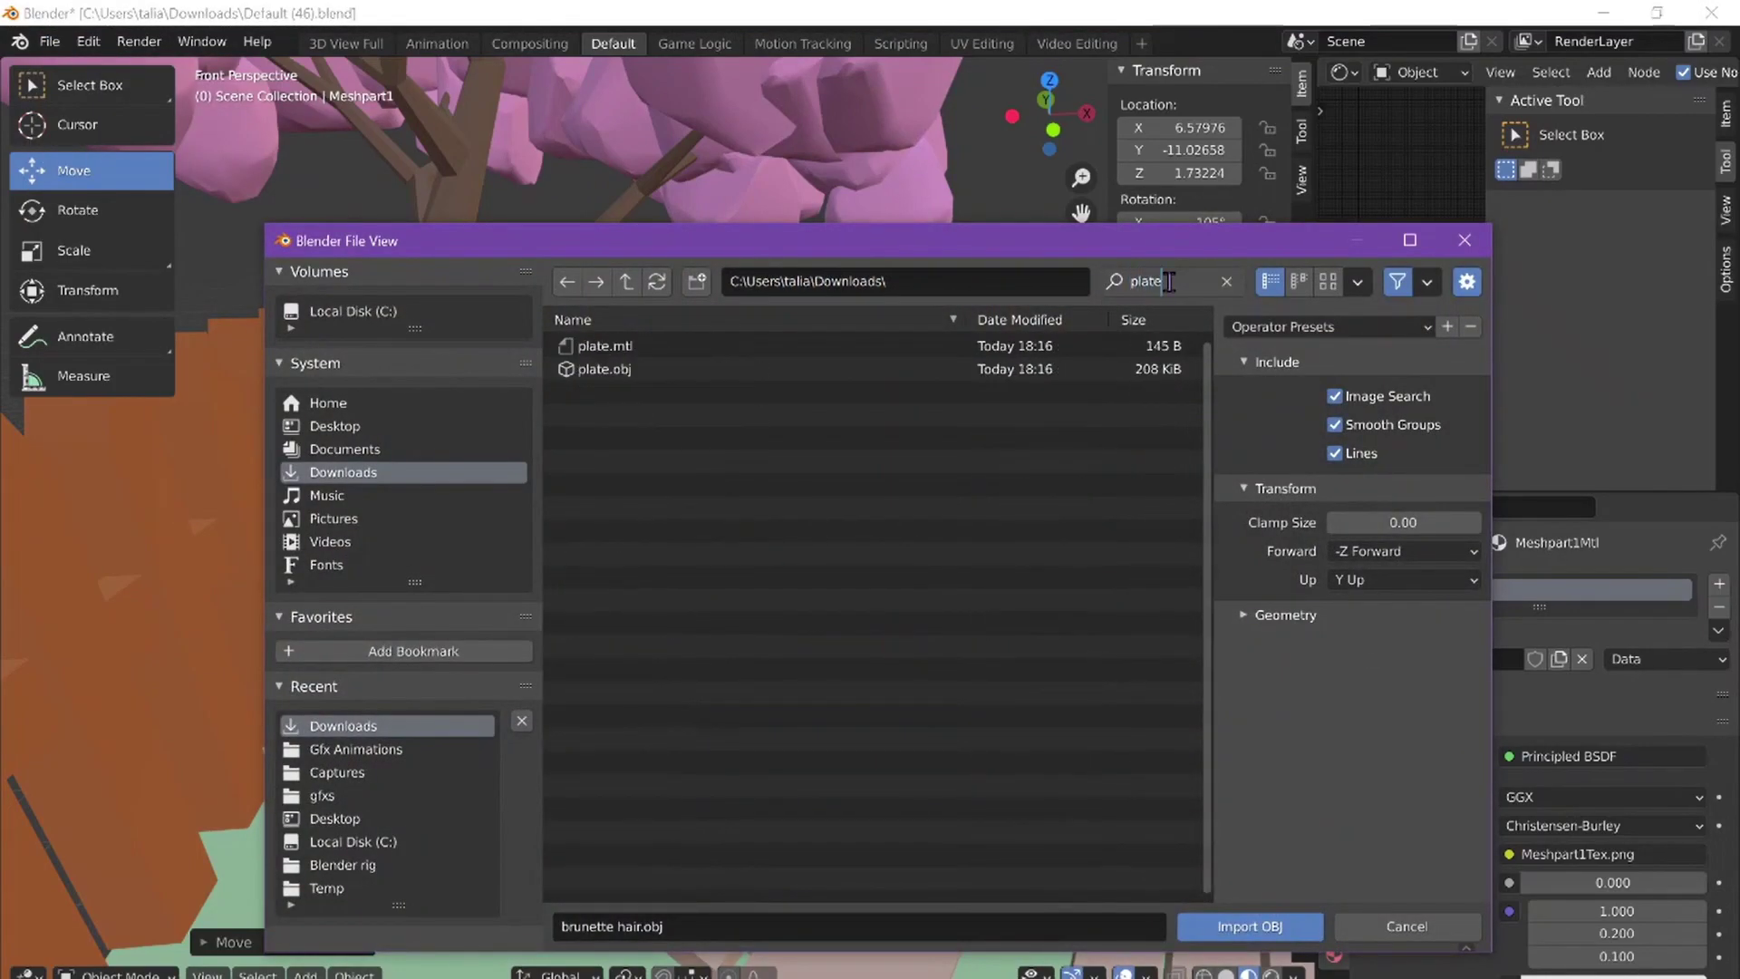
click(605, 369)
click(1250, 926)
Step: Set the imported plate's origin and bring it back toward the scene at X 0 and Y about 8.92
middle_drag(689, 543, 631, 567)
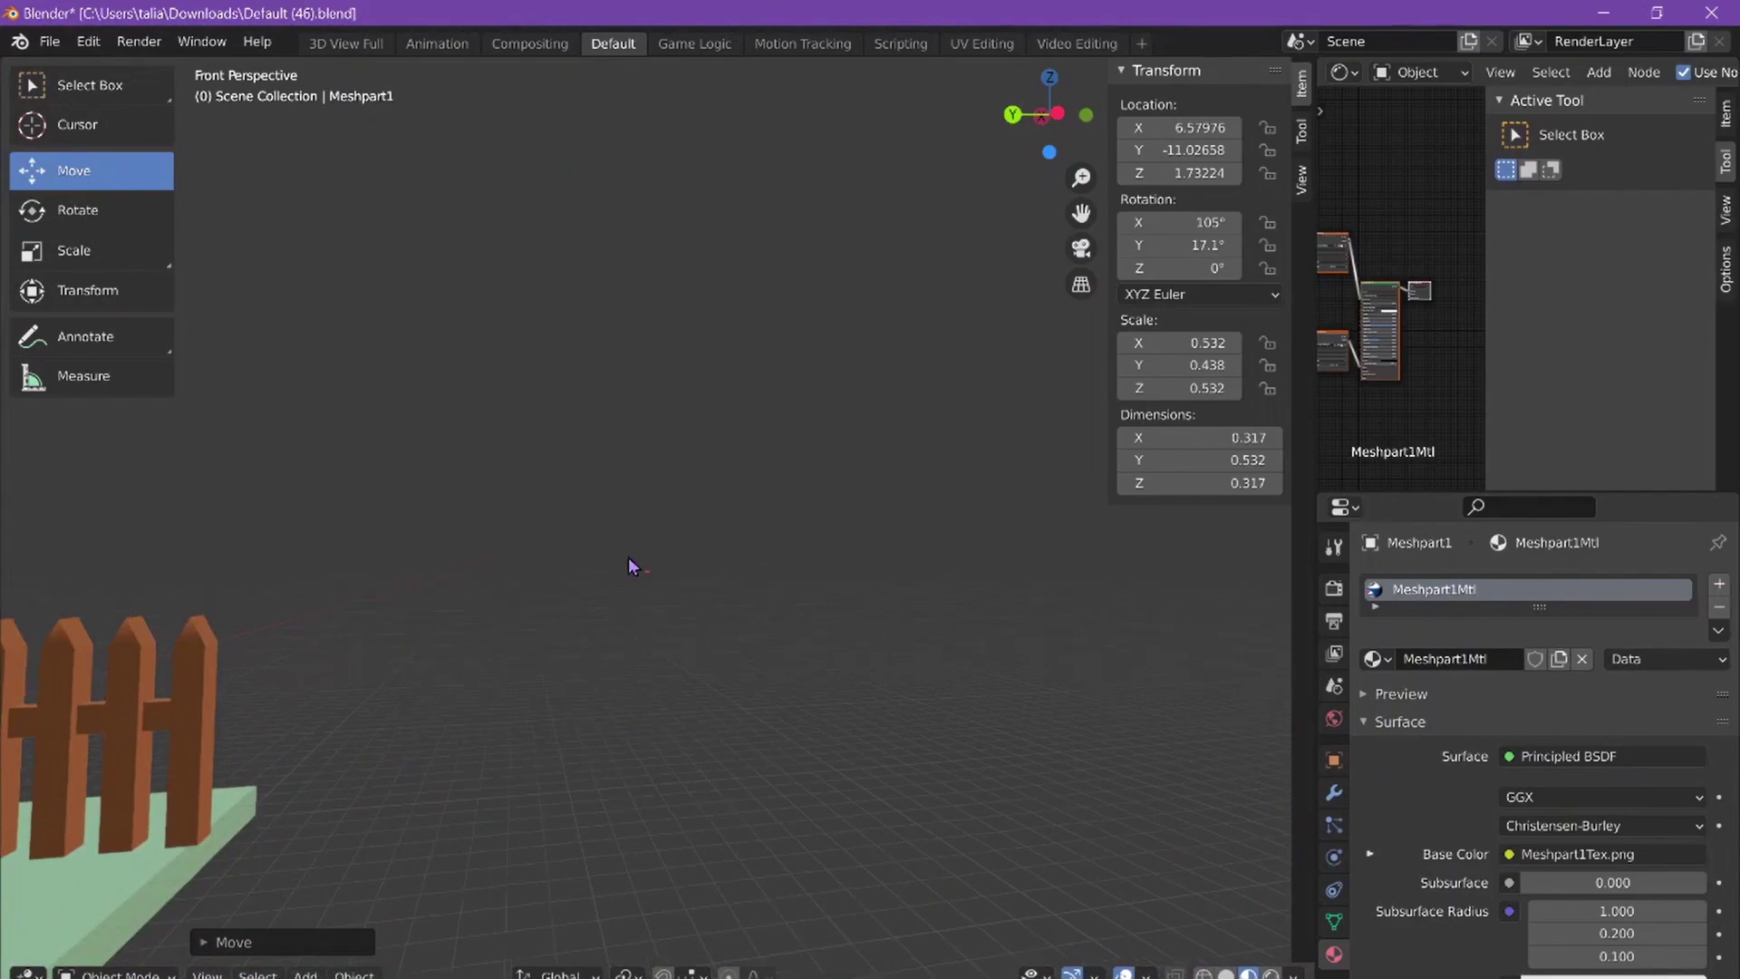
click(88, 41)
click(100, 156)
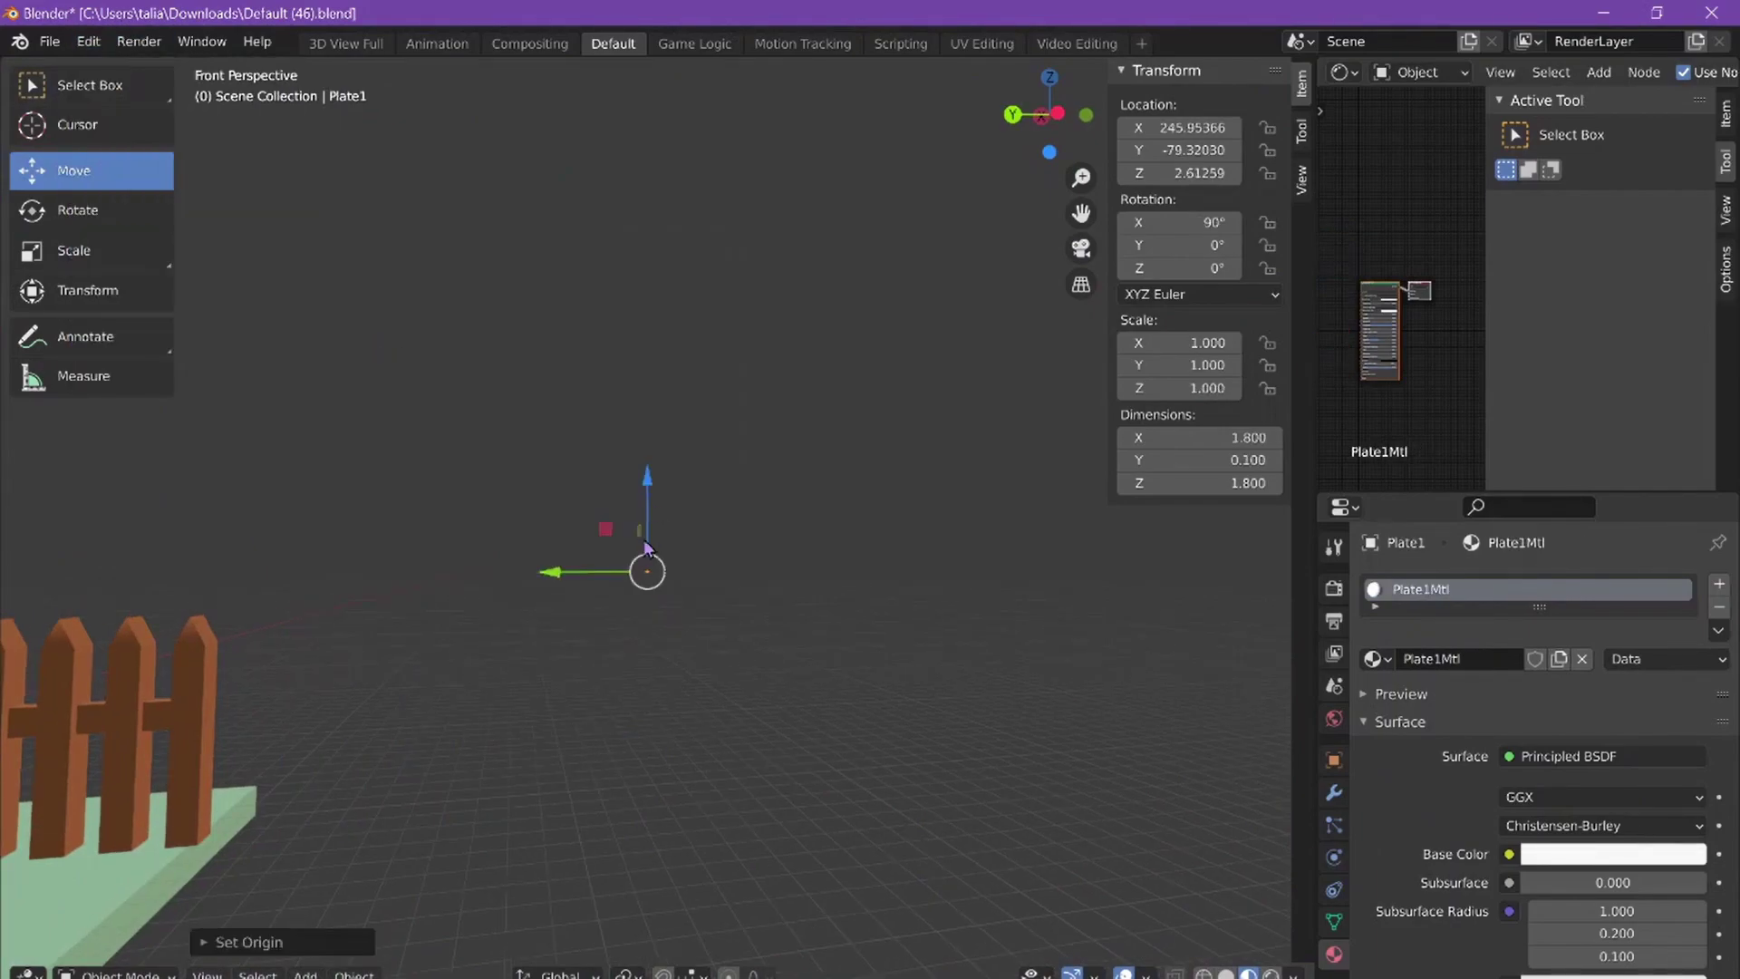
drag(631, 553, 328, 594)
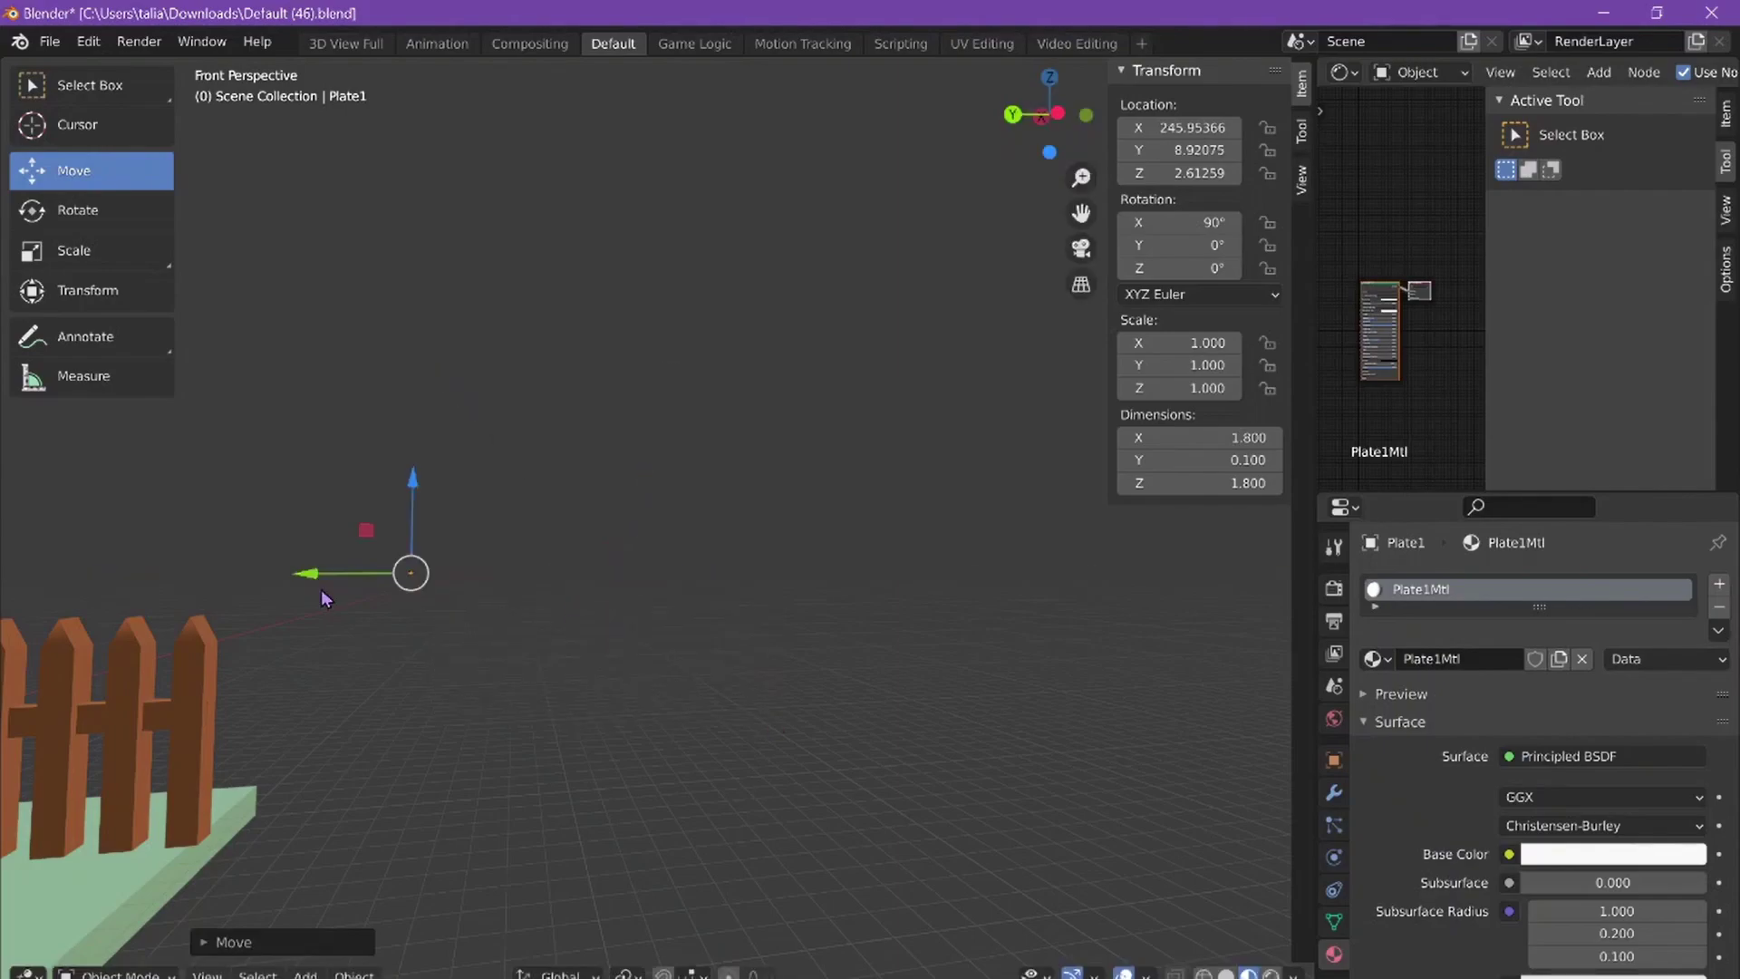
click(1151, 131)
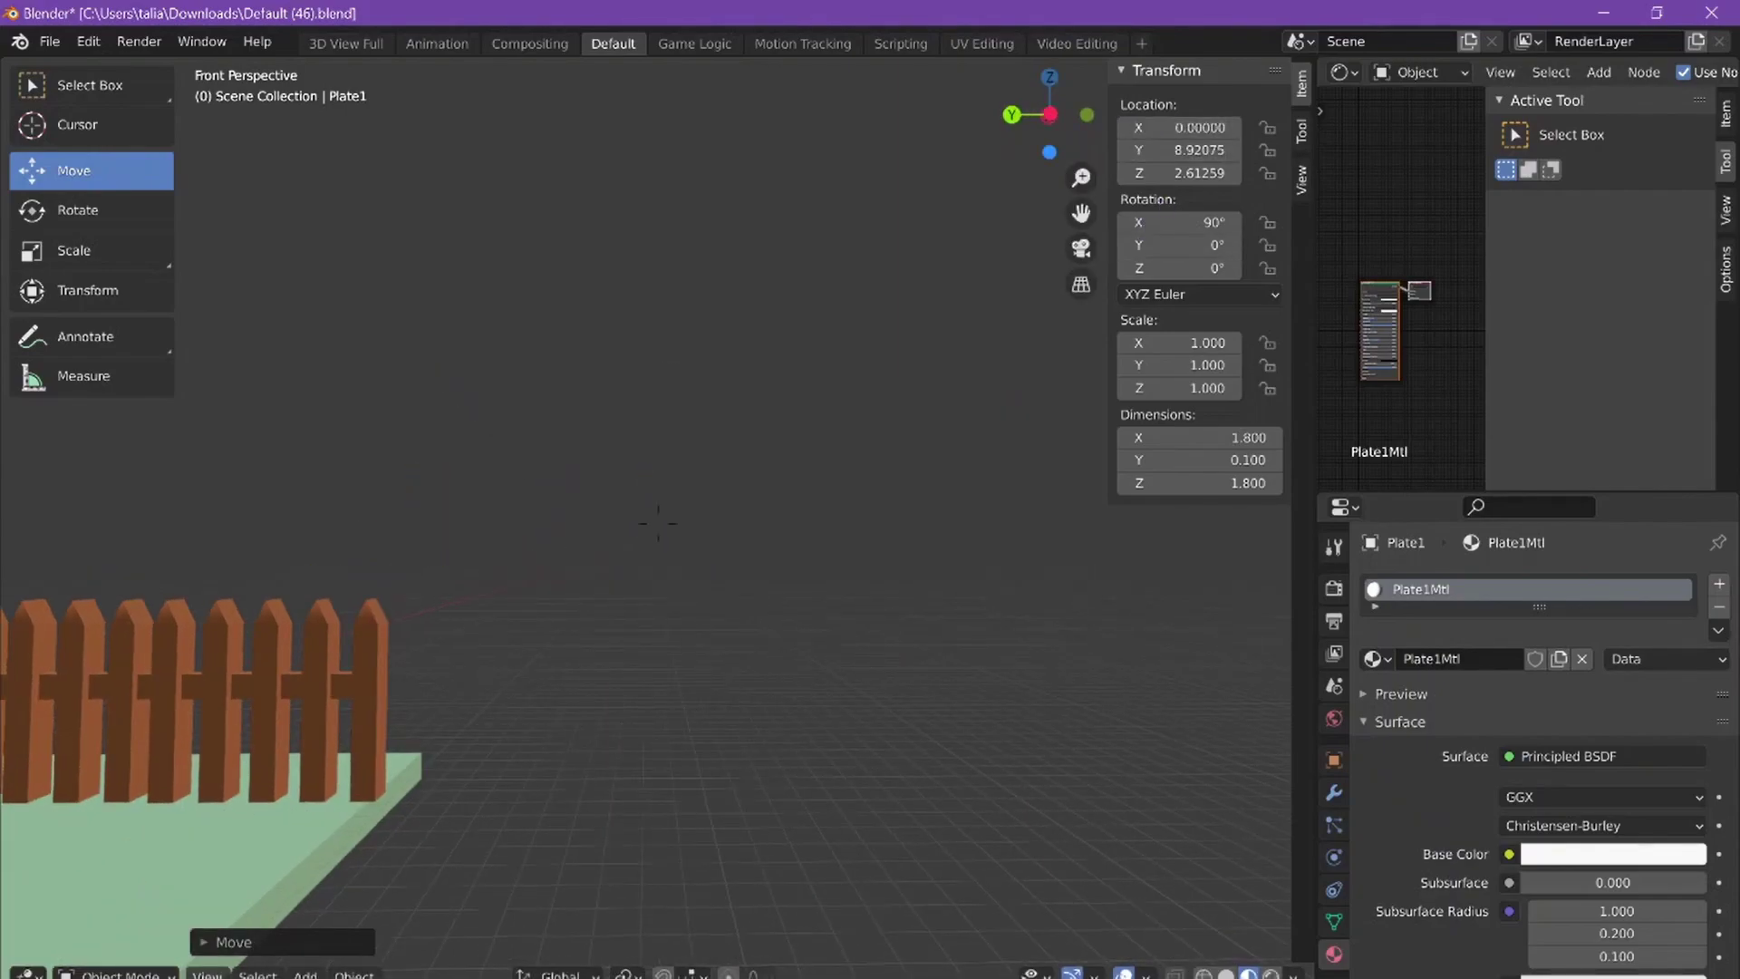
Step: Move the plate onto the picnic table in front of the seated character, at about X -1.07, Y -1.77, Z 2.71
key(Home)
scroll(602, 448, up, 5)
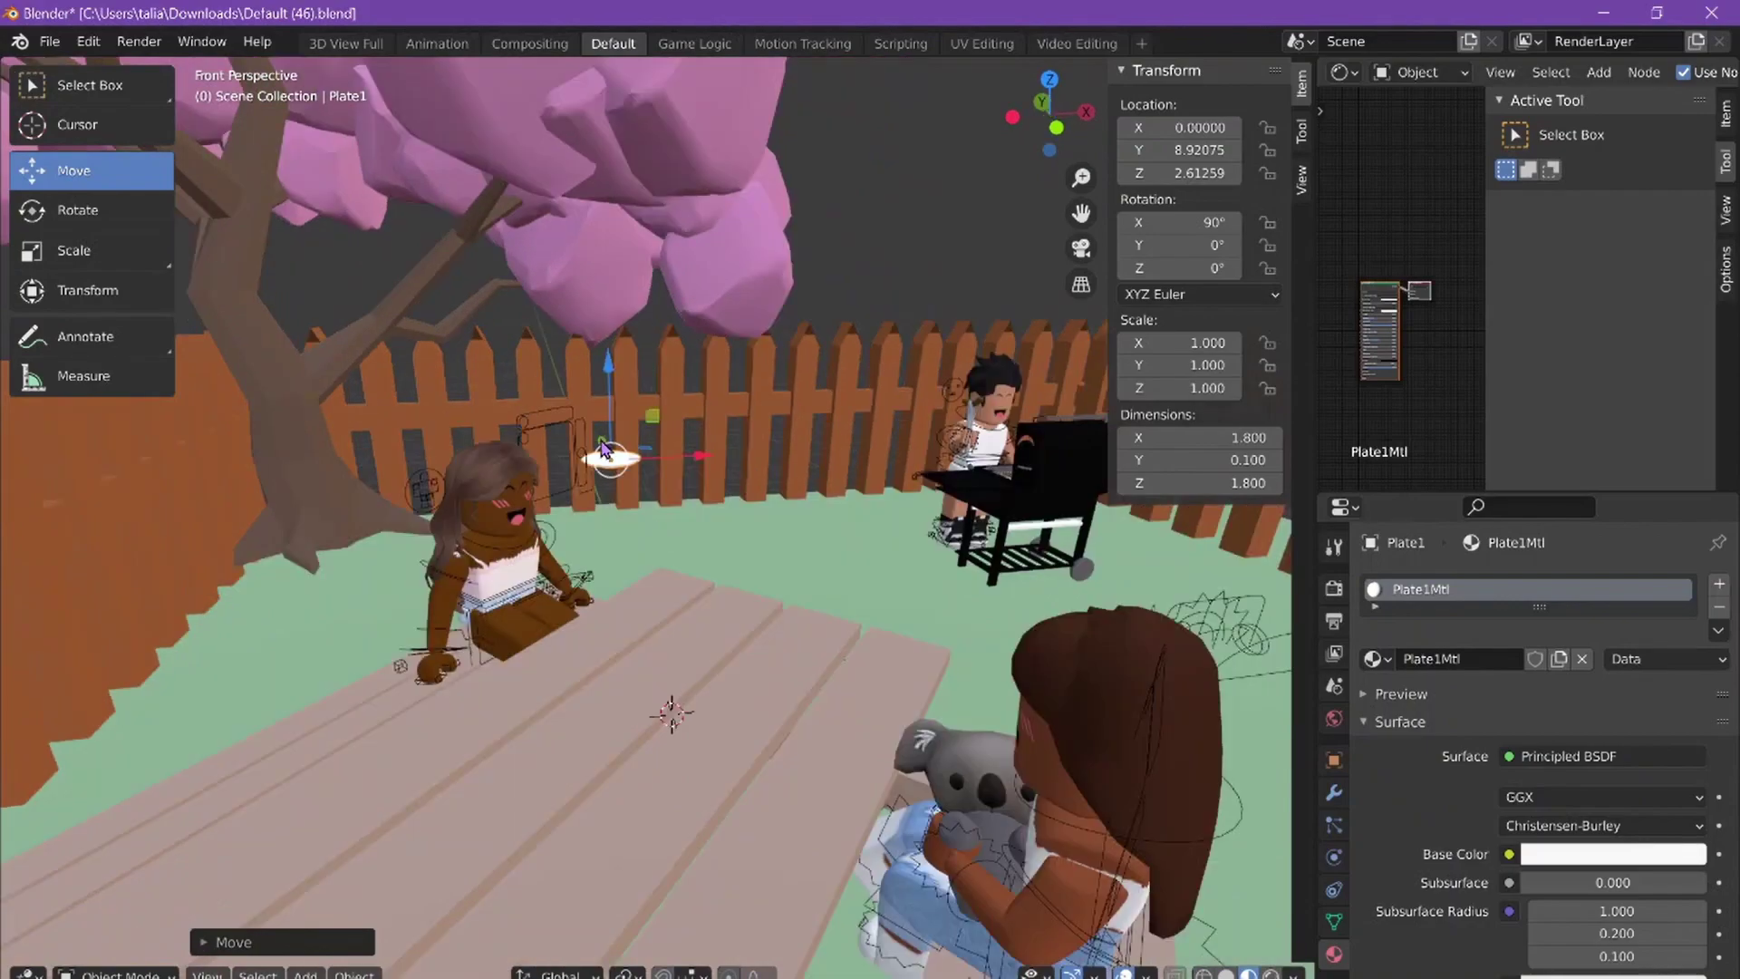
drag(603, 449, 671, 619)
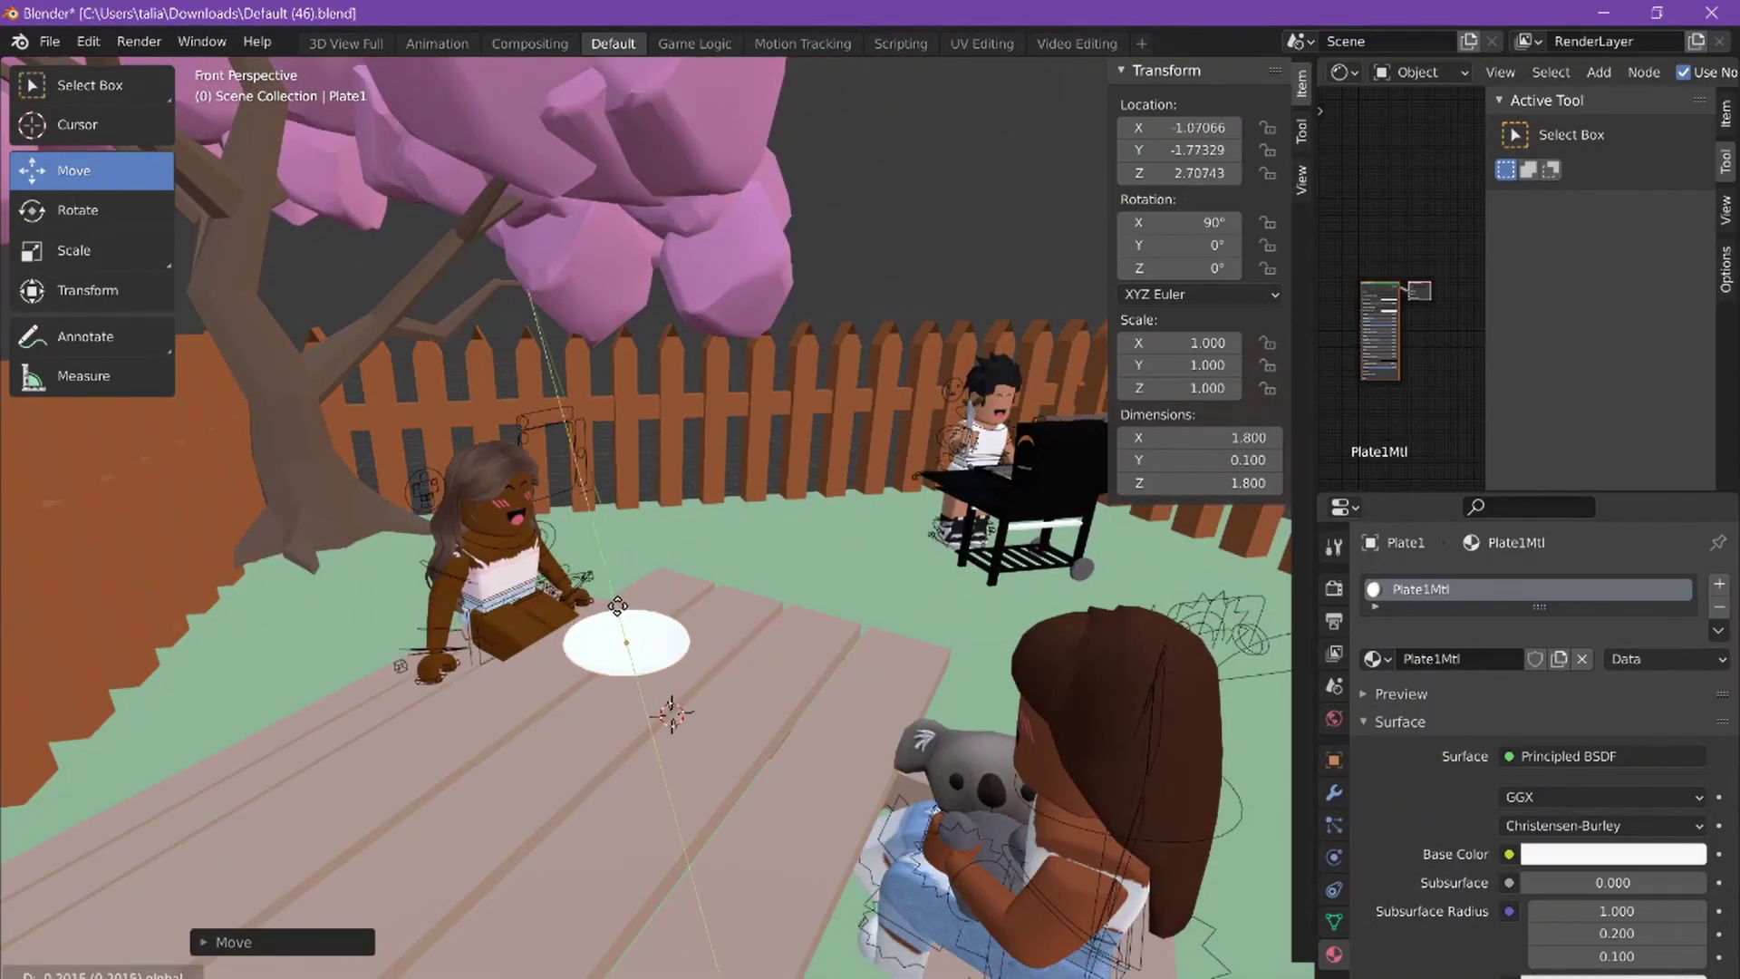
middle_drag(769, 628, 662, 535)
Step: Duplicate the plate and place the copy on the table in front of the character holding the koala
key(ctrl+c)
key(ctrl+v)
drag(473, 514, 667, 482)
drag(562, 497, 816, 517)
middle_drag(815, 516, 762, 598)
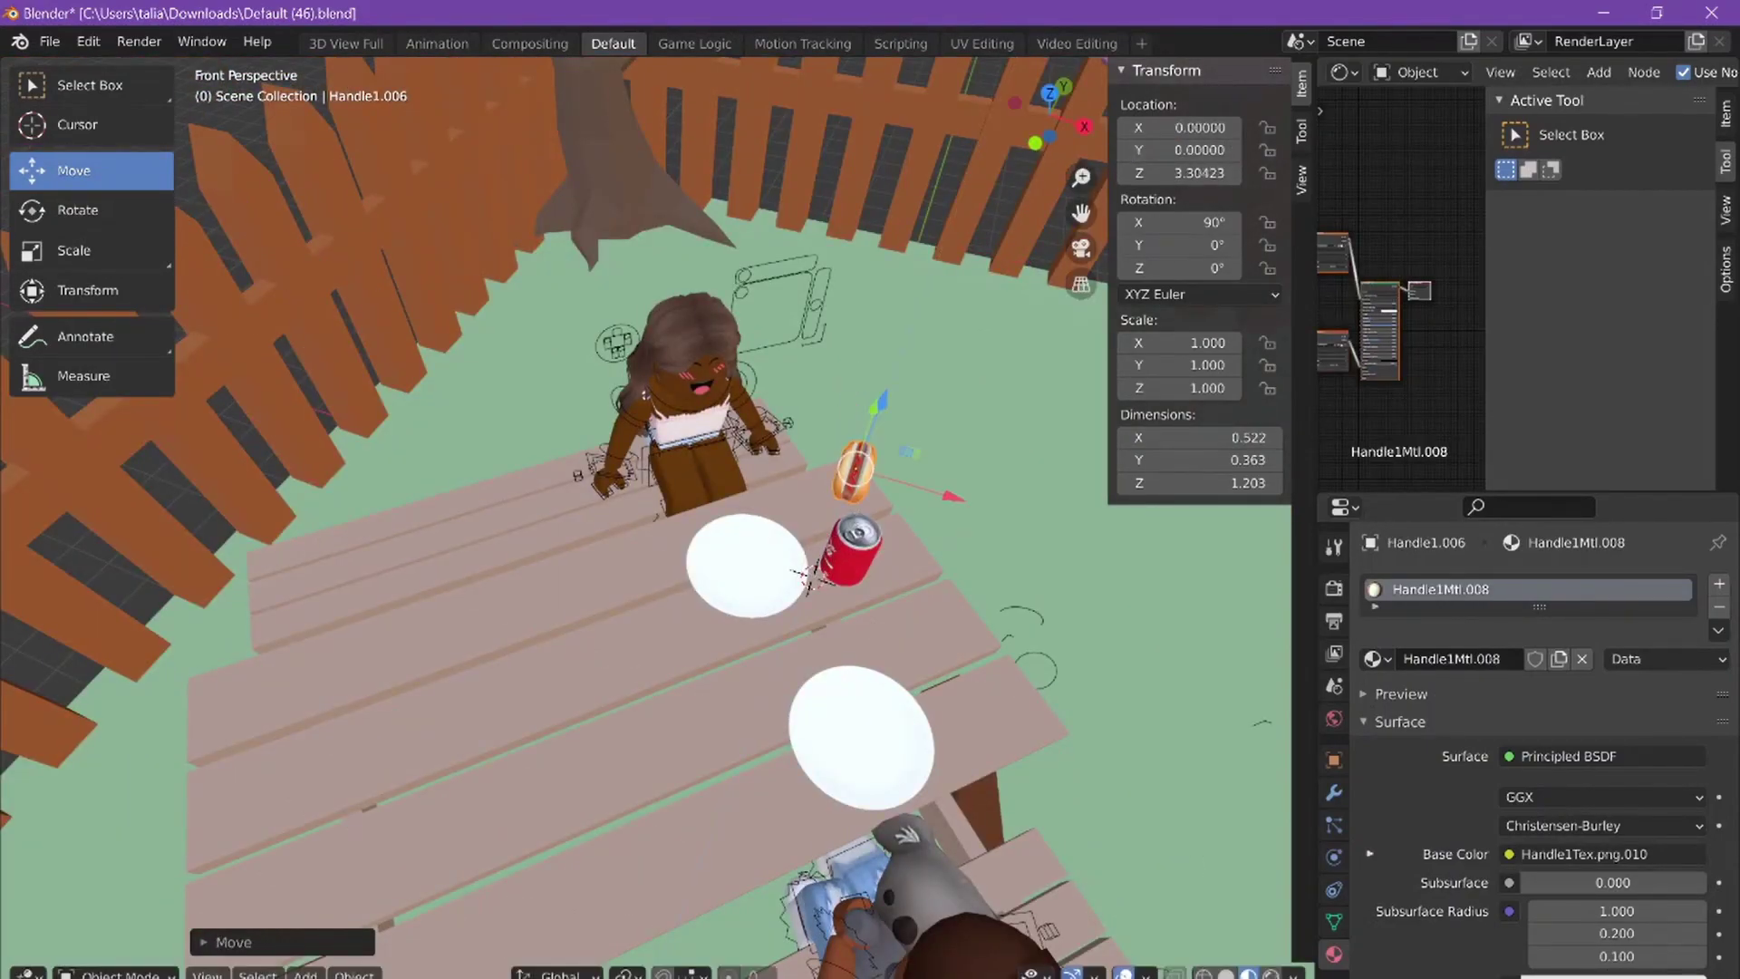
Step: Put the seated gray-haired character's rig in Pose Mode and rotate the forearm bone of the hand resting on the bench
middle_drag(634, 507, 584, 554)
click(580, 560)
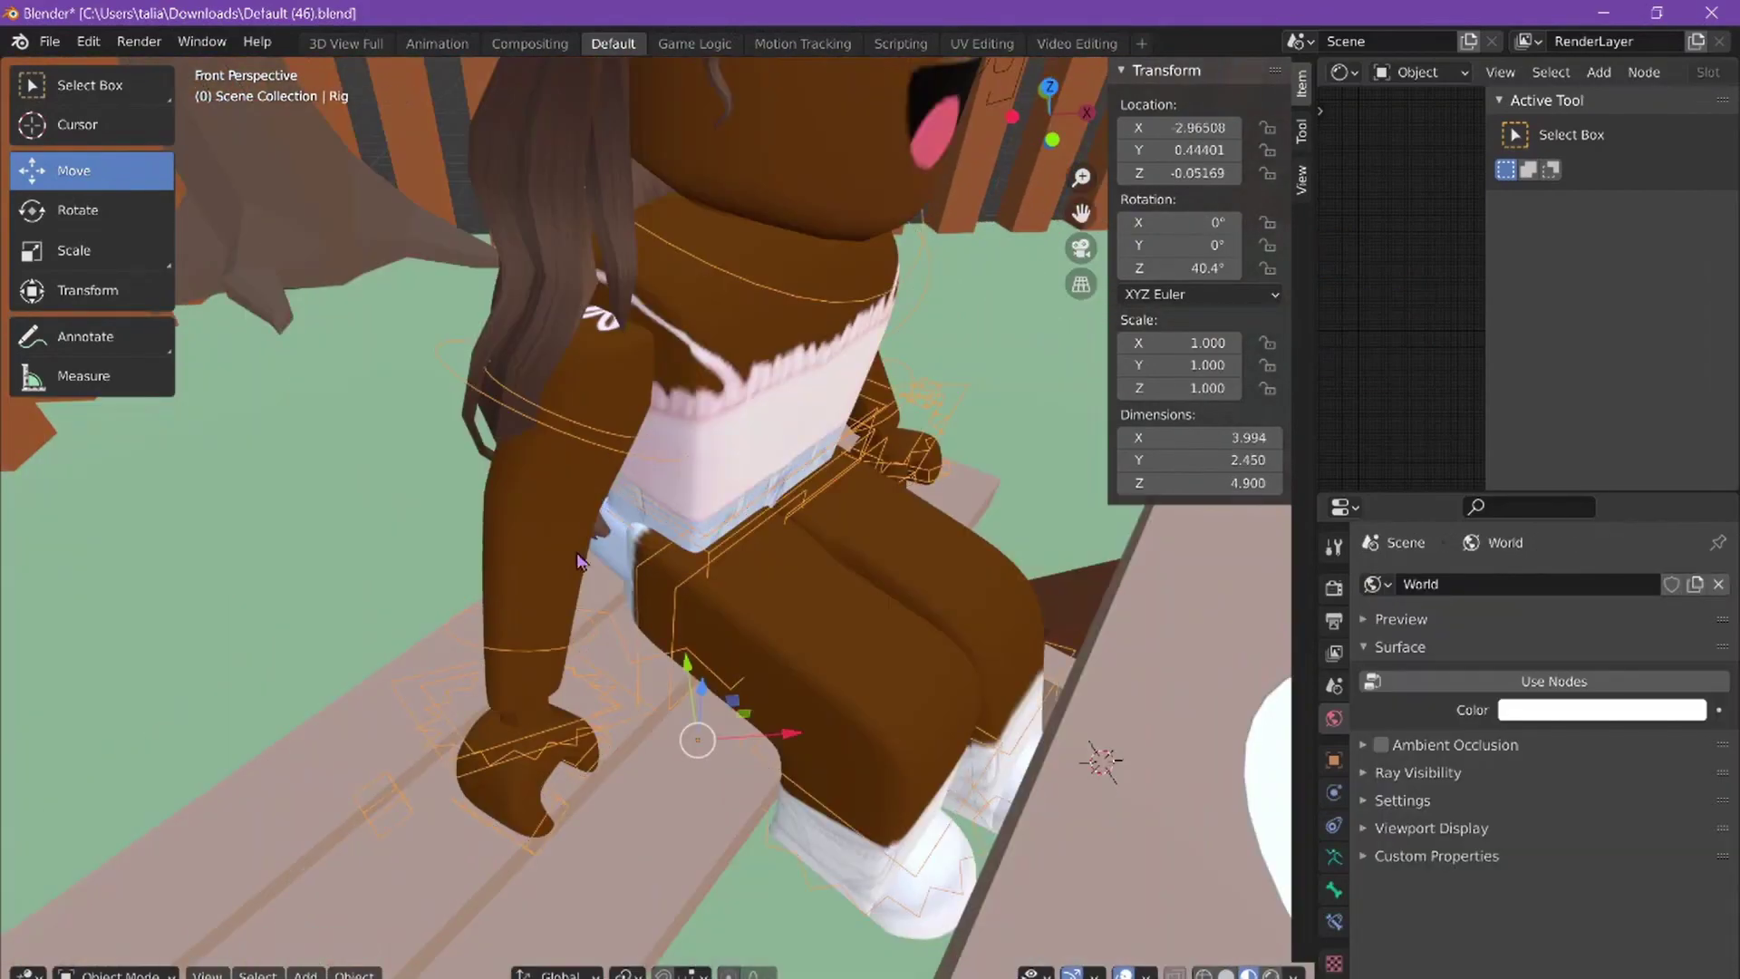
click(580, 560)
click(533, 650)
key(ctrl+Tab)
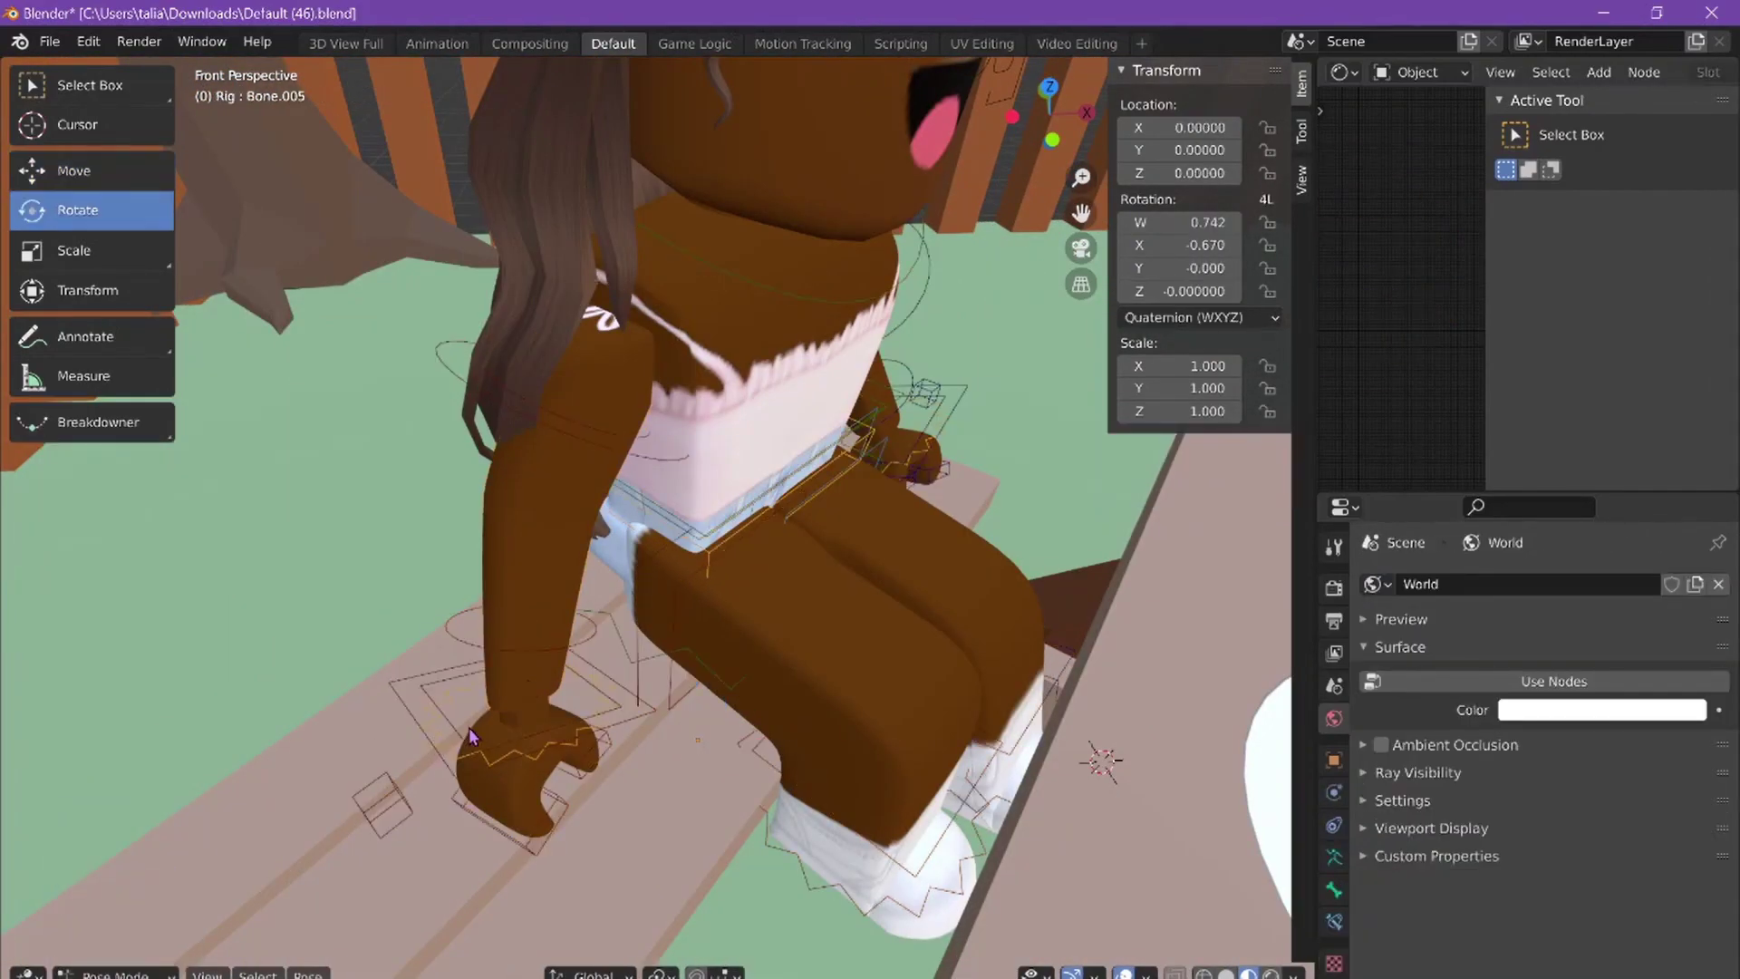
click(544, 662)
key(r)
key(r)
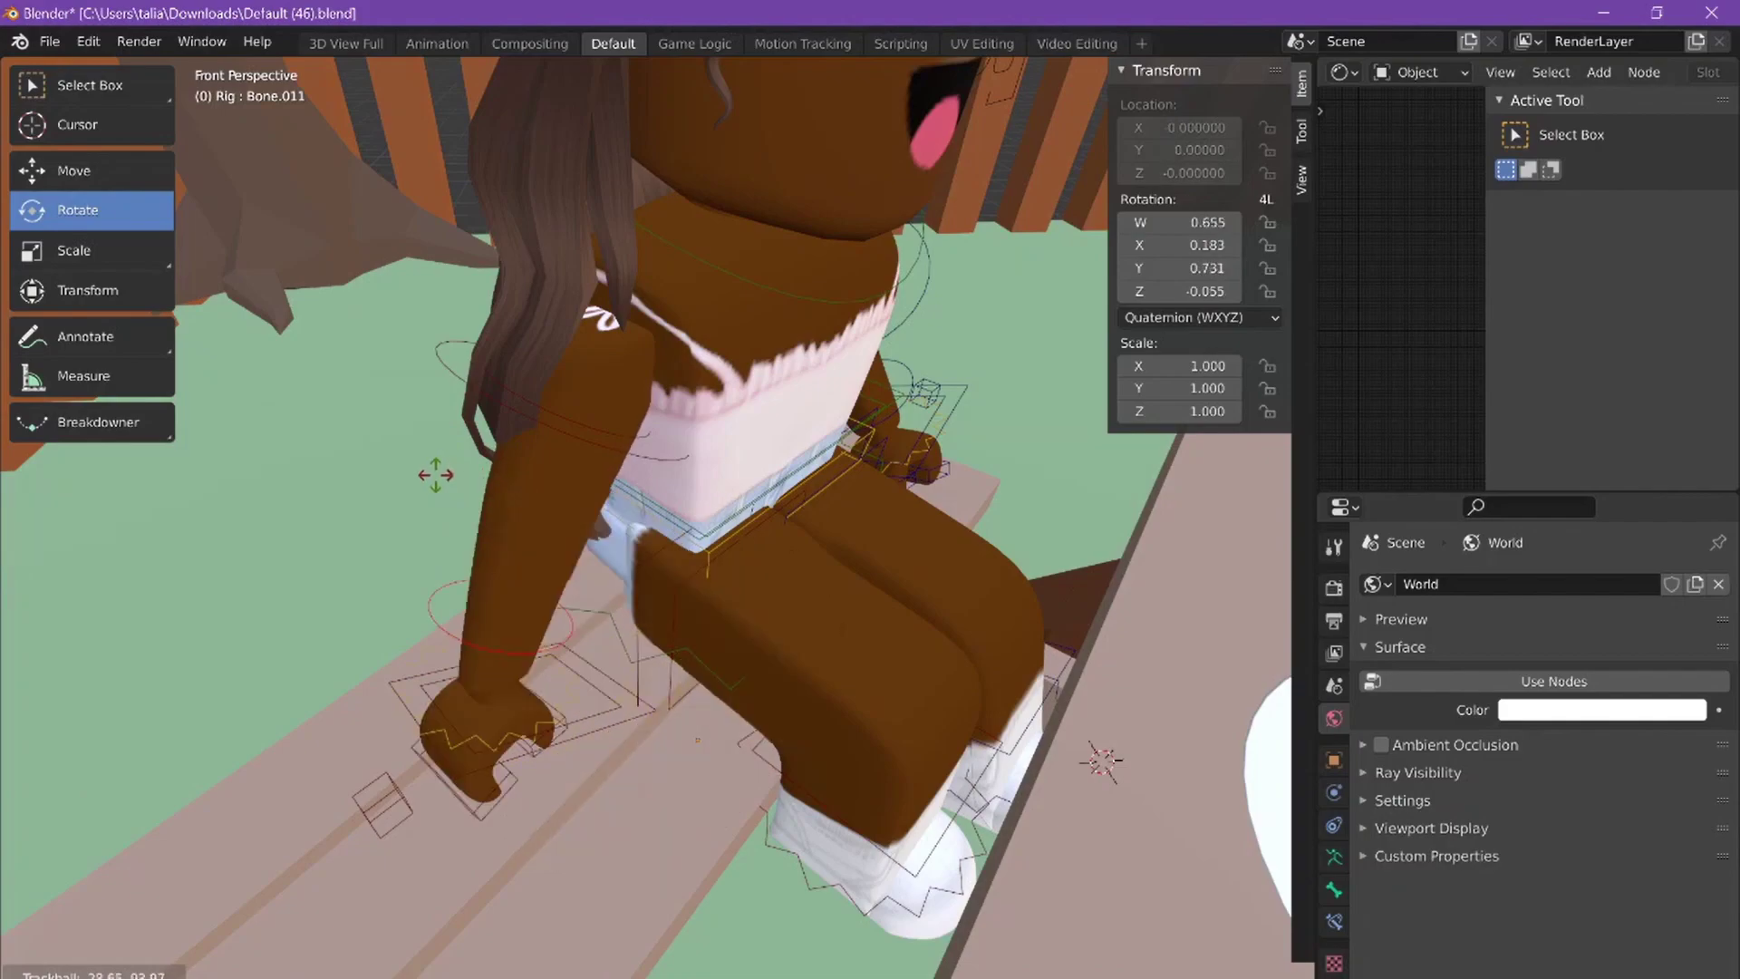
click(634, 462)
Step: Rotate the seated character's upper arm so the bent arm holds its hand up in front of the body
click(616, 330)
drag(616, 330, 620, 323)
drag(595, 404, 635, 388)
middle_drag(634, 389, 290, 480)
drag(272, 508, 260, 456)
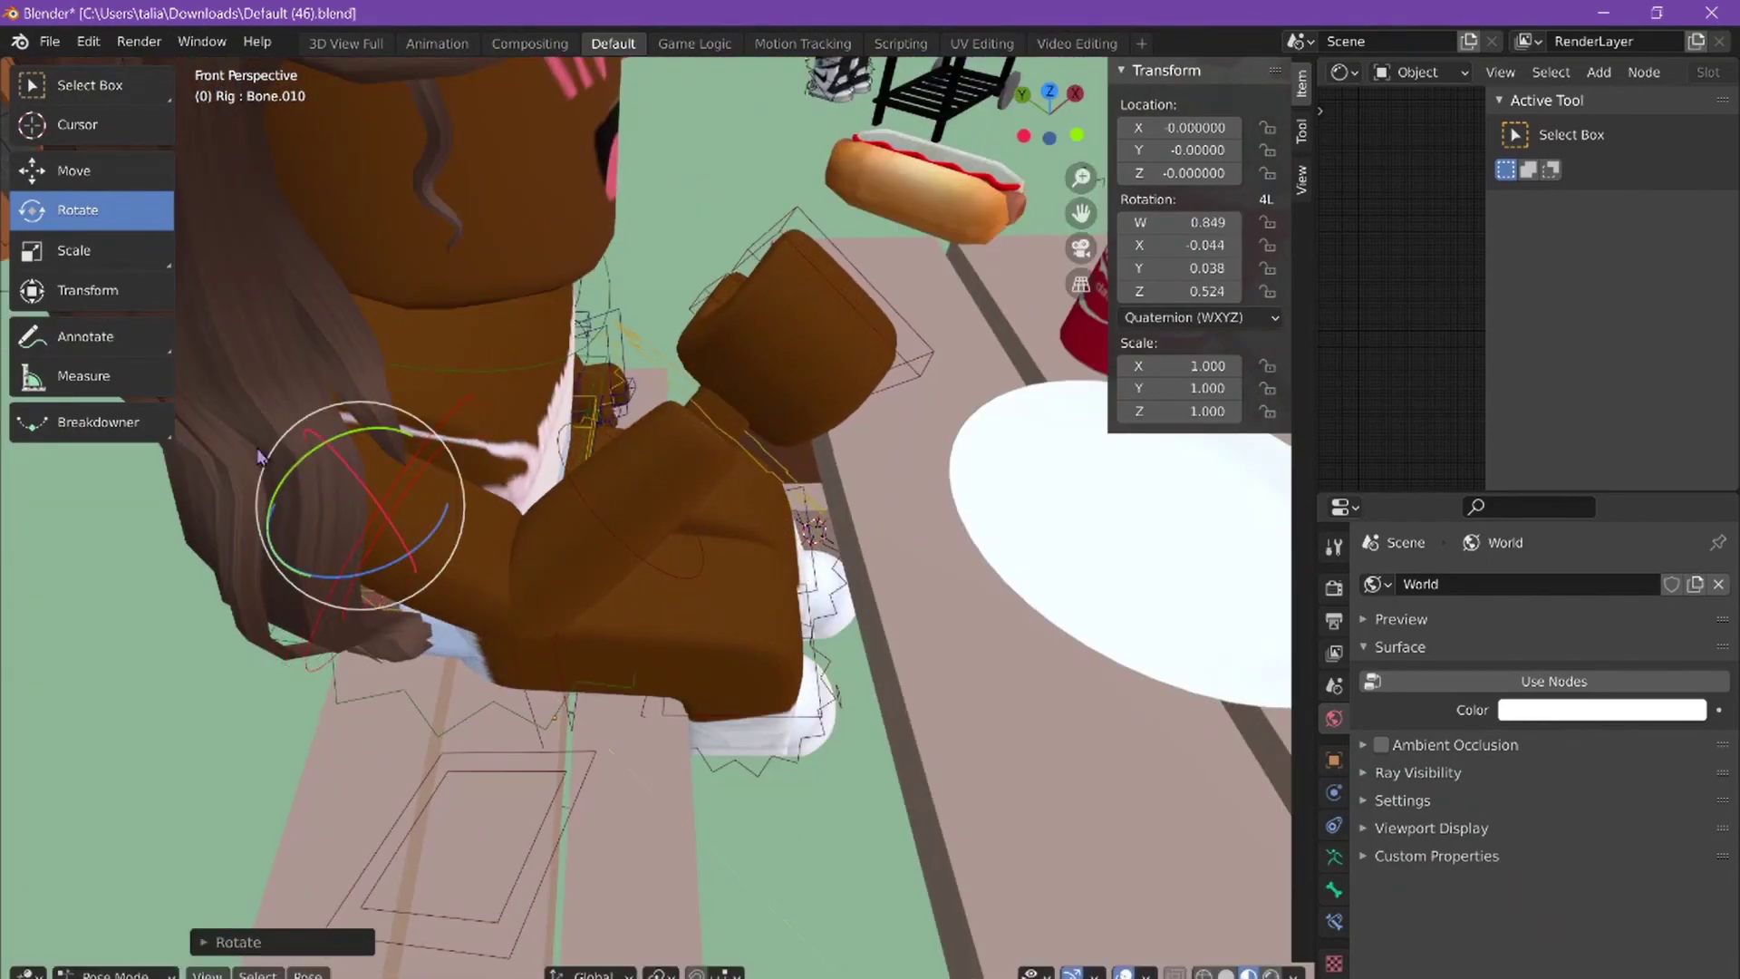
Step: Move the hot dog to the seated character's raised hand, at about X -2.59, Y -0.76, Z 3.74
key(shift+space)
key(g)
drag(357, 497, 498, 510)
middle_drag(623, 463, 635, 638)
key(ctrl+Tab)
click(606, 668)
drag(634, 639, 554, 713)
drag(489, 634, 490, 535)
scroll(435, 480, up, 4)
middle_drag(489, 534, 412, 453)
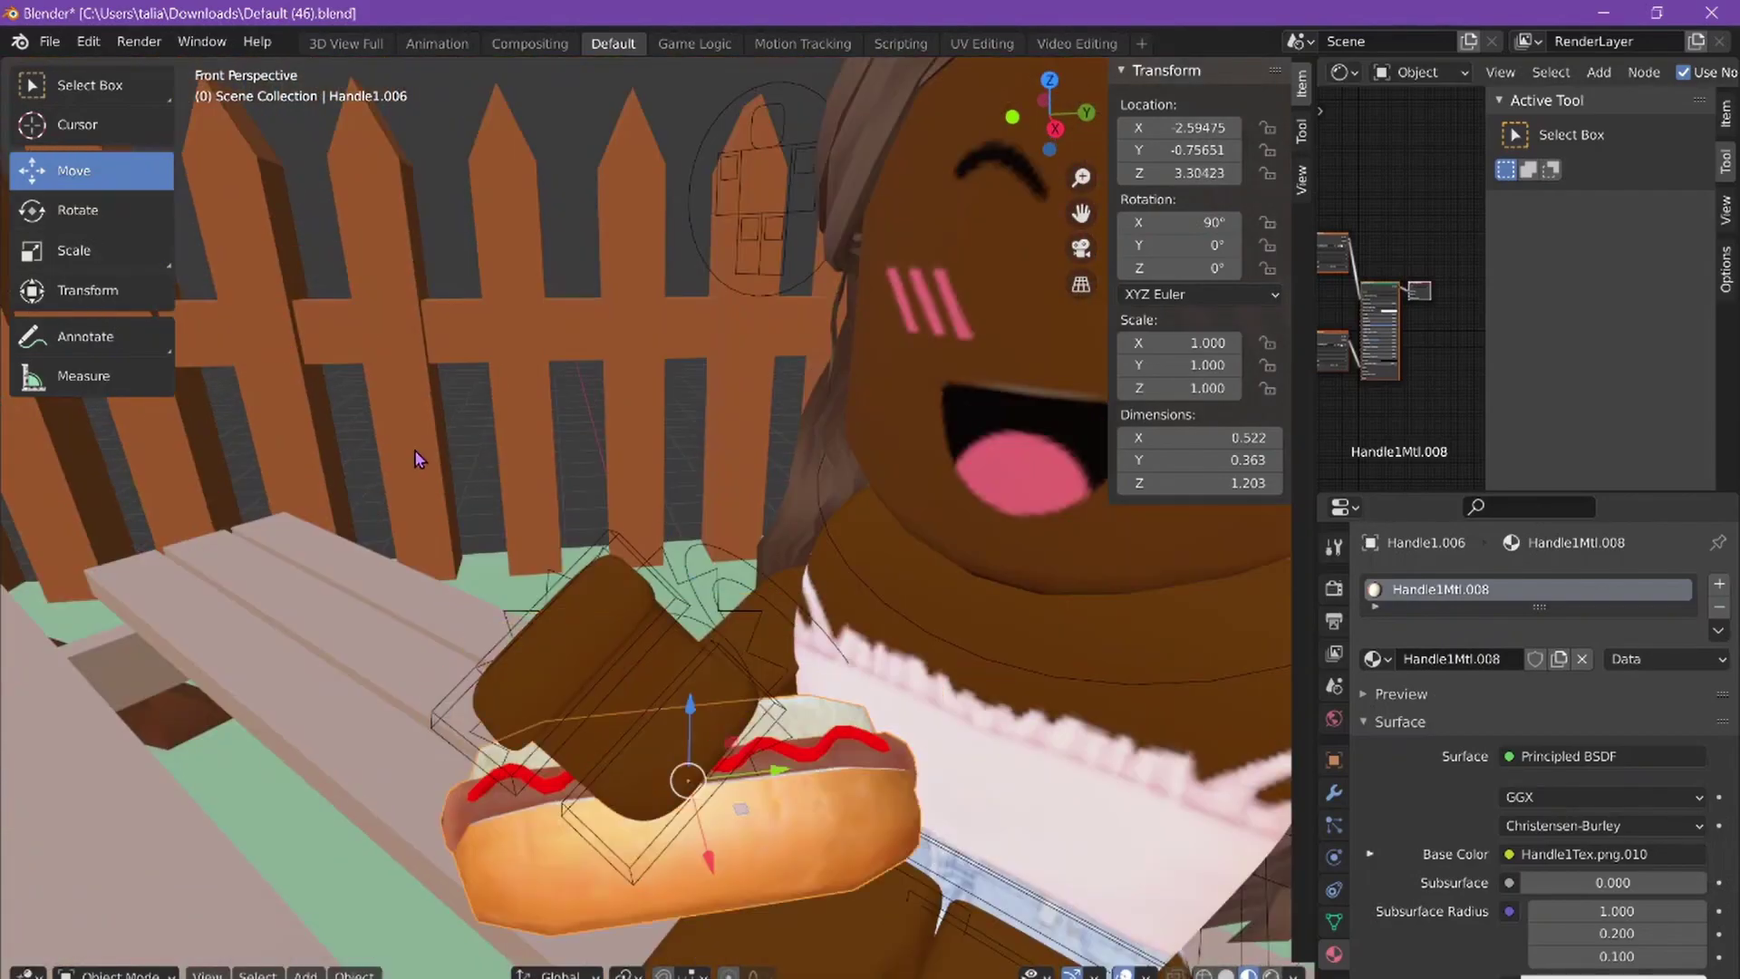
drag(696, 721, 752, 652)
Step: In Pose Mode, move the seated character's outer finger bone against the side of the hot dog bun
middle_drag(752, 652, 616, 562)
click(413, 503)
key(ctrl+Tab)
key(g)
key(y)
click(569, 803)
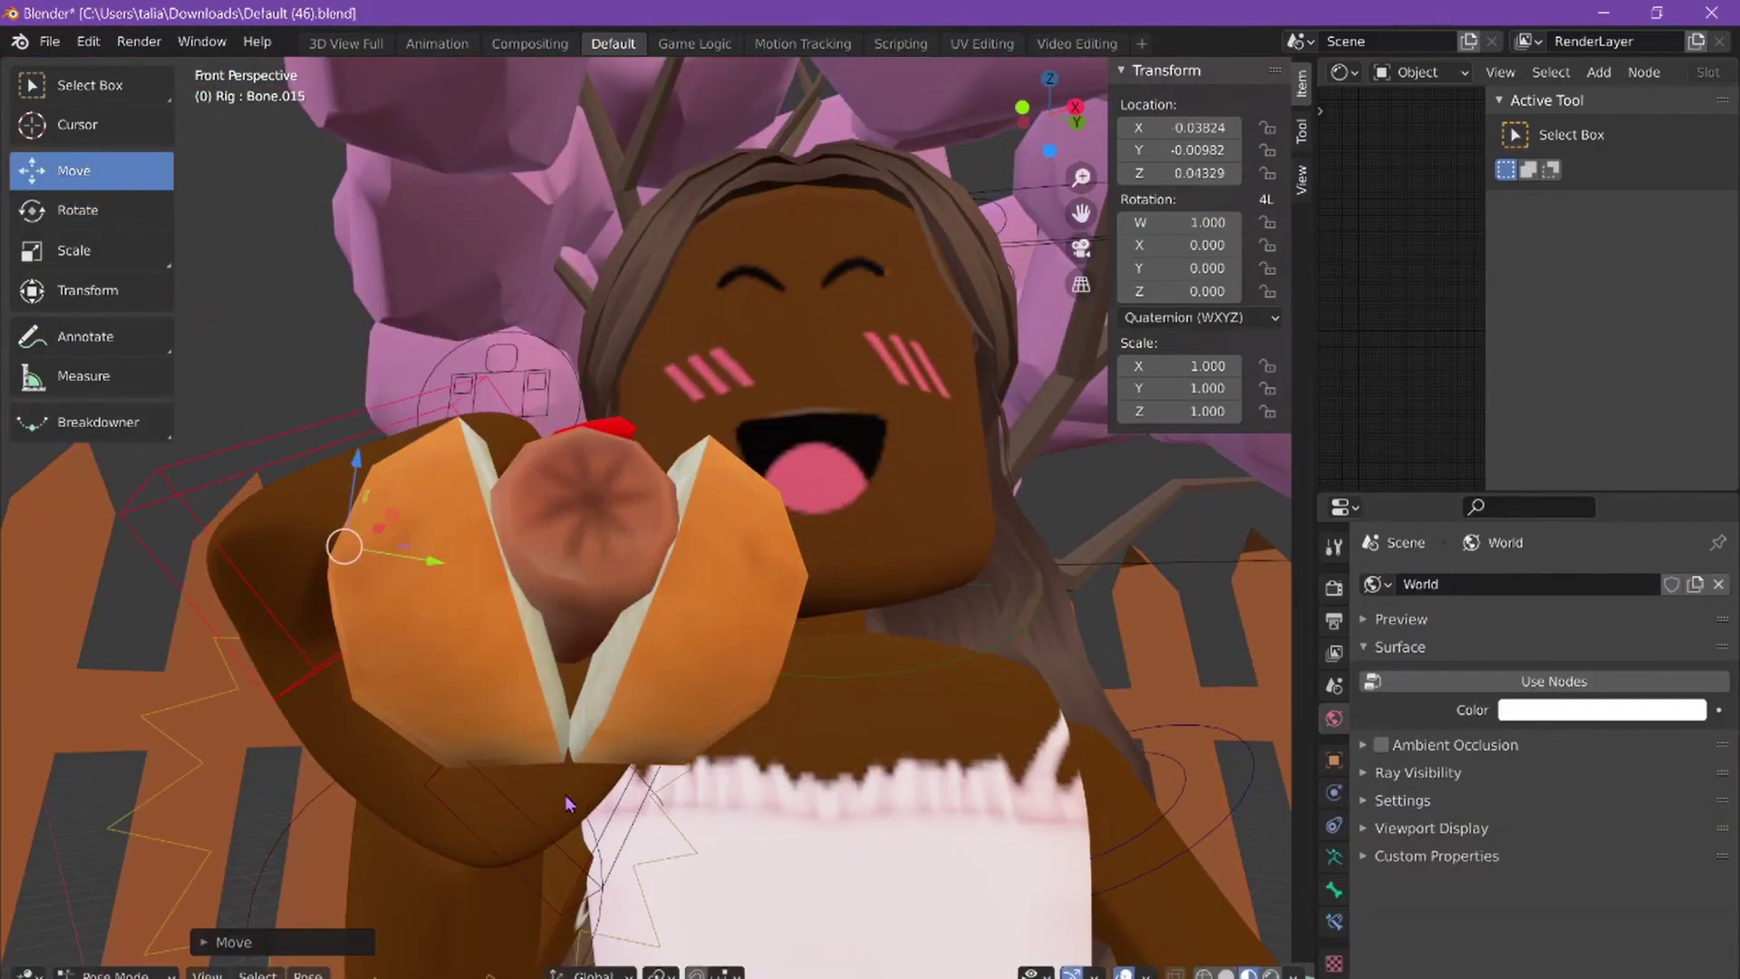
Step: Move the other finger bone of the same hand under the opposite side of the bun
key(g)
click(562, 626)
drag(672, 705, 675, 702)
click(529, 583)
click(691, 575)
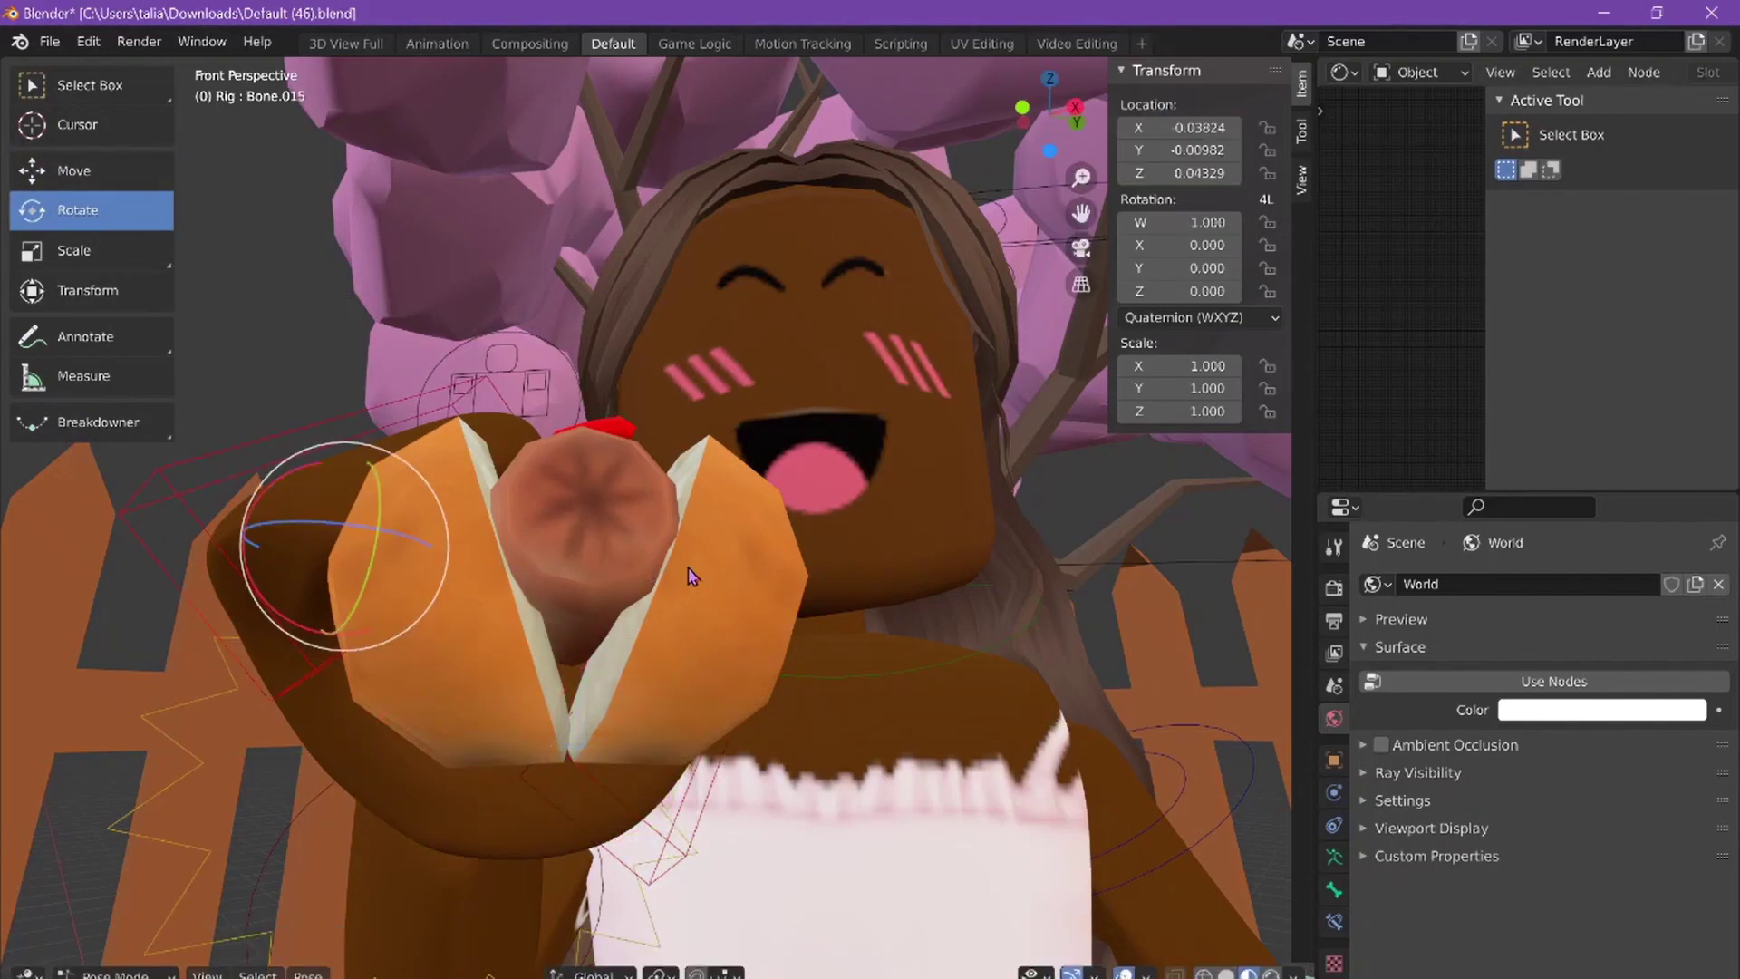
Step: Return to Object Mode and rotate the hot dog to about 124° X, 48.9° Y and 59° Z
mouse_move(202, 286)
middle_down()
mouse_move(217, 254)
mouse_move(236, 326)
mouse_move(213, 290)
middle_up()
scroll(659, 523, up, 3)
click(511, 681)
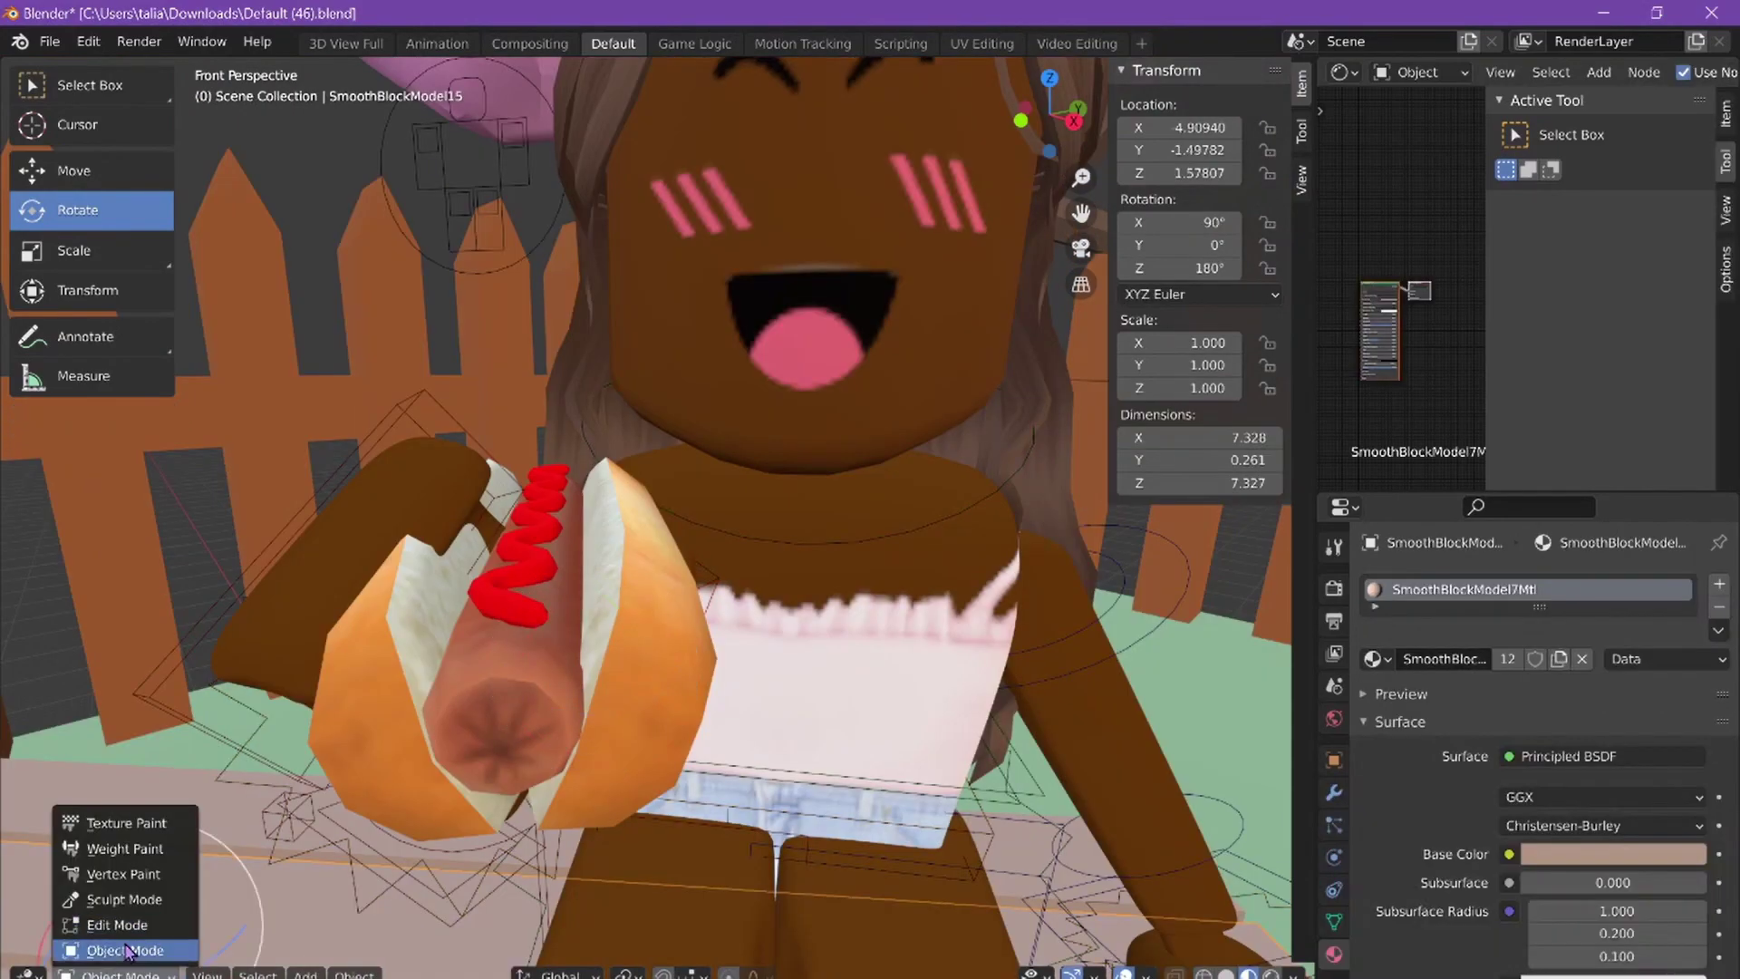
click(468, 755)
drag(616, 557, 572, 581)
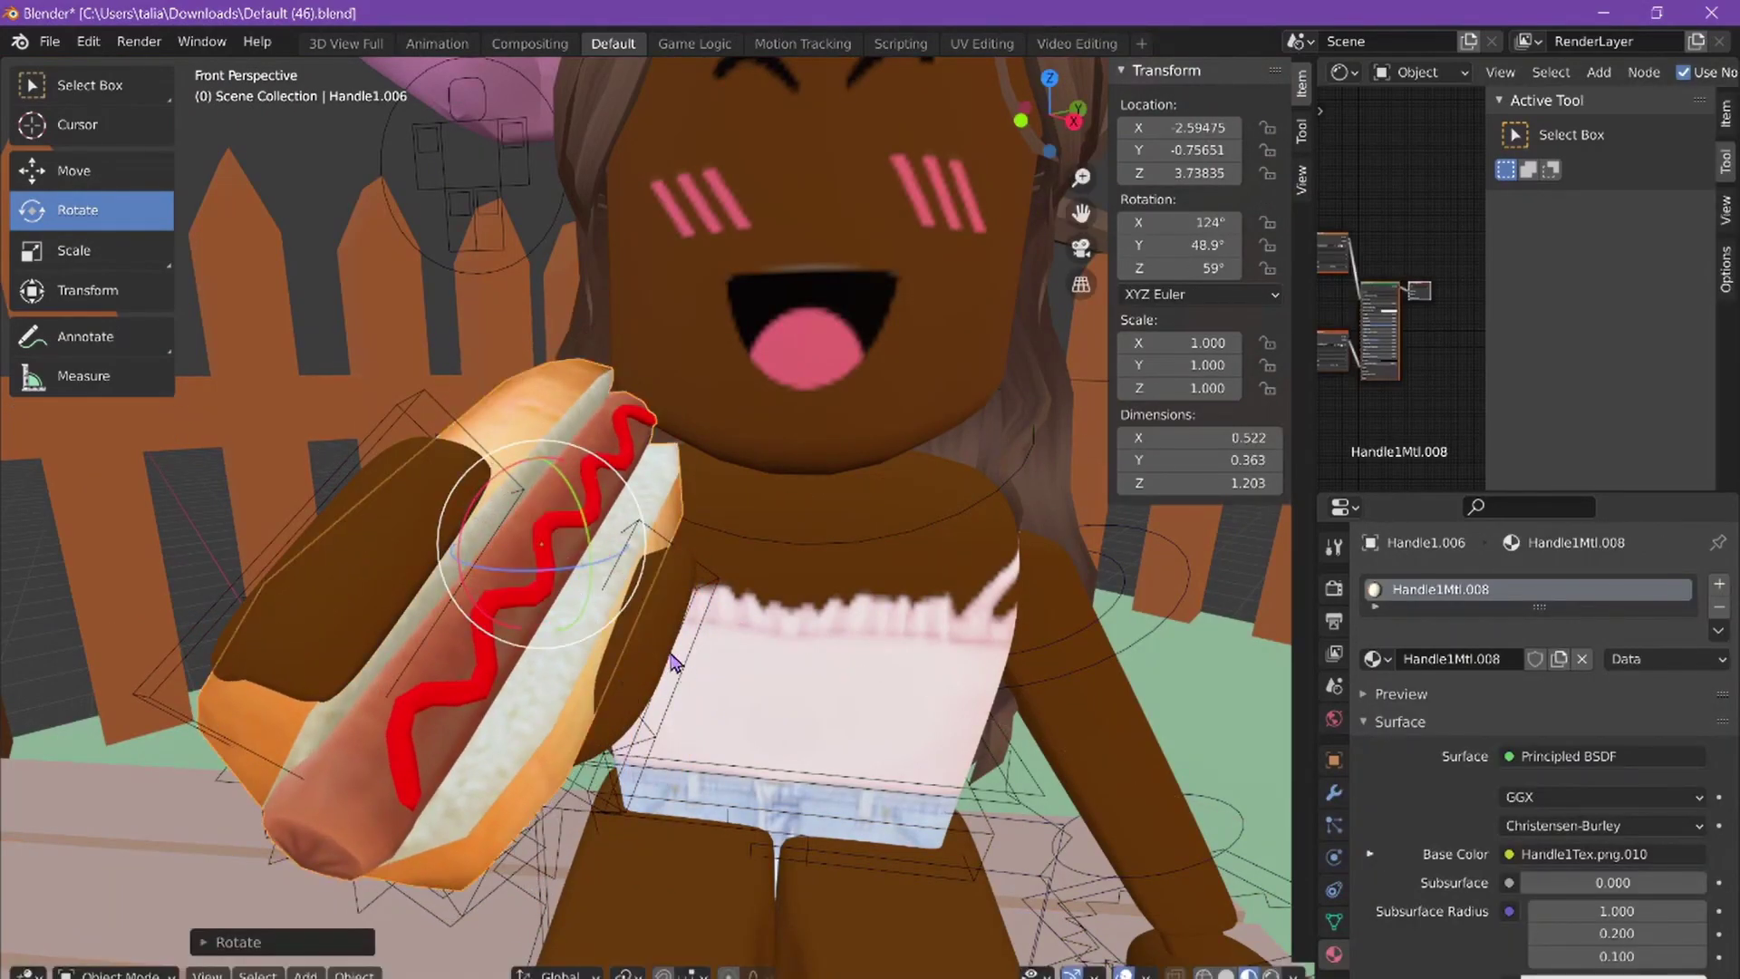
Step: Rotate and move the inner finger bone in Pose Mode so it grips the tilted bun
click(656, 730)
drag(589, 652, 634, 689)
middle_drag(634, 688, 124, 151)
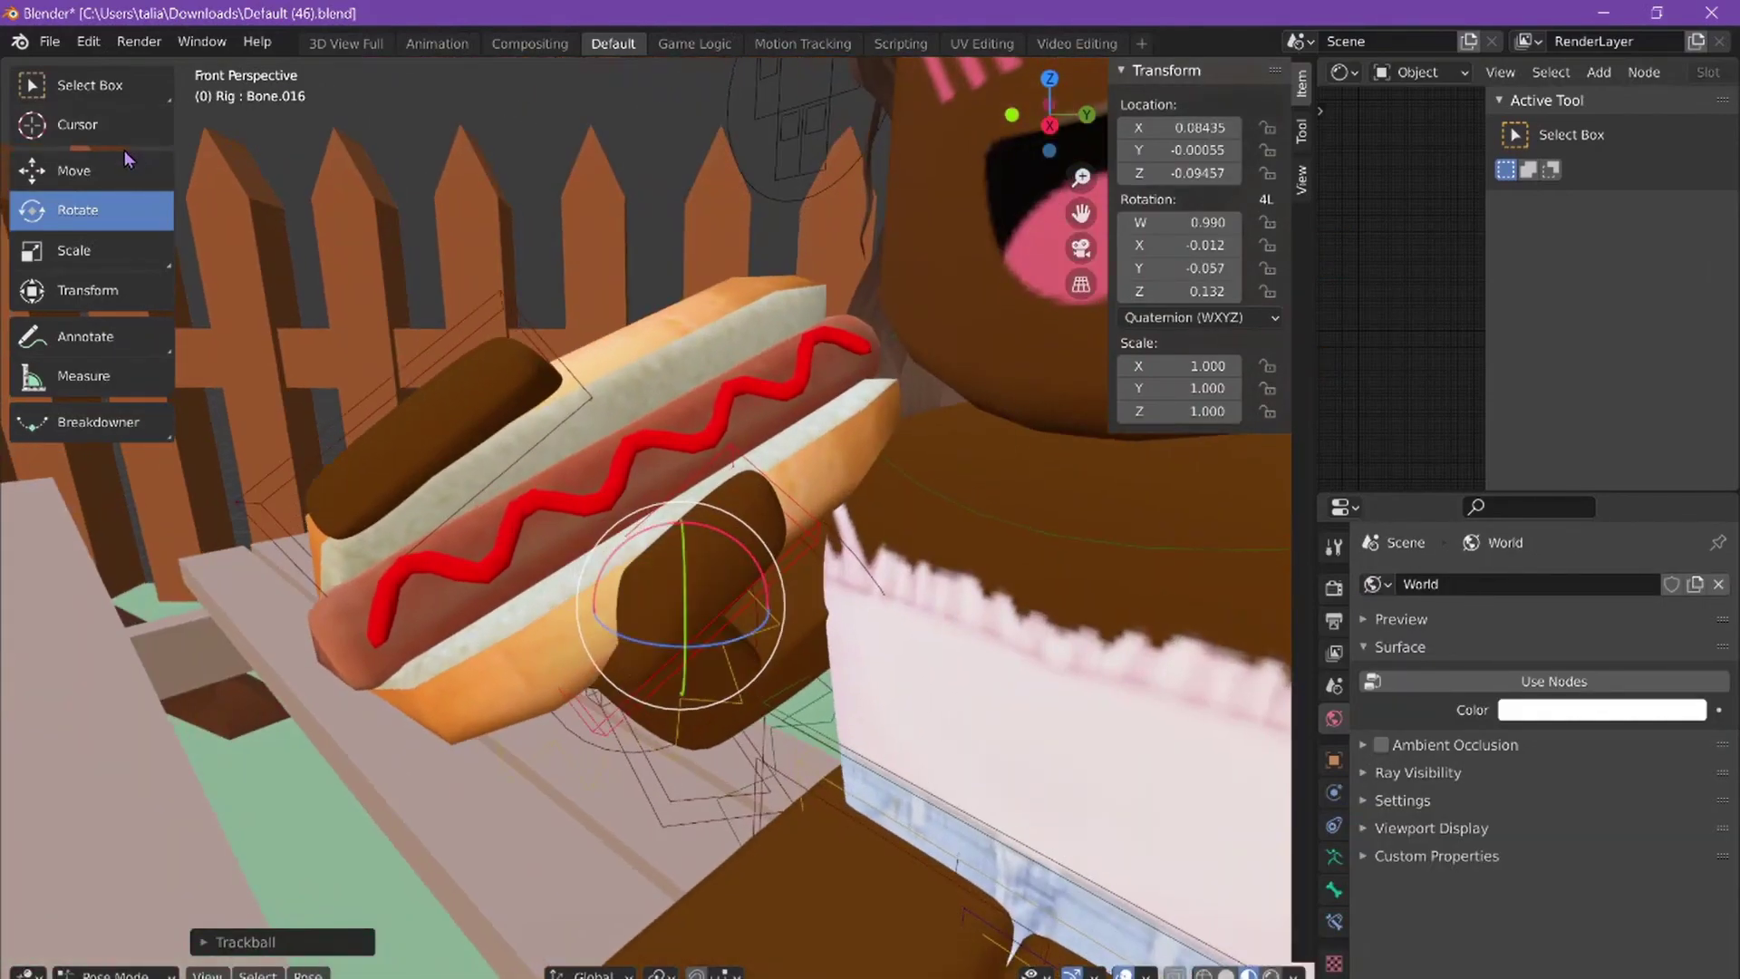
drag(656, 650, 716, 612)
middle_drag(699, 610, 834, 790)
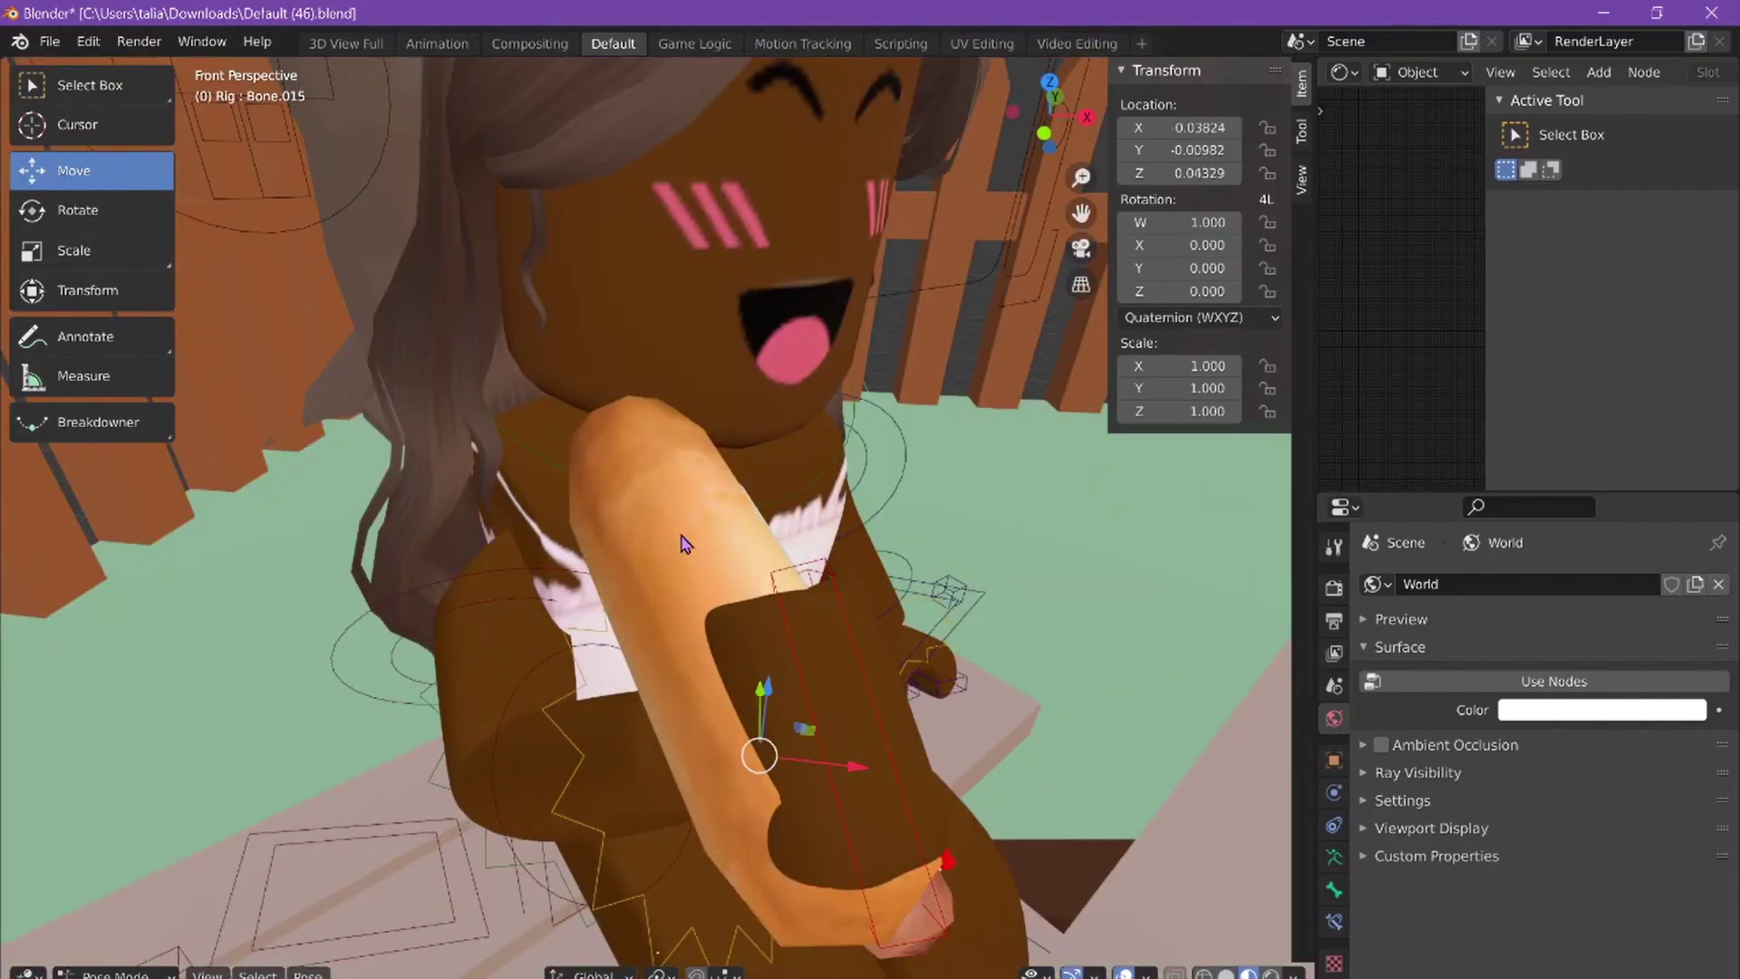
Step: Select the hot dog in Object Mode and scale it down to 0.844
click(118, 950)
click(675, 508)
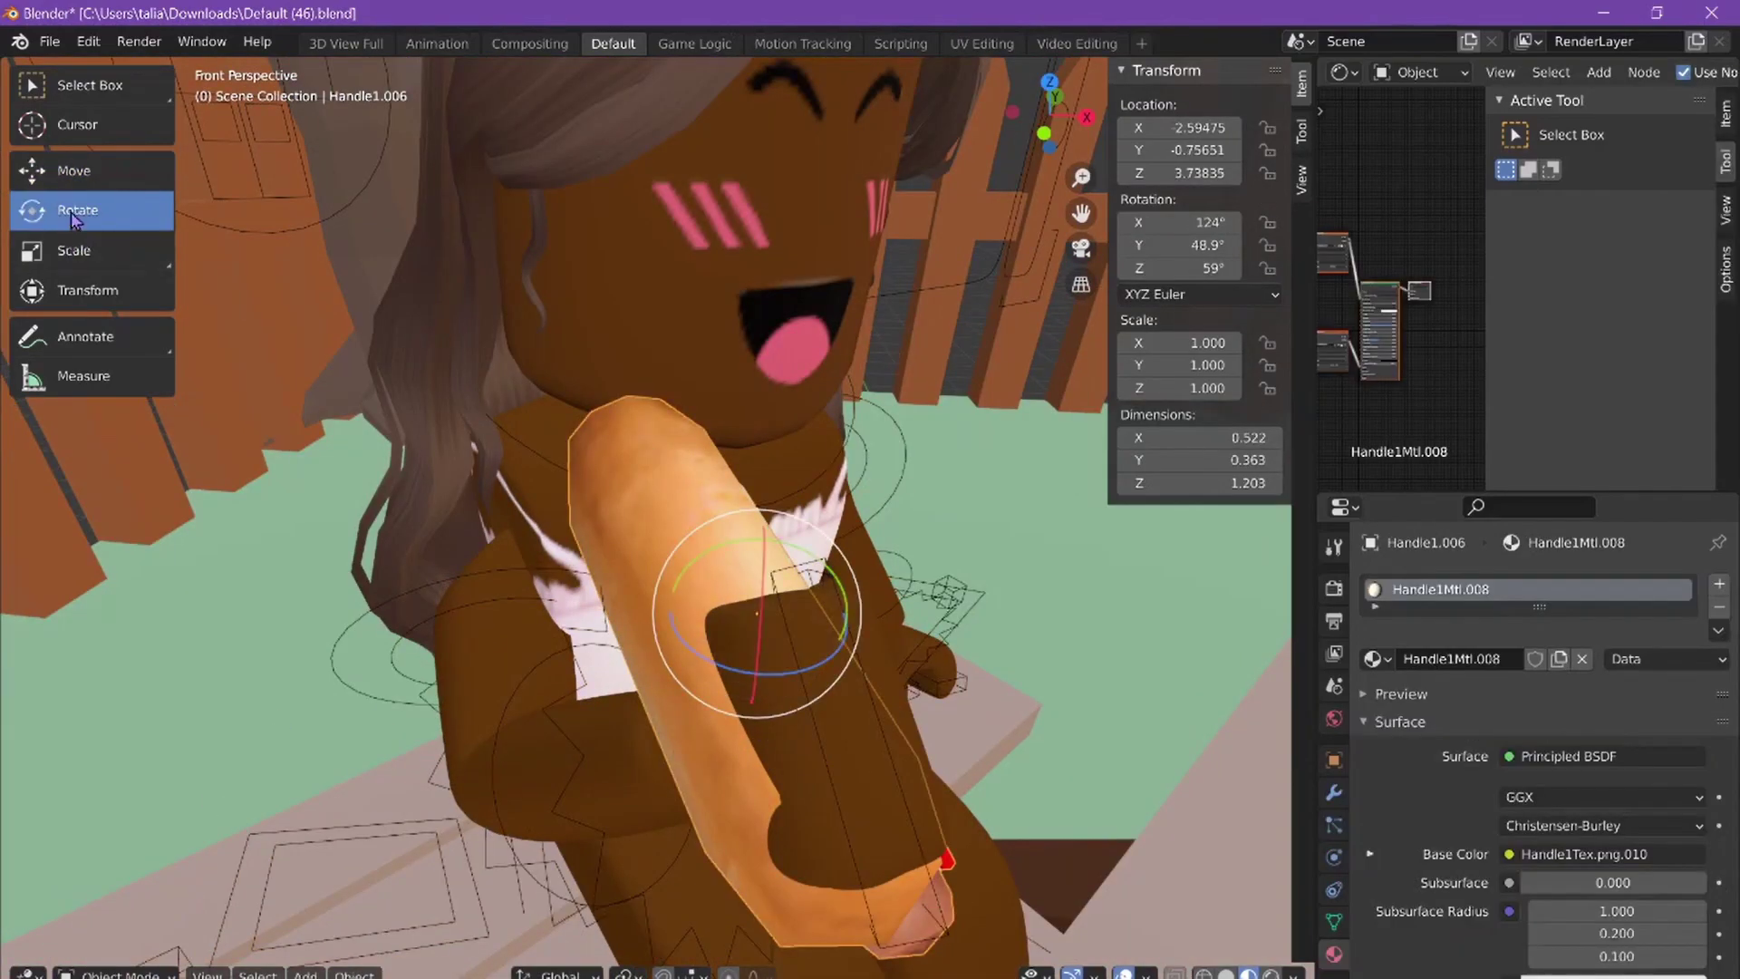
key(s)
click(716, 580)
Step: Move the hot dog between the seated character's fingers, at about X -2.48 and Y -0.82
middle_drag(716, 580, 783, 580)
key(shift+space)
key(g)
drag(783, 580, 797, 627)
click(798, 627)
middle_drag(785, 696, 897, 643)
scroll(645, 516, down, 6)
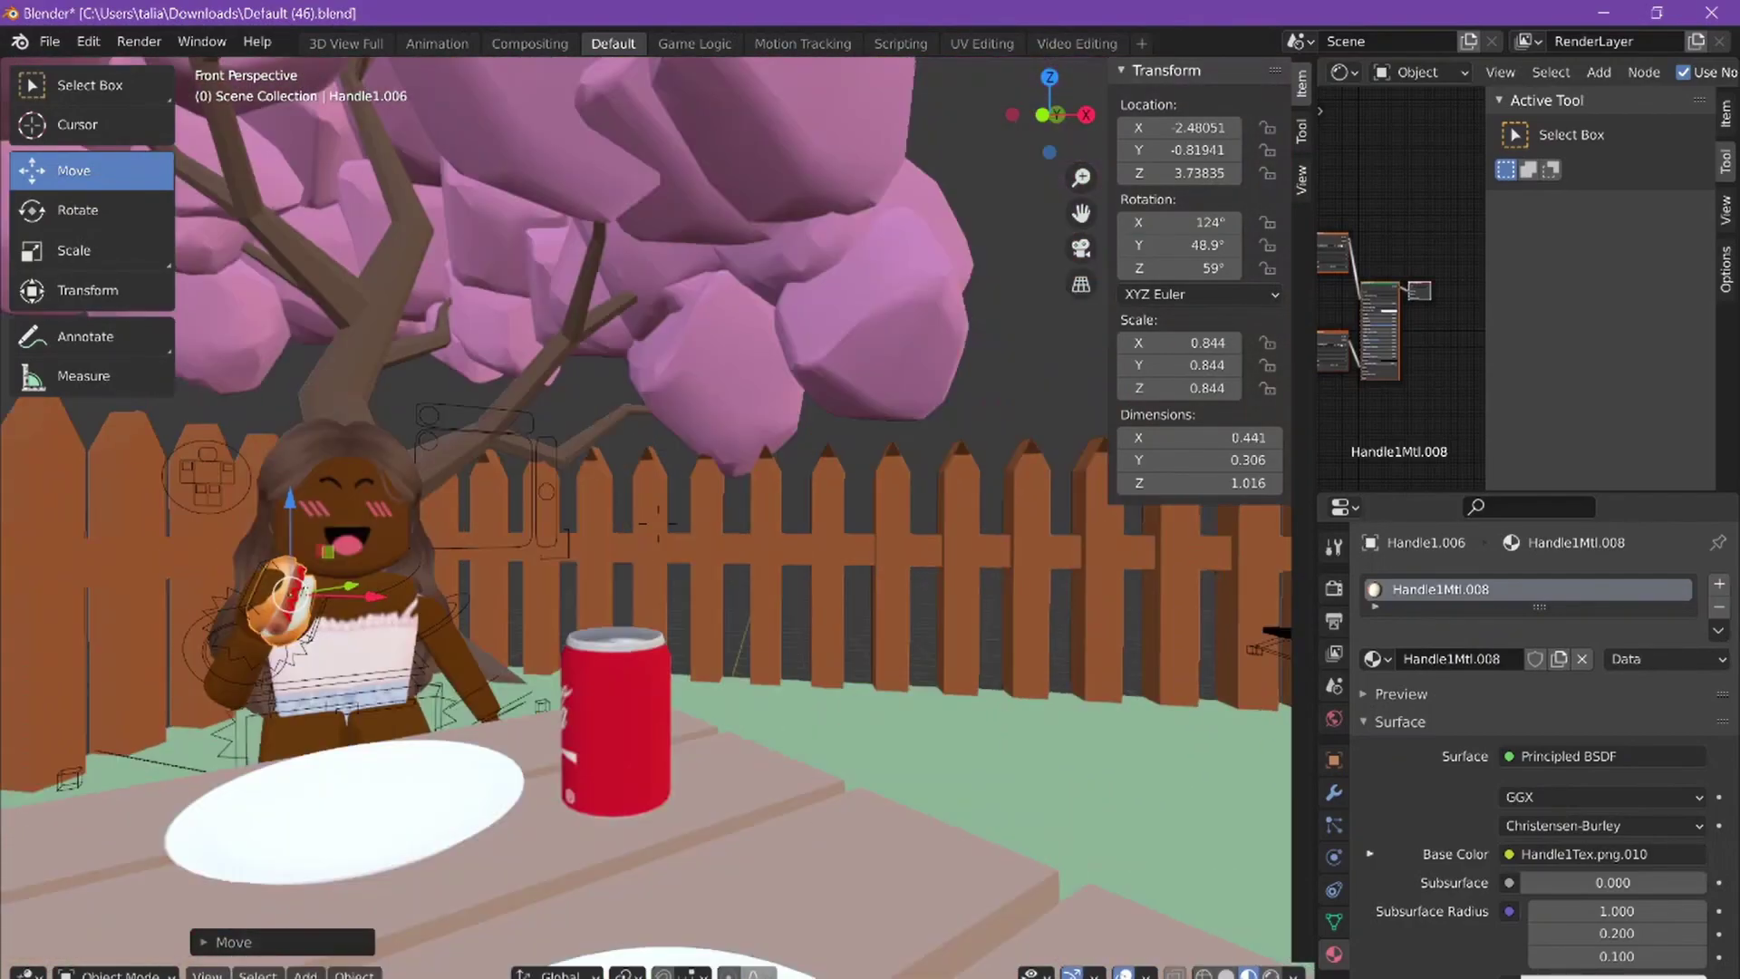
scroll(645, 517, up, 10)
scroll(658, 522, down, 2)
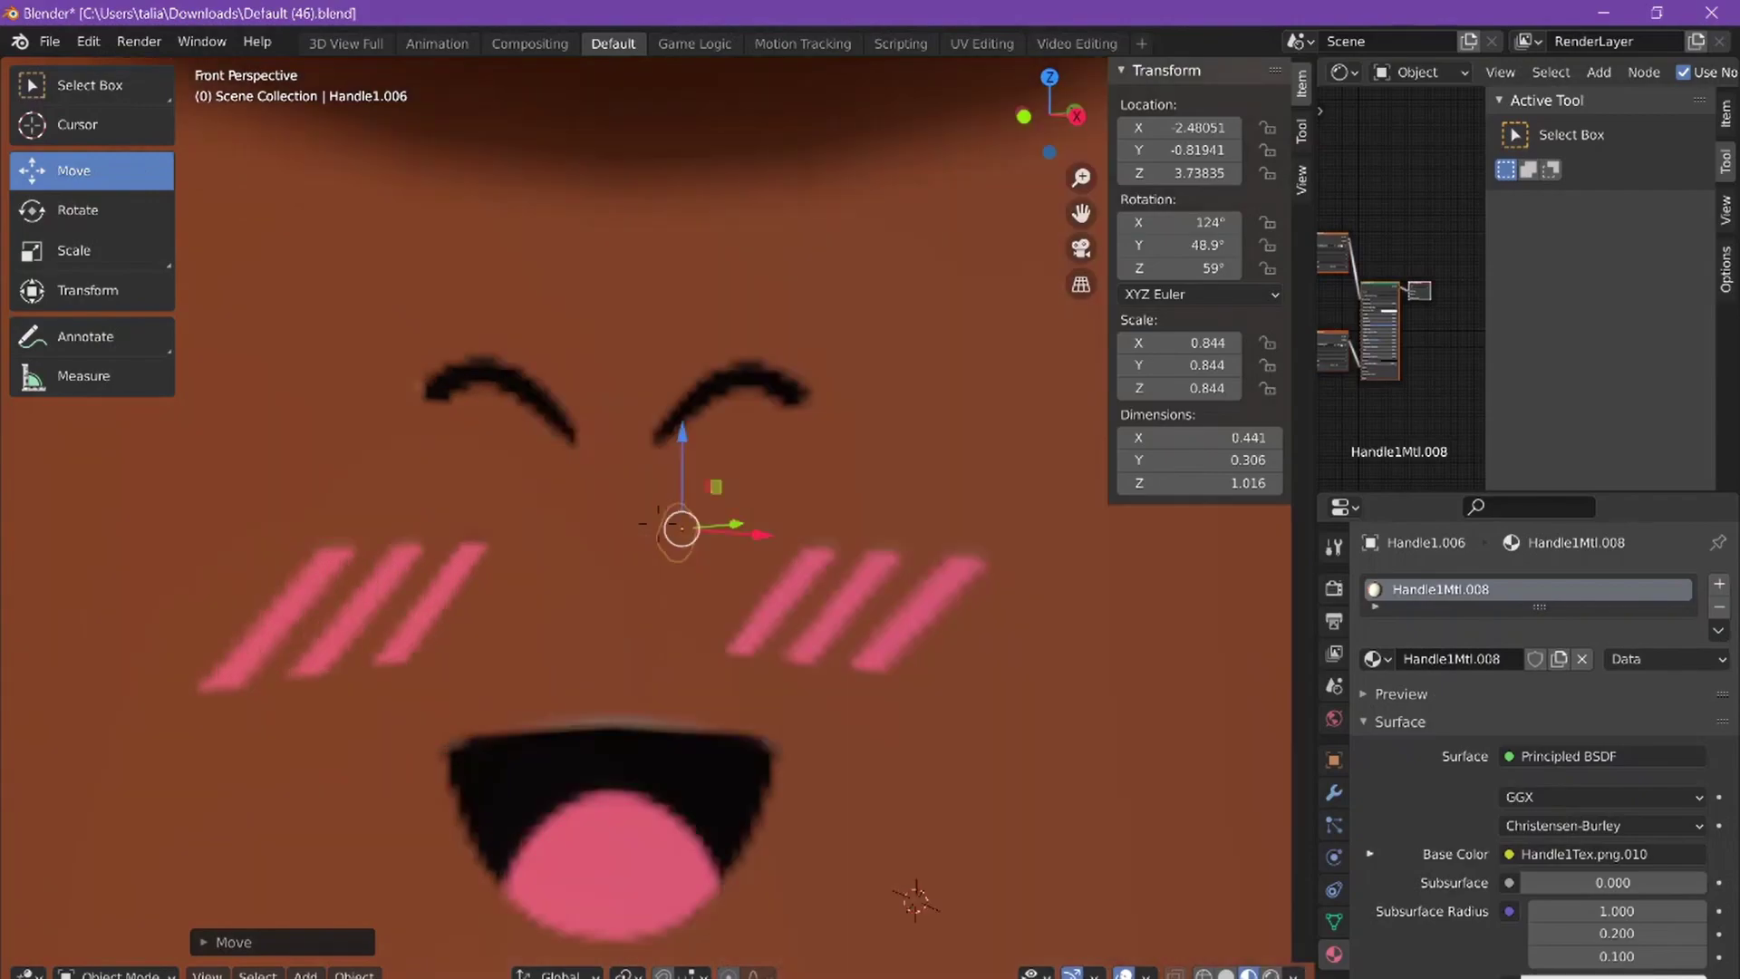
Step: Select the rig of the seated character holding the hot dog and rotate her free arm's bones in Pose Mode, bringing the hand over her lap
middle_drag(658, 523, 658, 523)
scroll(658, 523, down, 5)
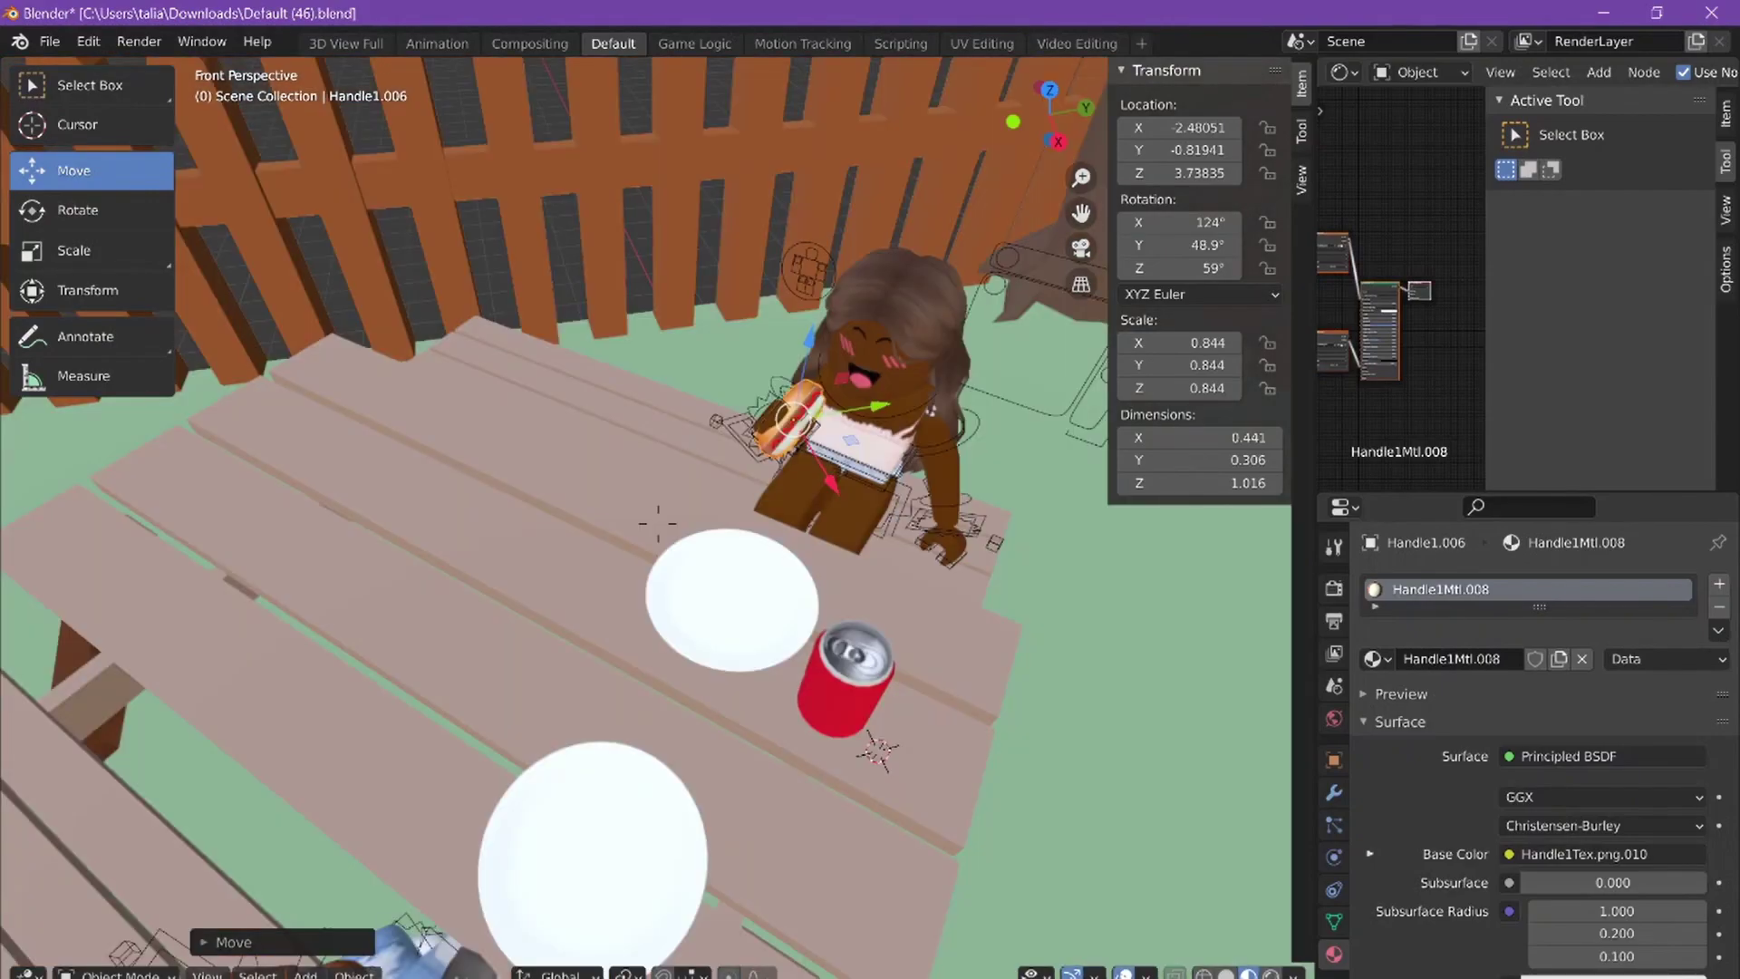
scroll(658, 522, up, 6)
click(896, 673)
click(897, 673)
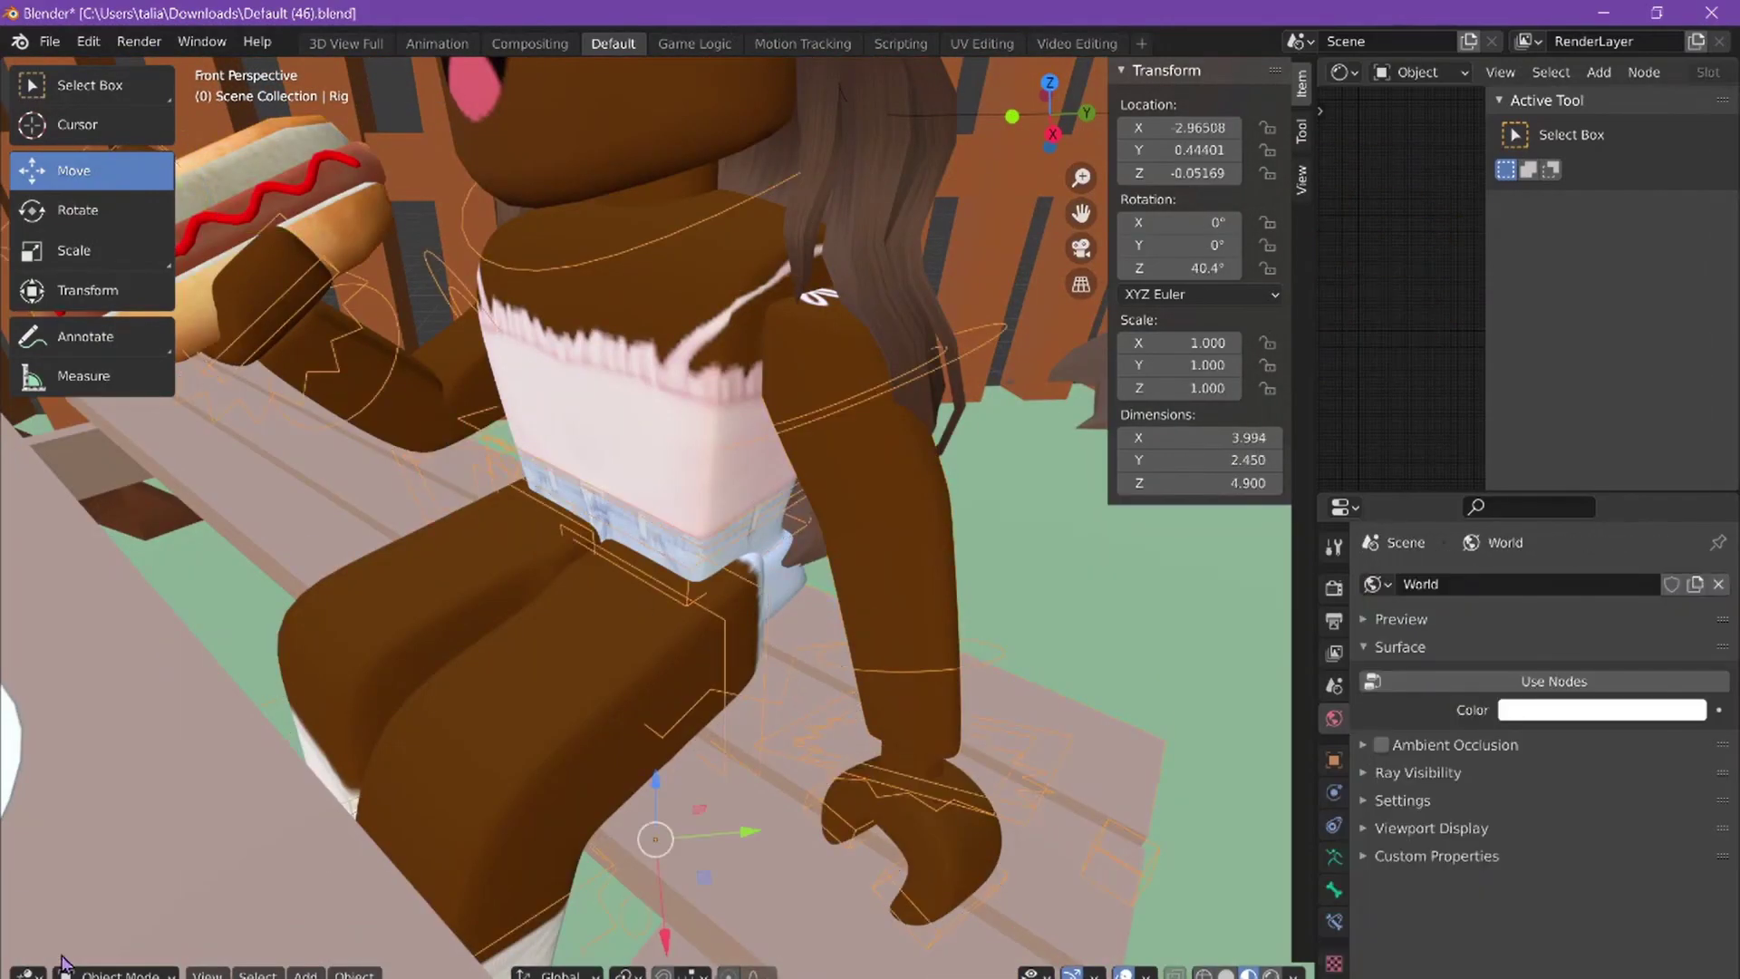
key(ctrl+Tab)
drag(809, 489, 783, 553)
click(815, 380)
drag(848, 373, 832, 372)
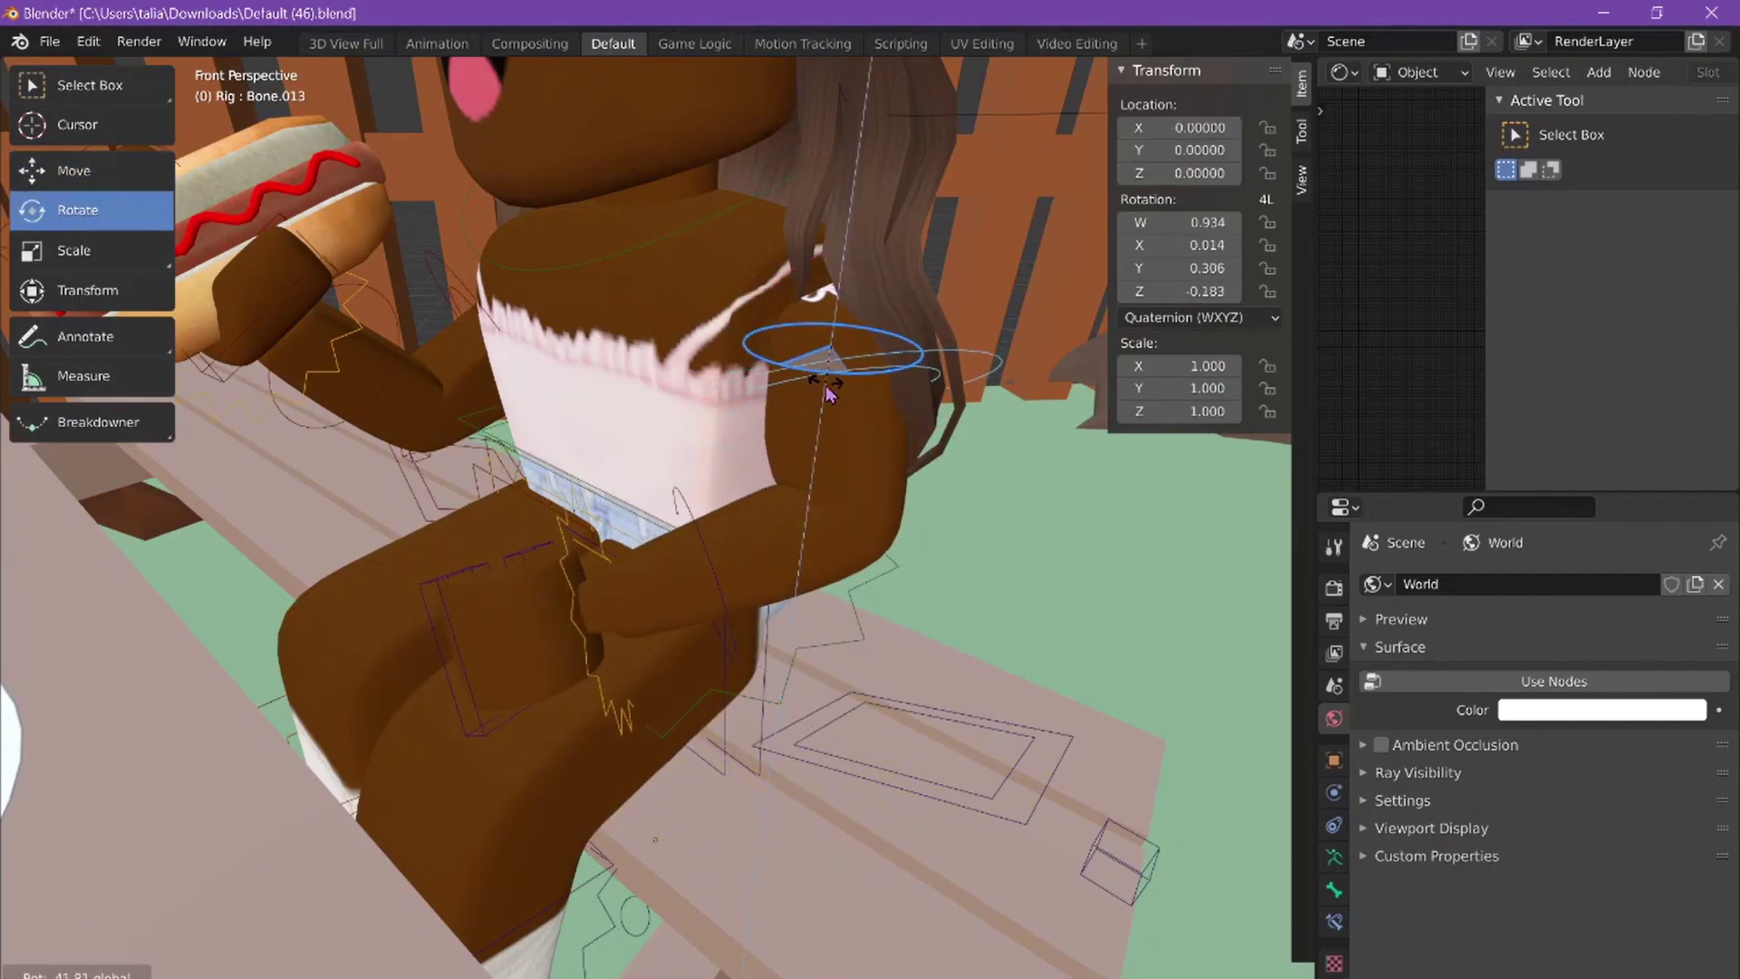
key(r)
key(r)
click(825, 390)
Step: Rotate the free arm's upper bone further so the hand rests on her thigh, at about W 0.964, X -0.135, Y 0.215, Z -0.080
scroll(708, 515, down, 4)
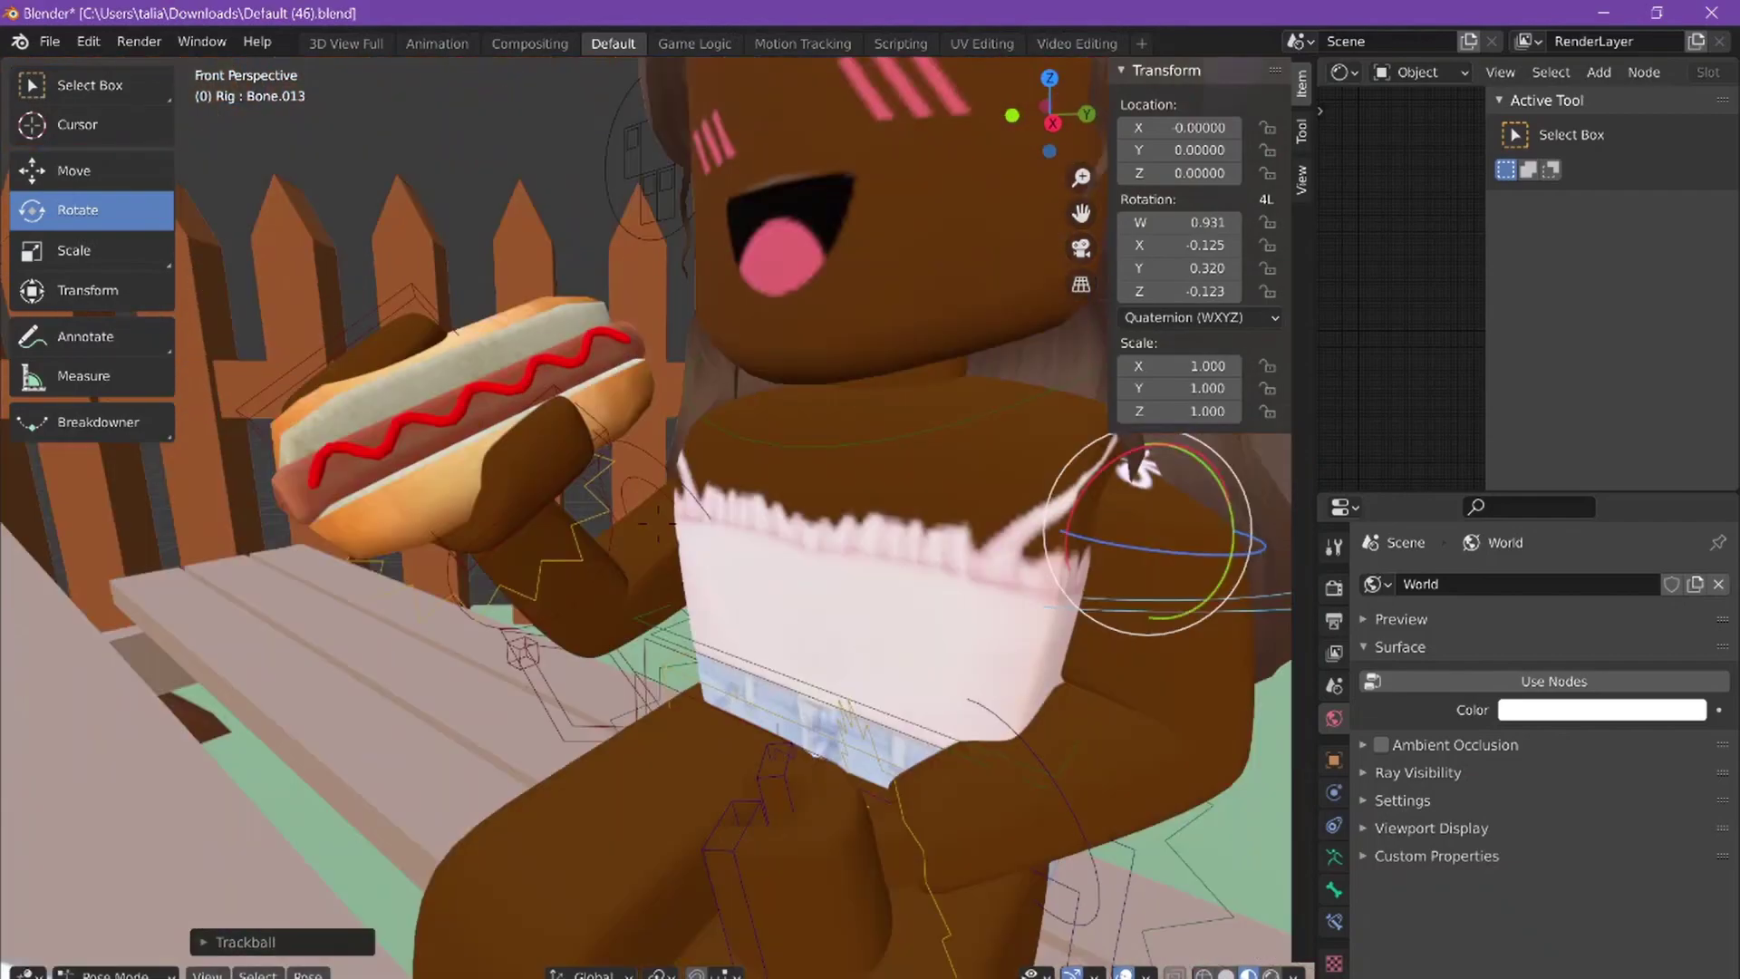
scroll(708, 514, up, 8)
click(672, 544)
drag(670, 575, 670, 578)
shift+middle_drag(670, 544, 657, 634)
click(760, 254)
drag(760, 253, 725, 267)
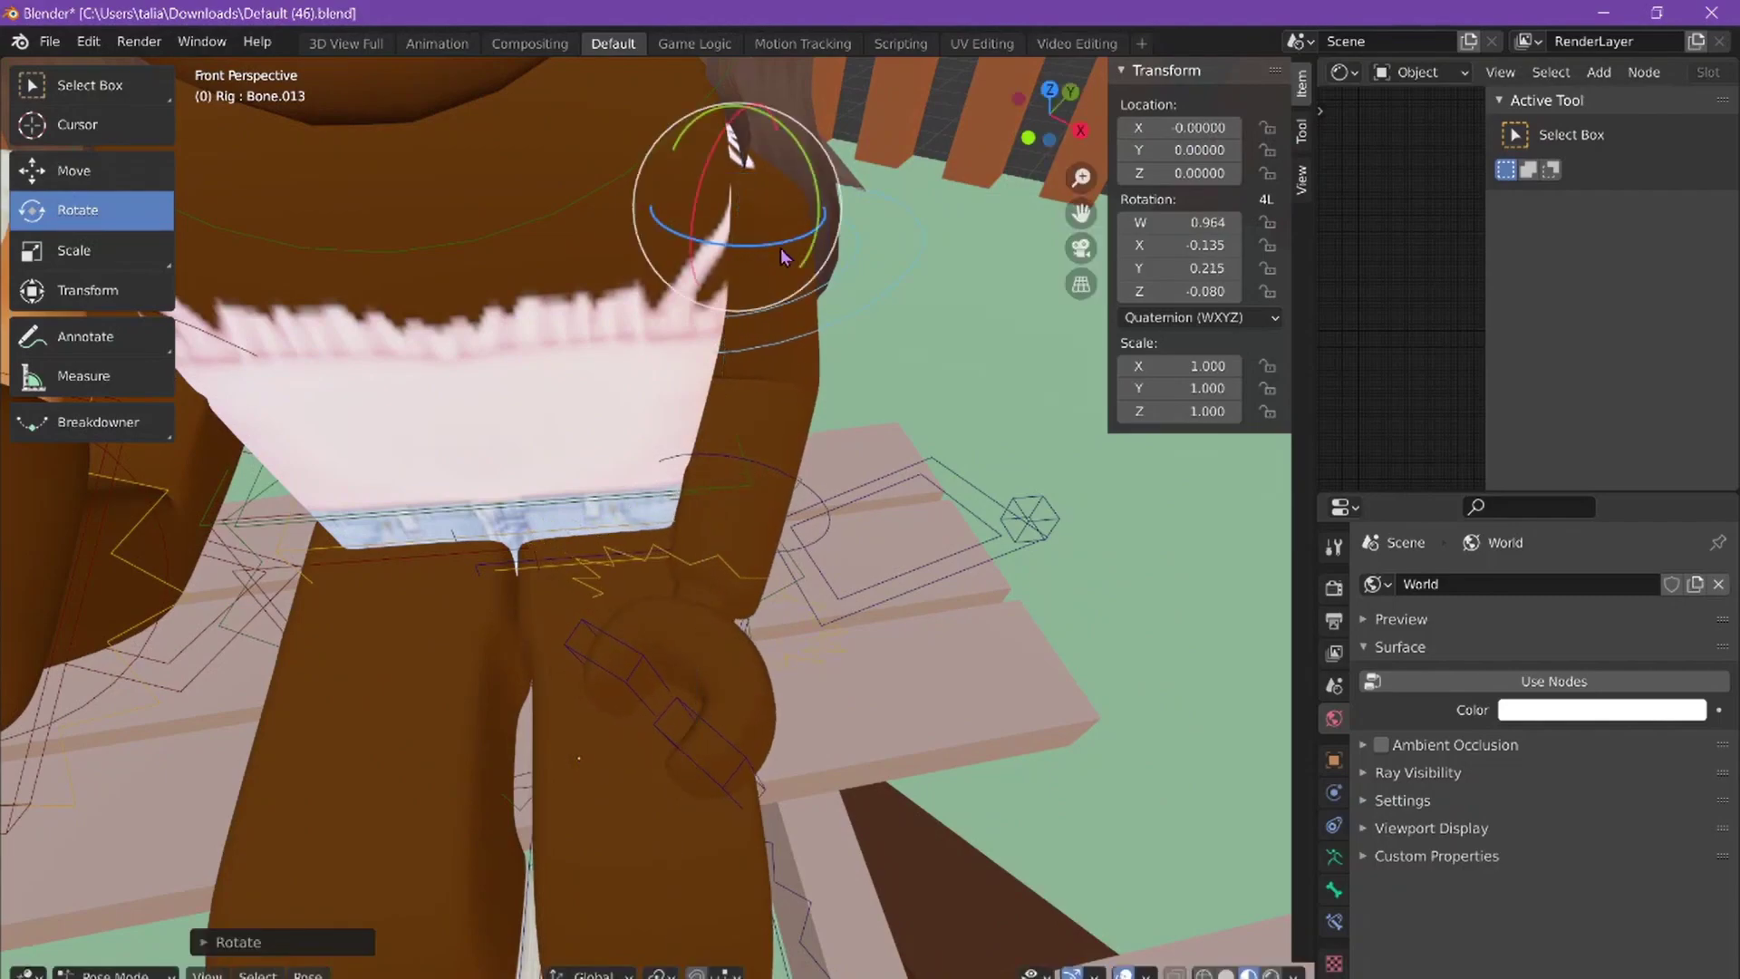
Step: Select the red soda can in Object Mode and rotate it upright to about -240° Z, turning its logo
scroll(658, 522, down, 5)
middle_drag(658, 523, 747, 655)
click(748, 655)
key(shift+space)
key(r)
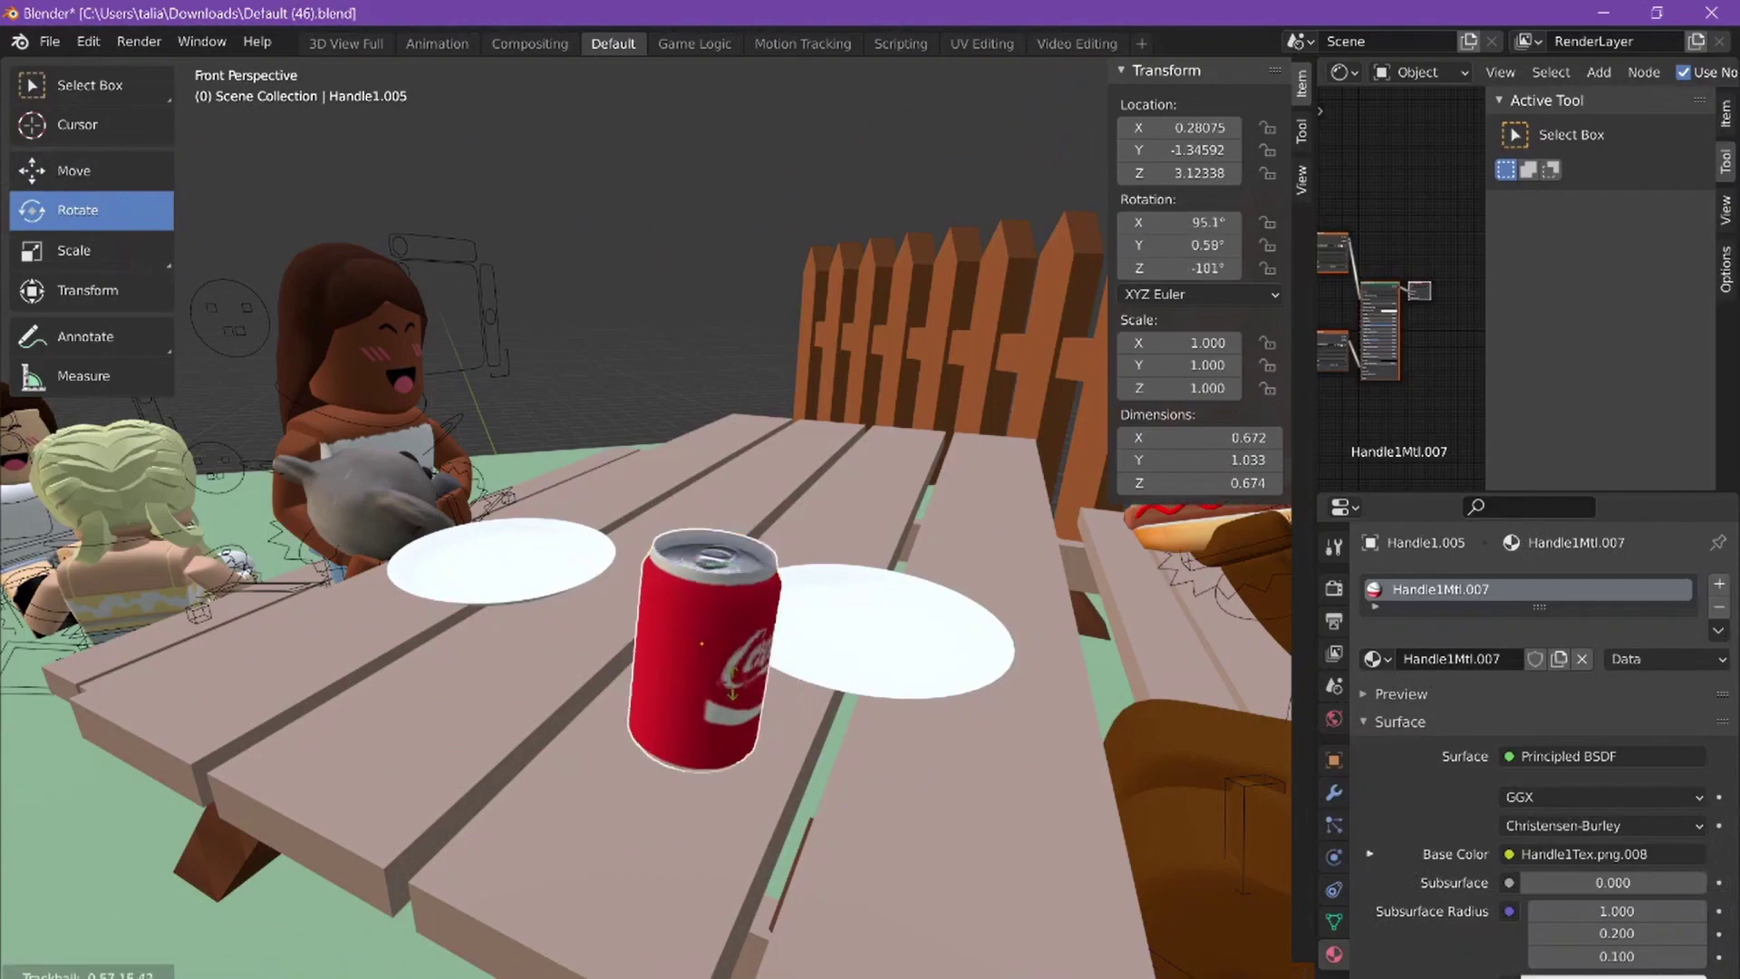
drag(675, 698, 806, 668)
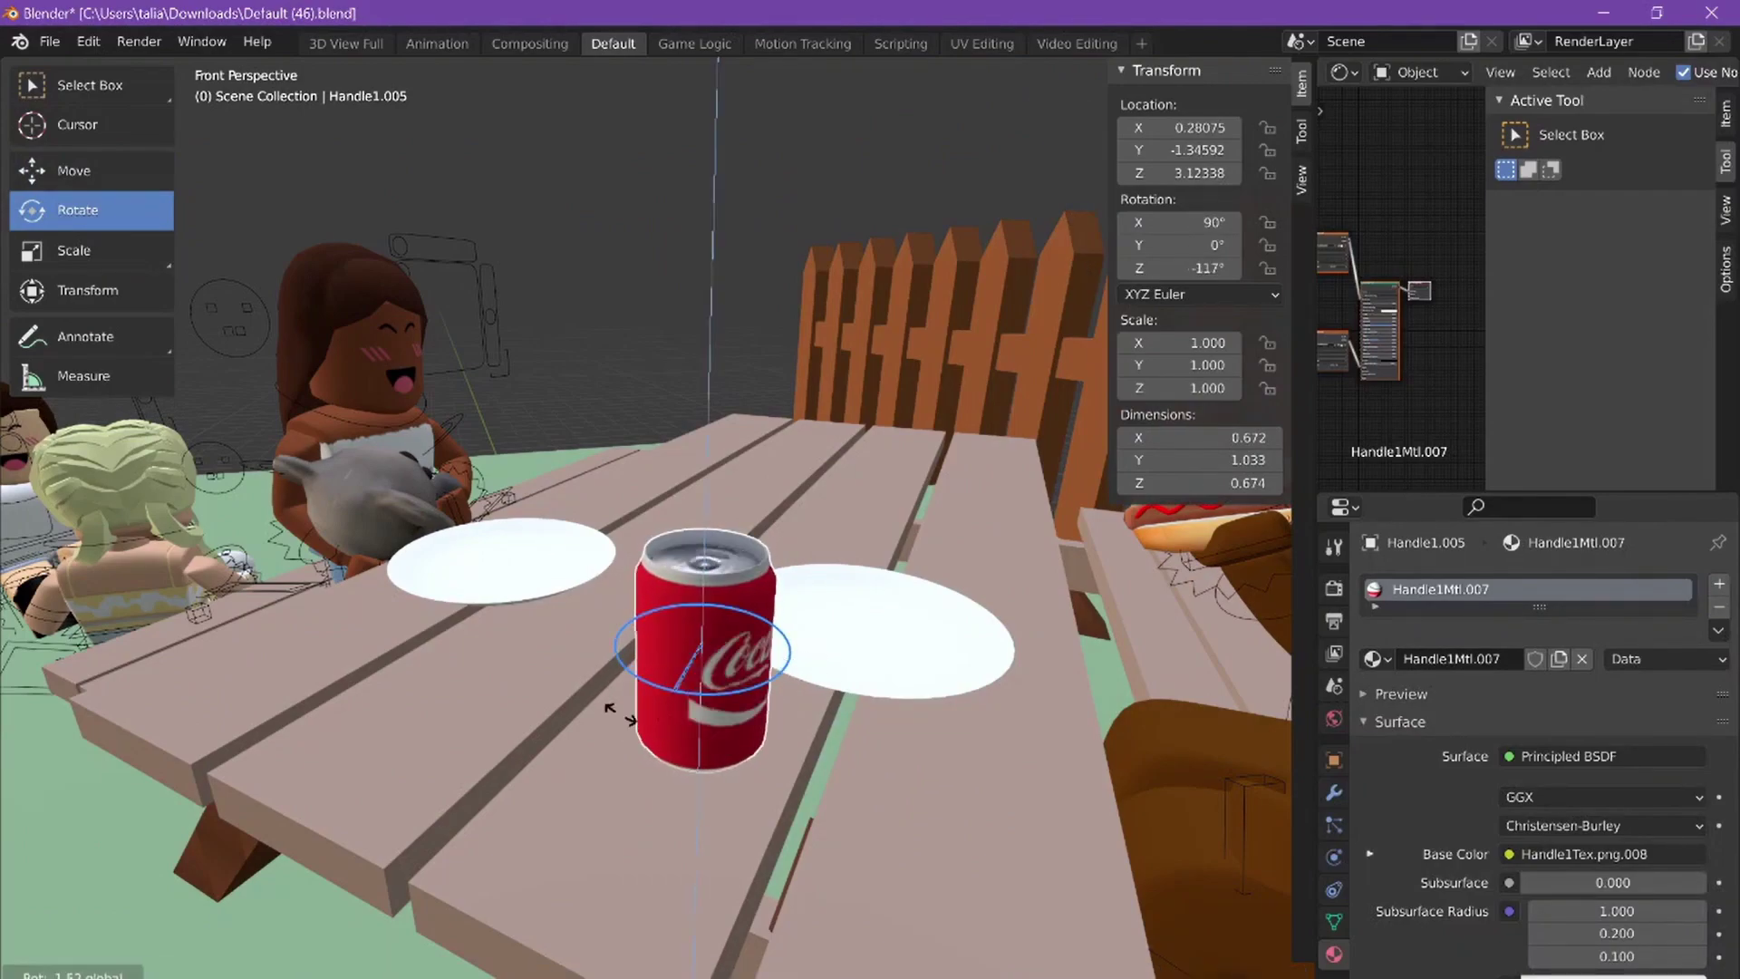
drag(709, 497, 639, 549)
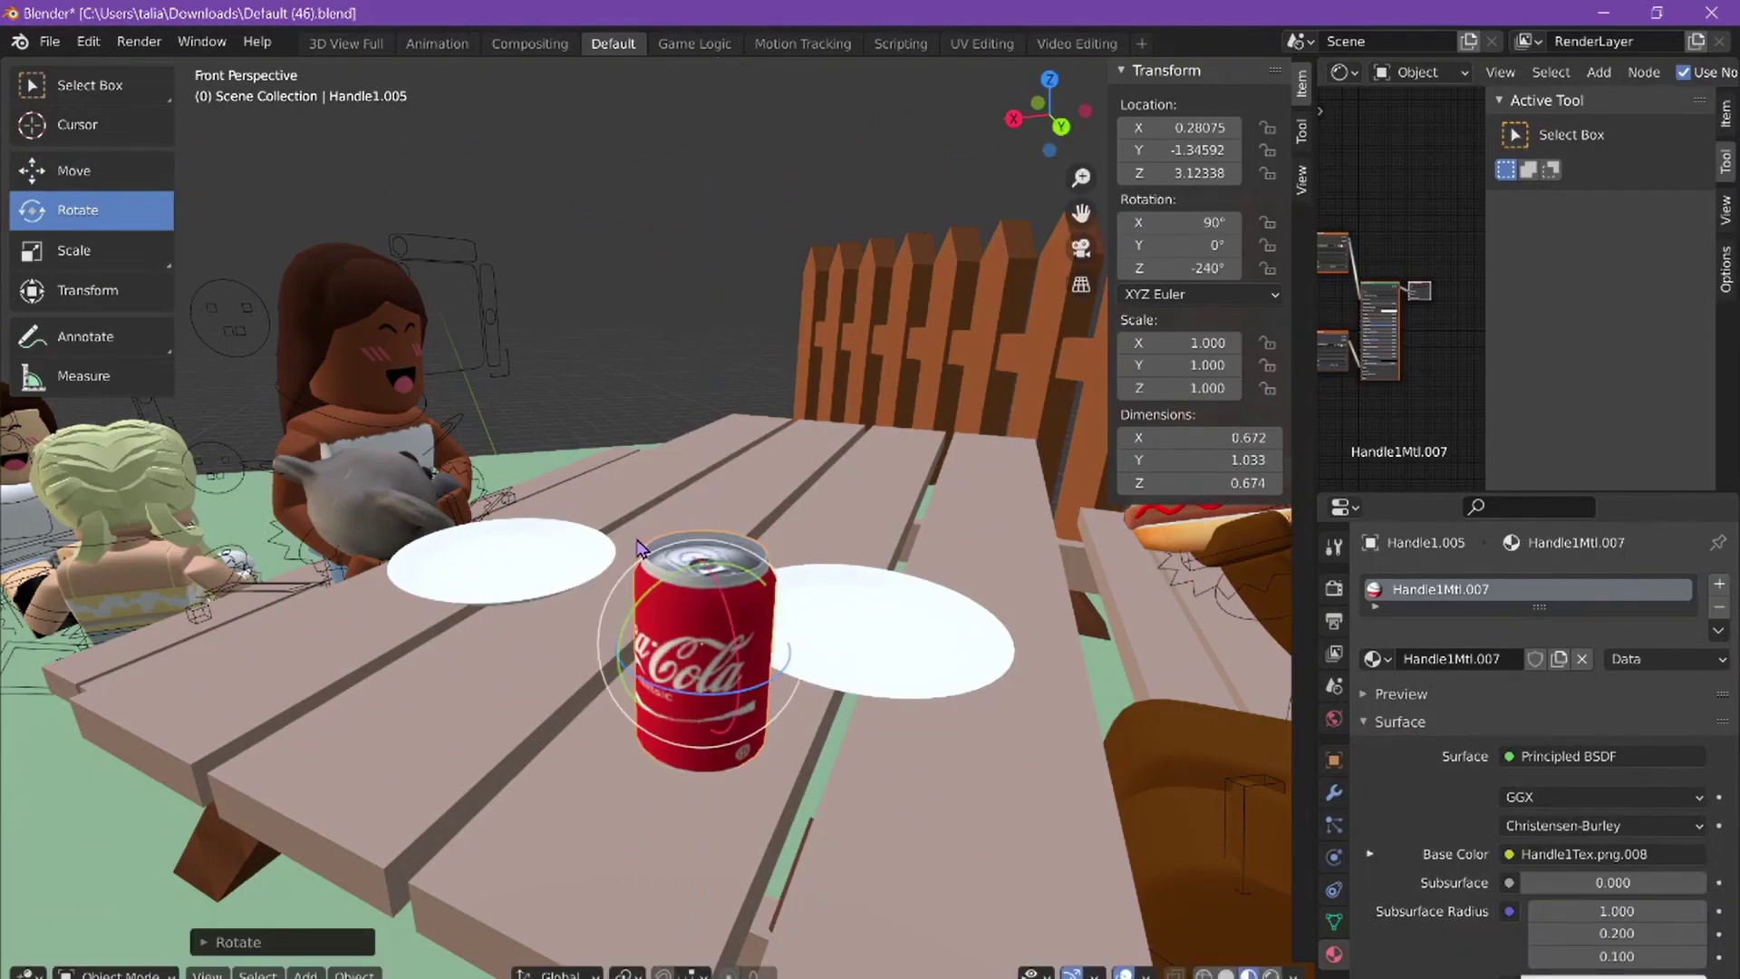
Step: Rotate the blonde character and her dog to 45.2° Z and move them onto the bench, at about X -3.63, Y -1.05, Z 2.00
middle_drag(632, 544, 659, 523)
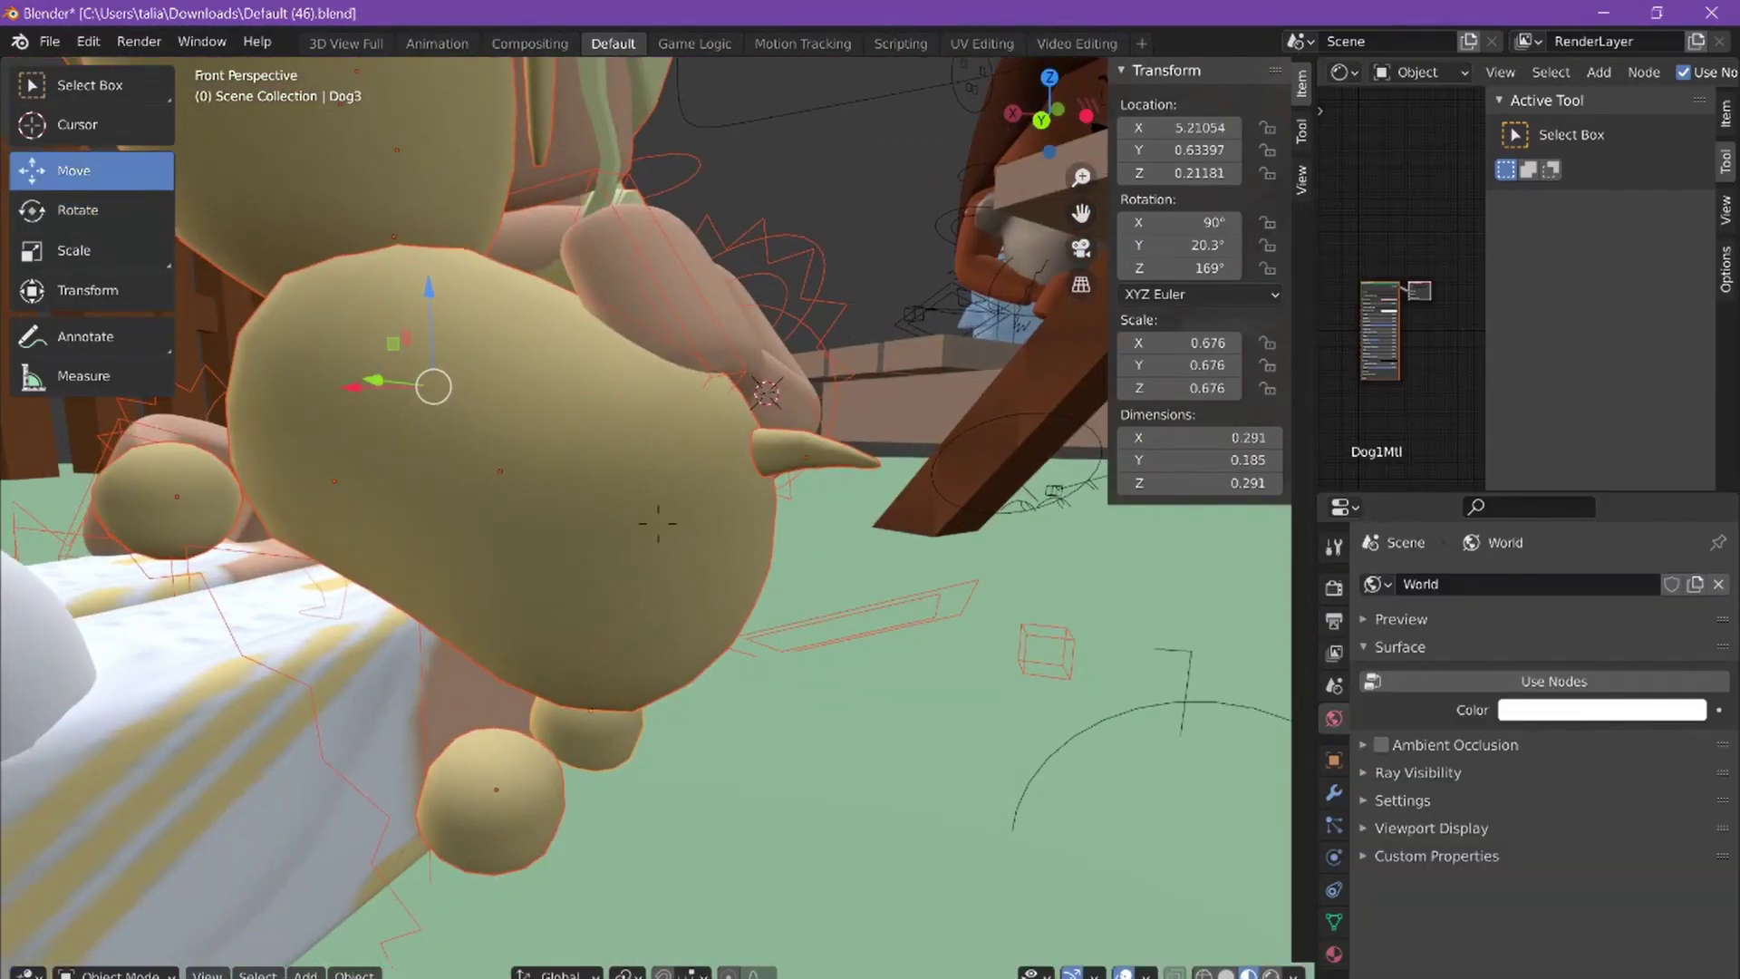
middle_drag(658, 523, 488, 542)
drag(487, 553, 920, 628)
drag(1012, 717, 1033, 509)
click(74, 171)
middle_drag(1033, 509, 555, 609)
key(g)
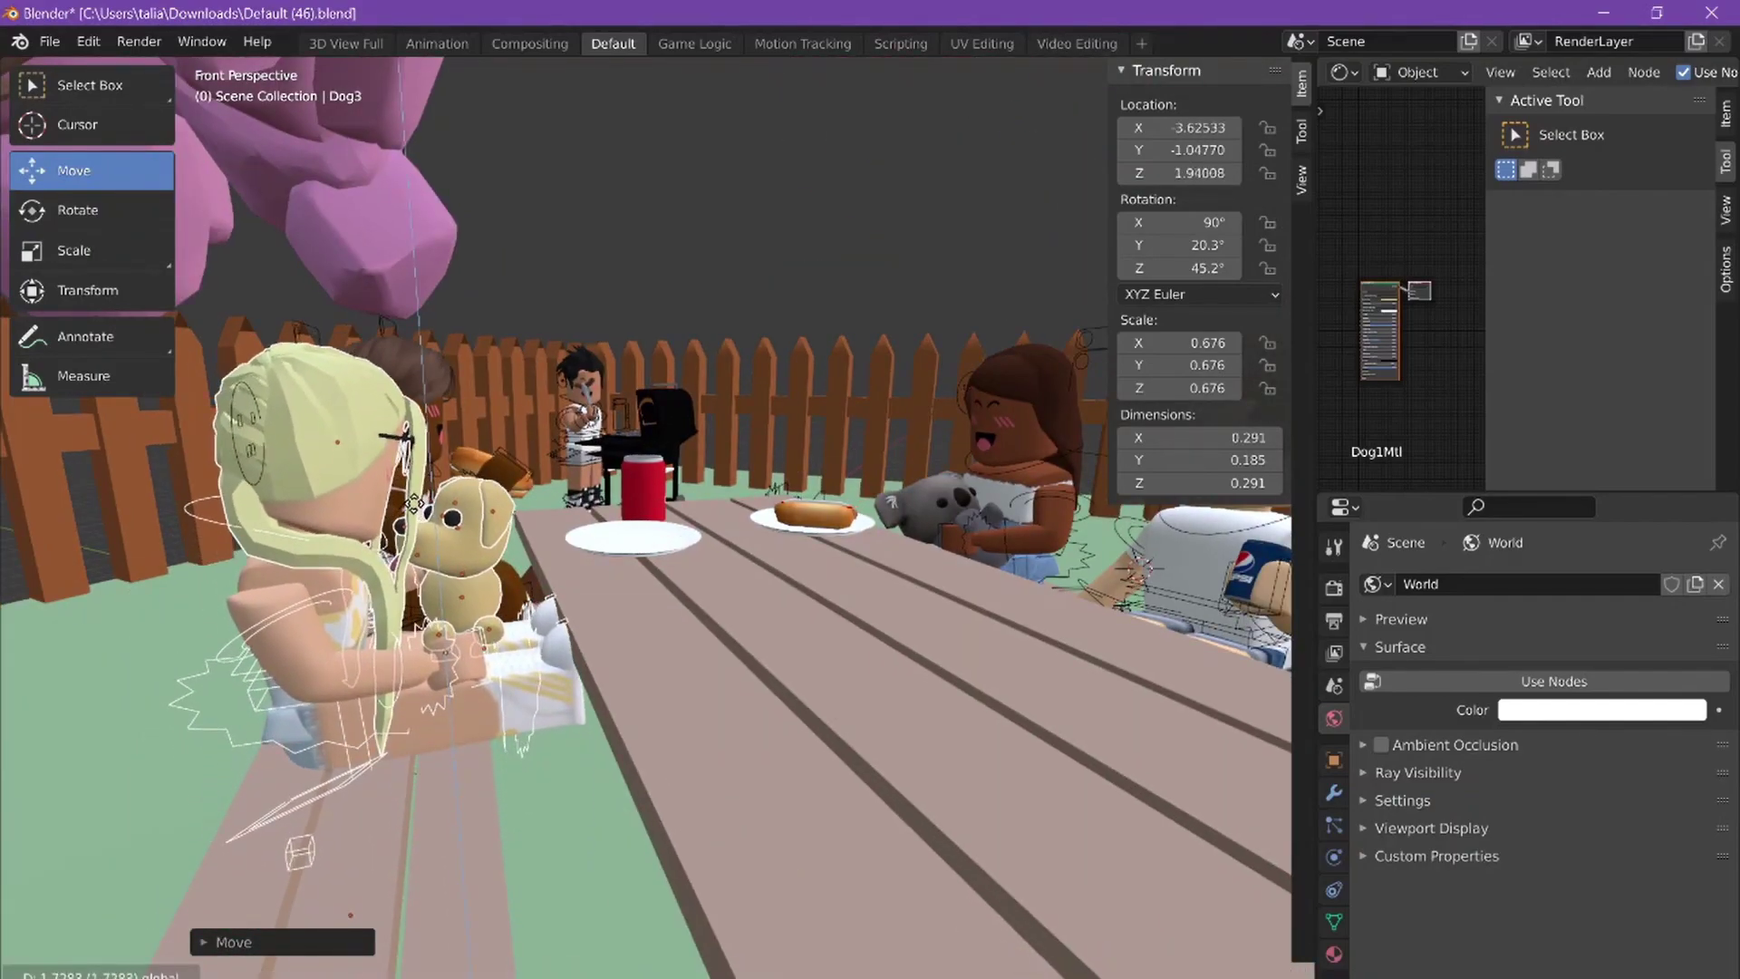
click(429, 551)
Step: Slide the blonde character and dog along the bench away from the hot dog character, to about X -4.18 and Y -1.93
middle_drag(429, 550, 440, 635)
middle_drag(440, 855, 589, 562)
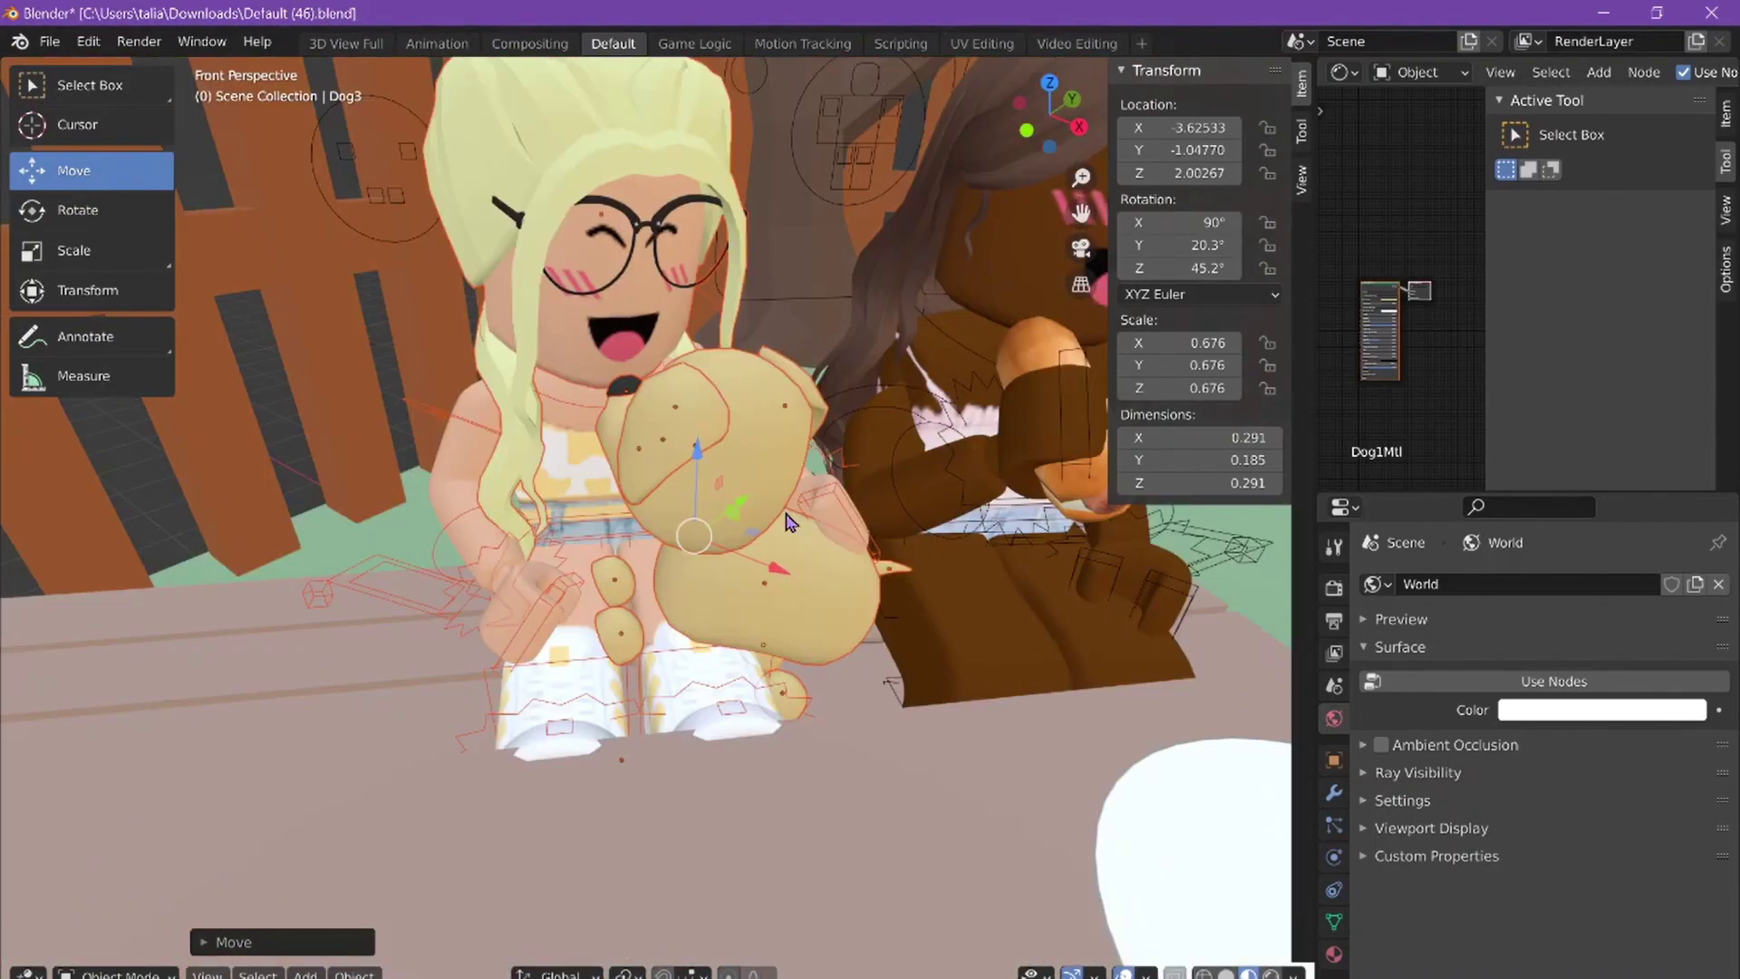
key(g)
click(646, 490)
scroll(544, 589, up, 2)
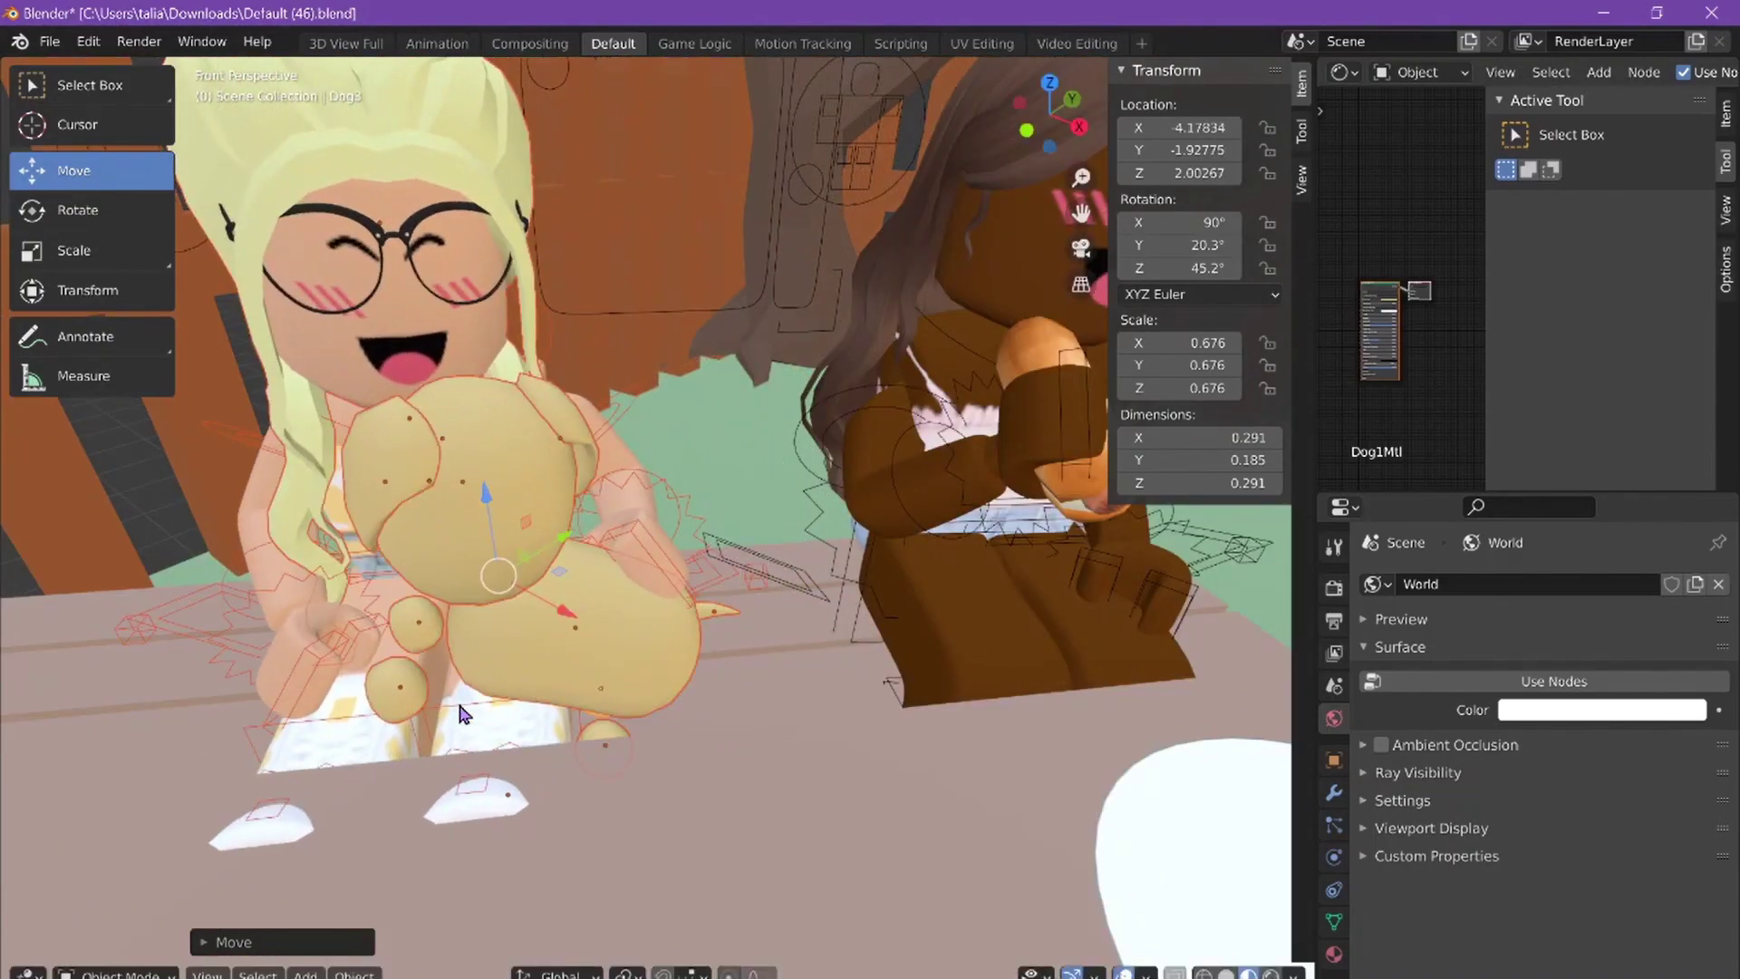
click(457, 699)
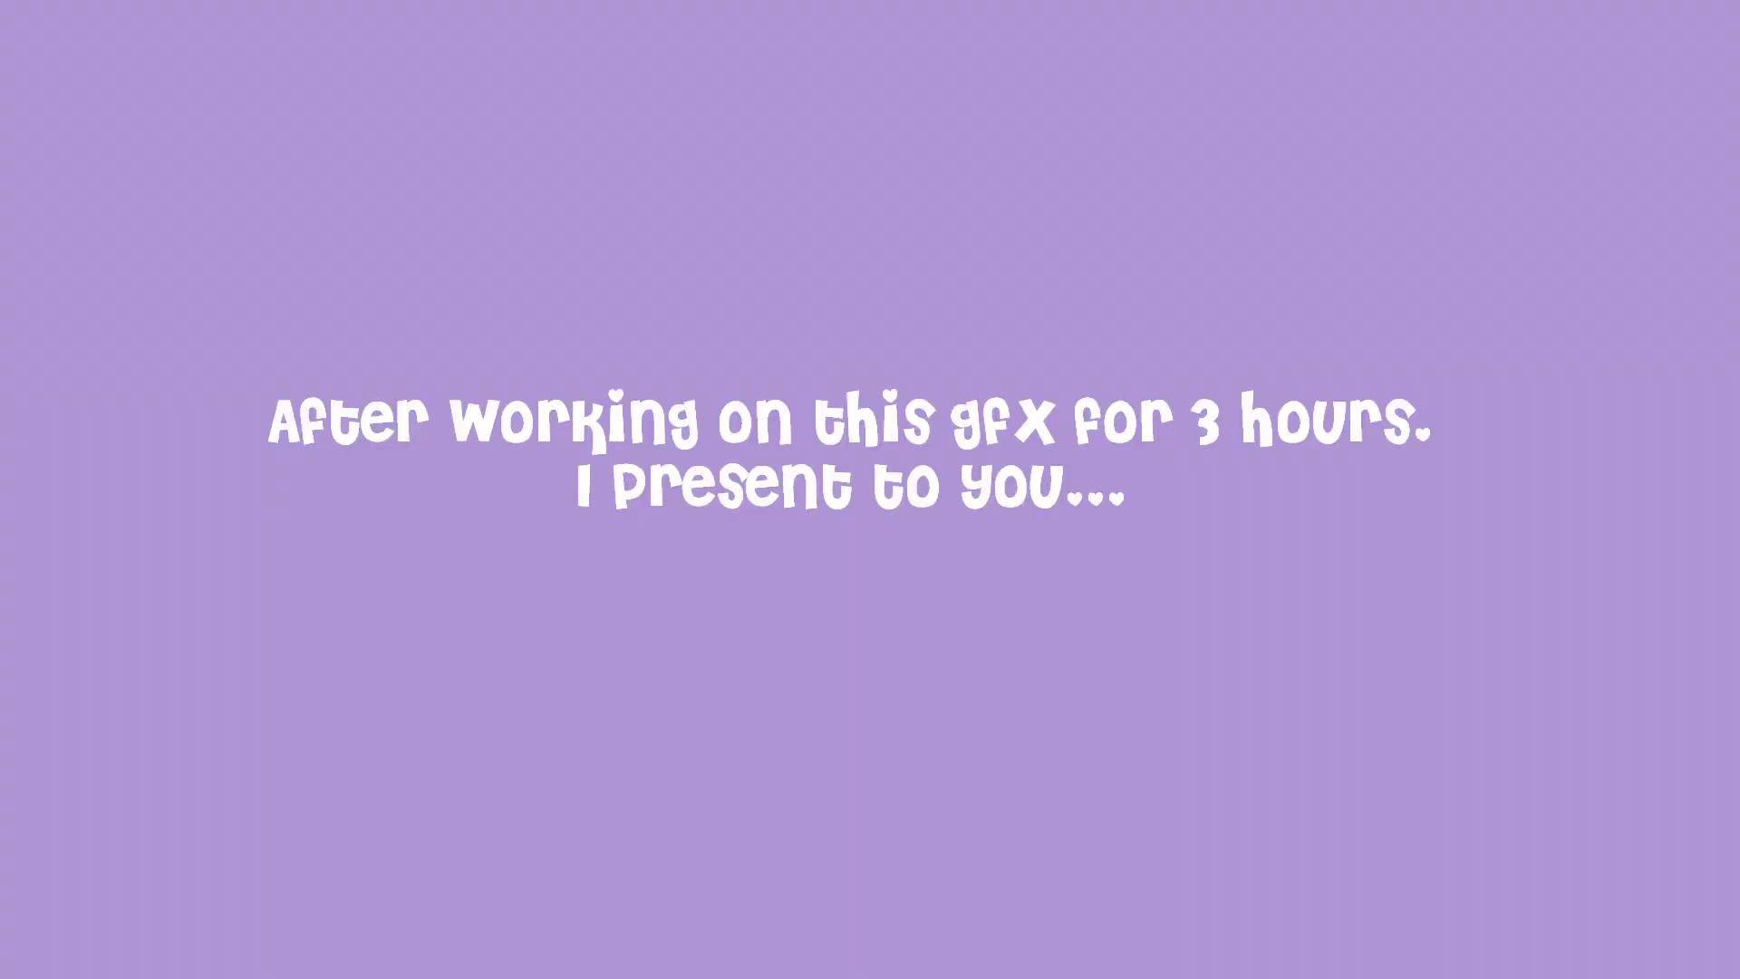